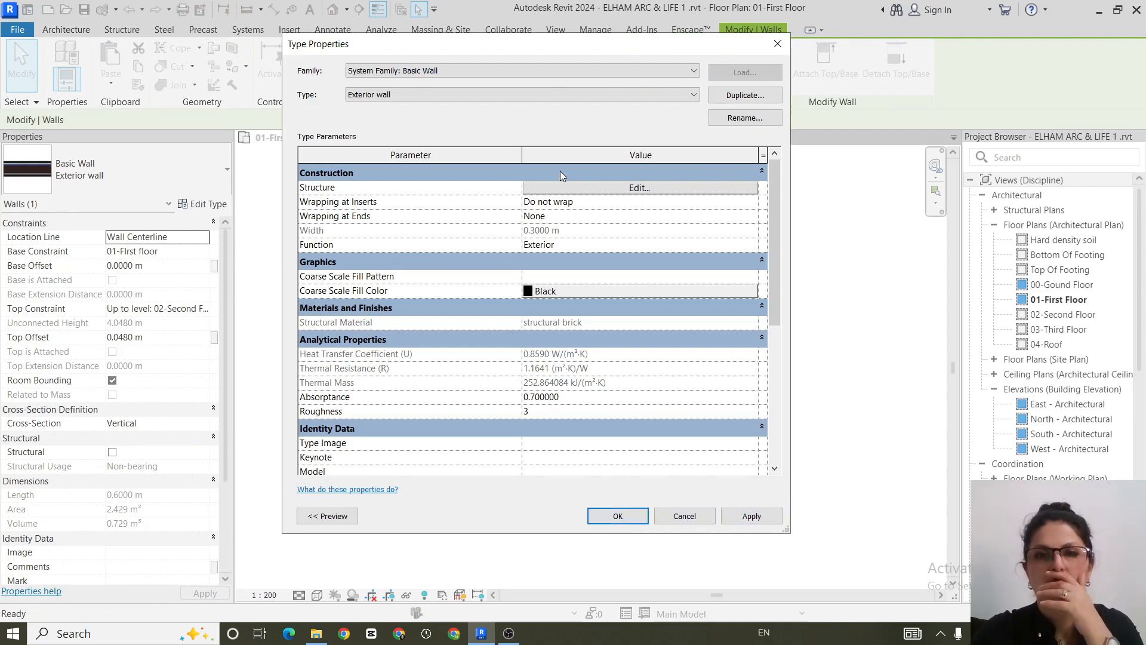
Set the import scale of the Plastic cut pattern to 0.05 for the Plastic color material in the exterior wall's innermost layer
left_click(689, 192)
left_click(688, 192)
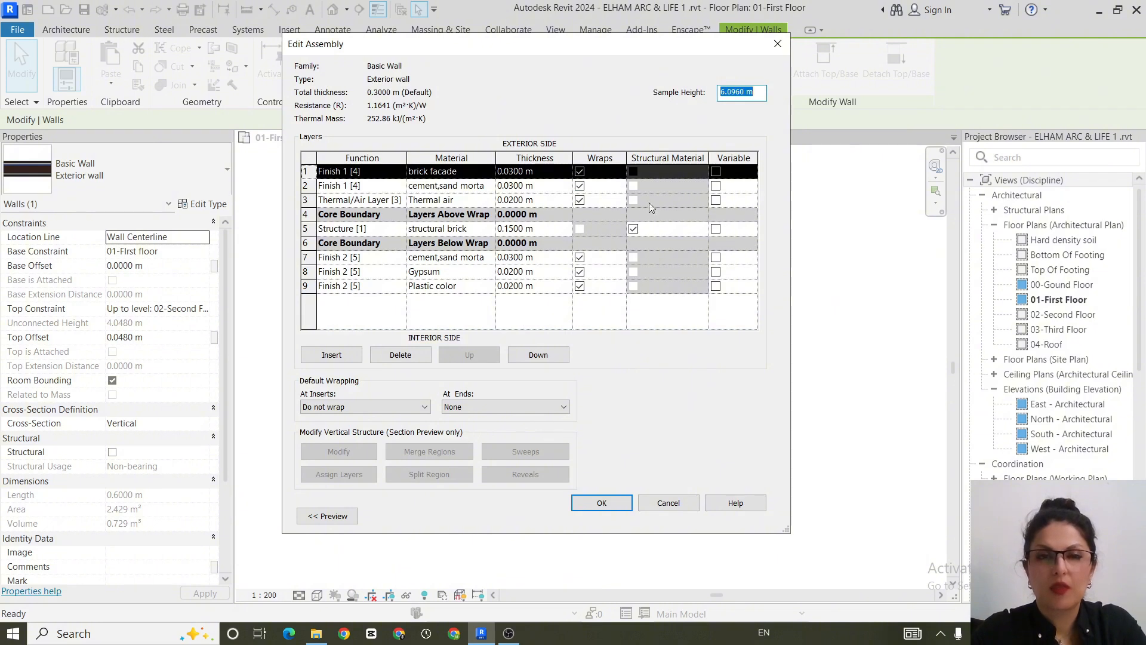
left_click(489, 286)
left_click(489, 286)
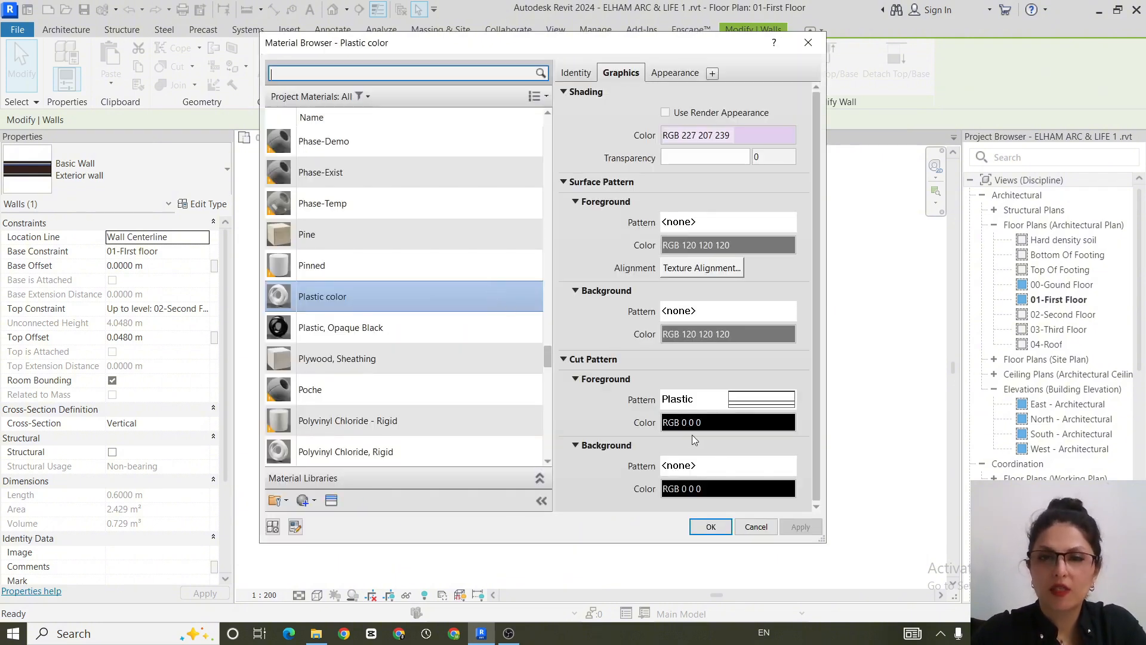
left_click(762, 403)
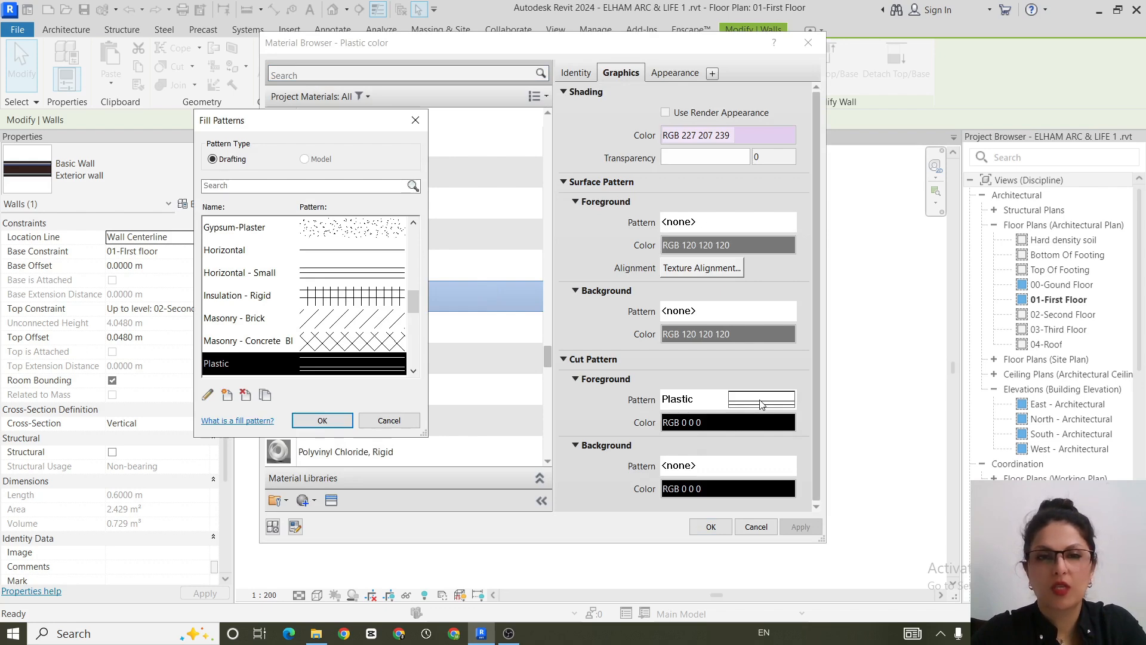
left_click(208, 395)
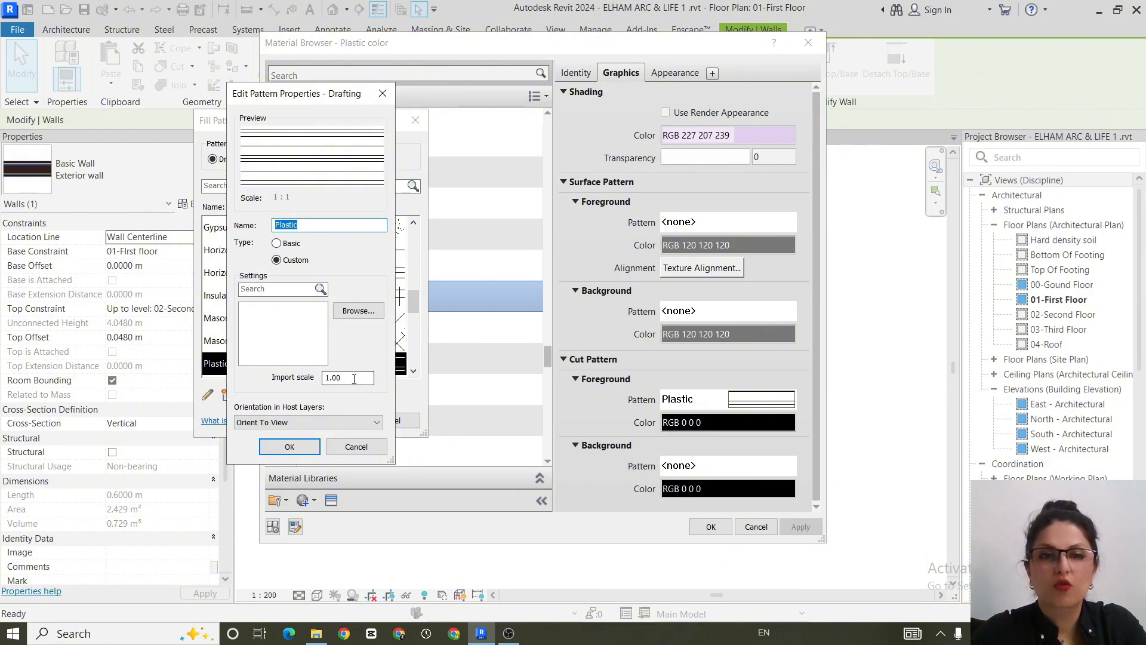
double_click(354, 377)
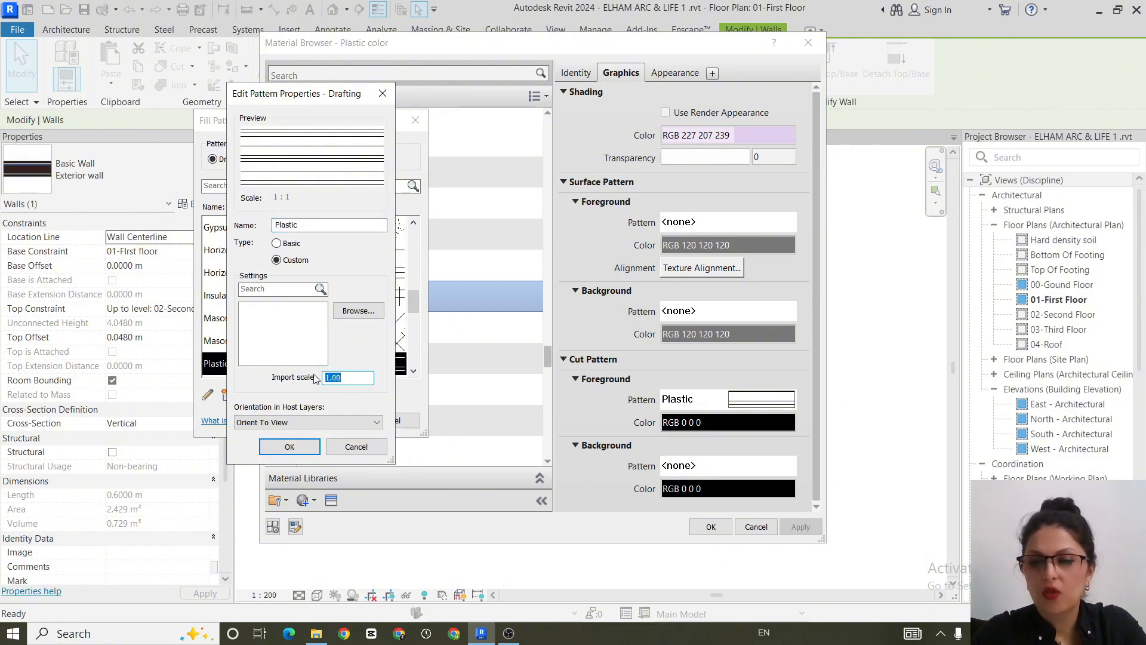
type(".05")
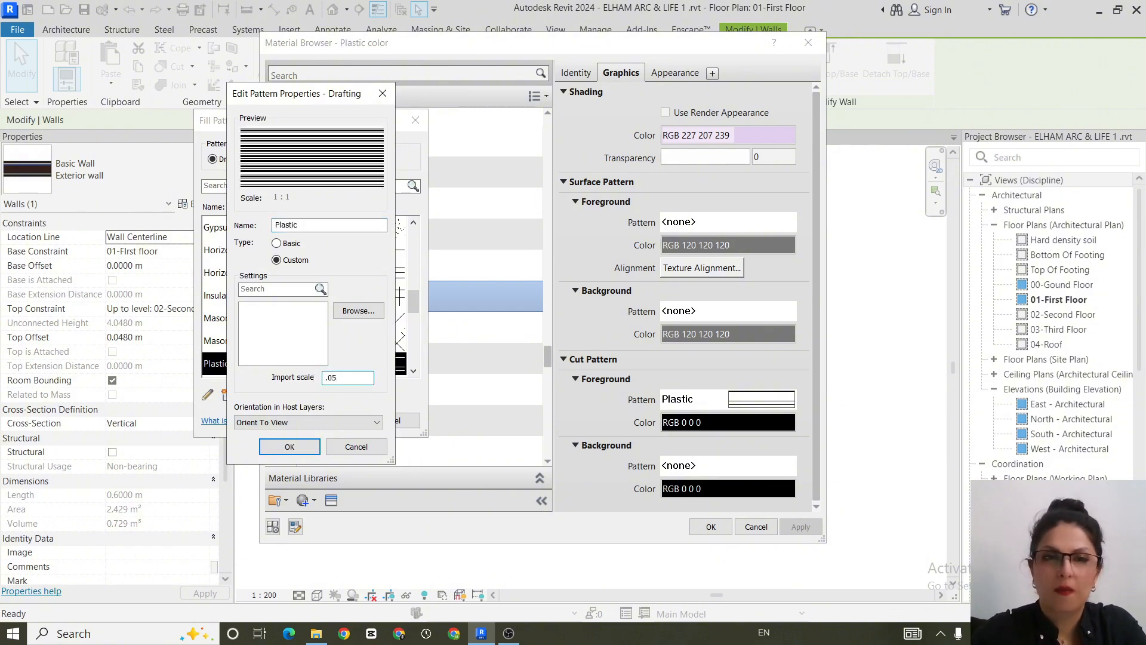
left_click(290, 447)
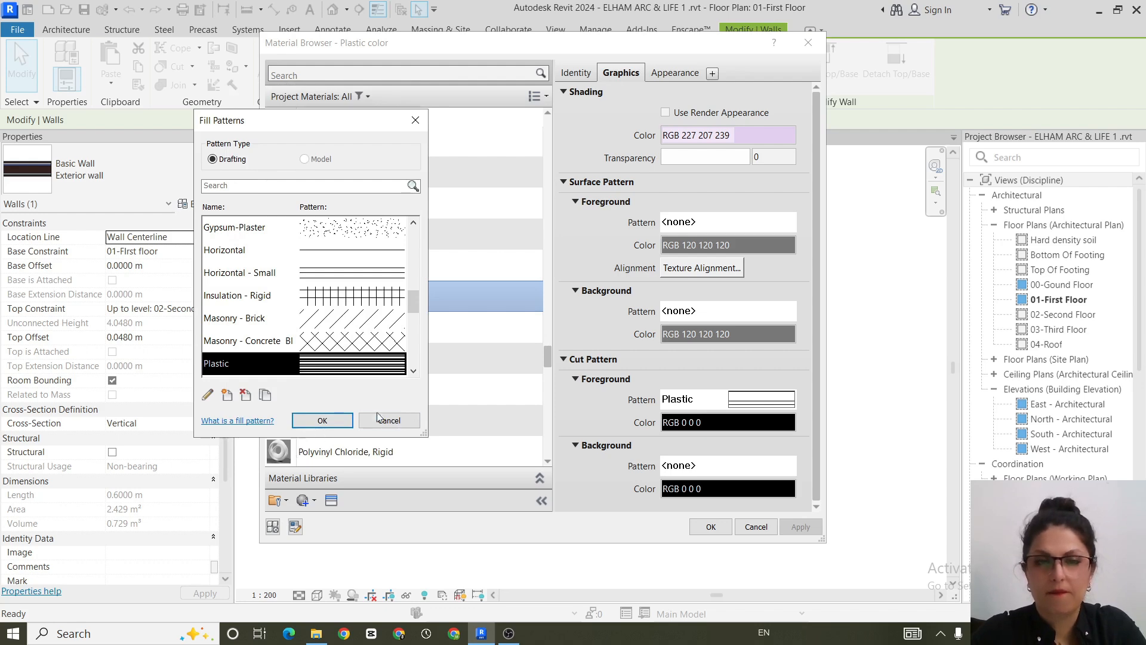
left_click(320, 421)
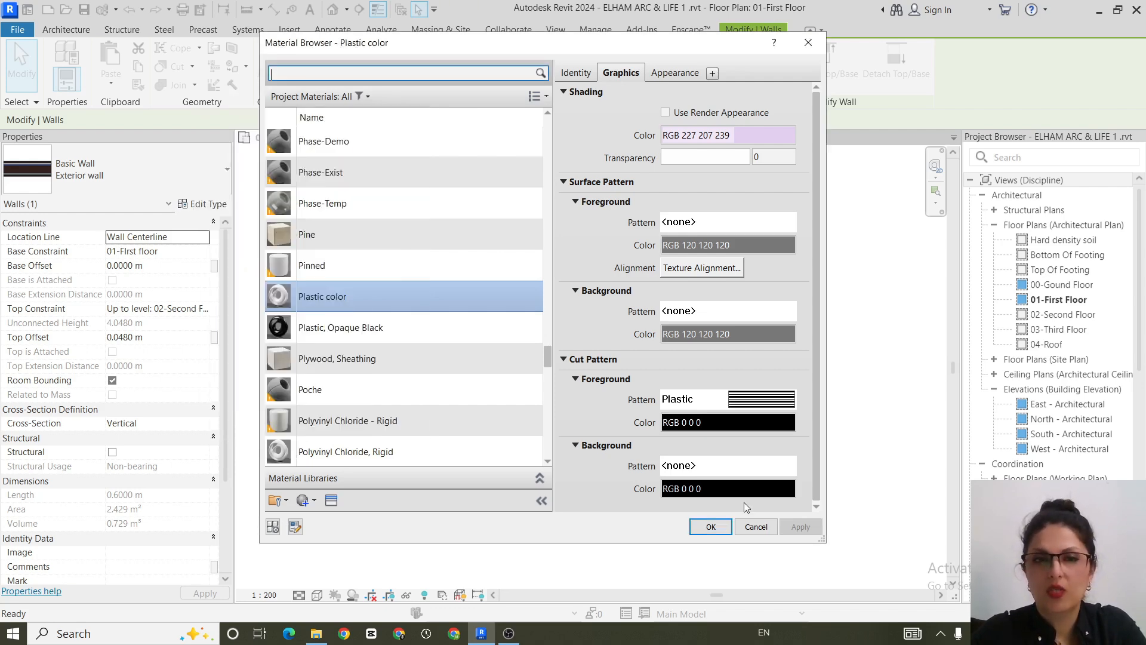
Accept the material and layer assembly edits, apply them to the Exterior wall type, and deselect the wall
left_click(710, 527)
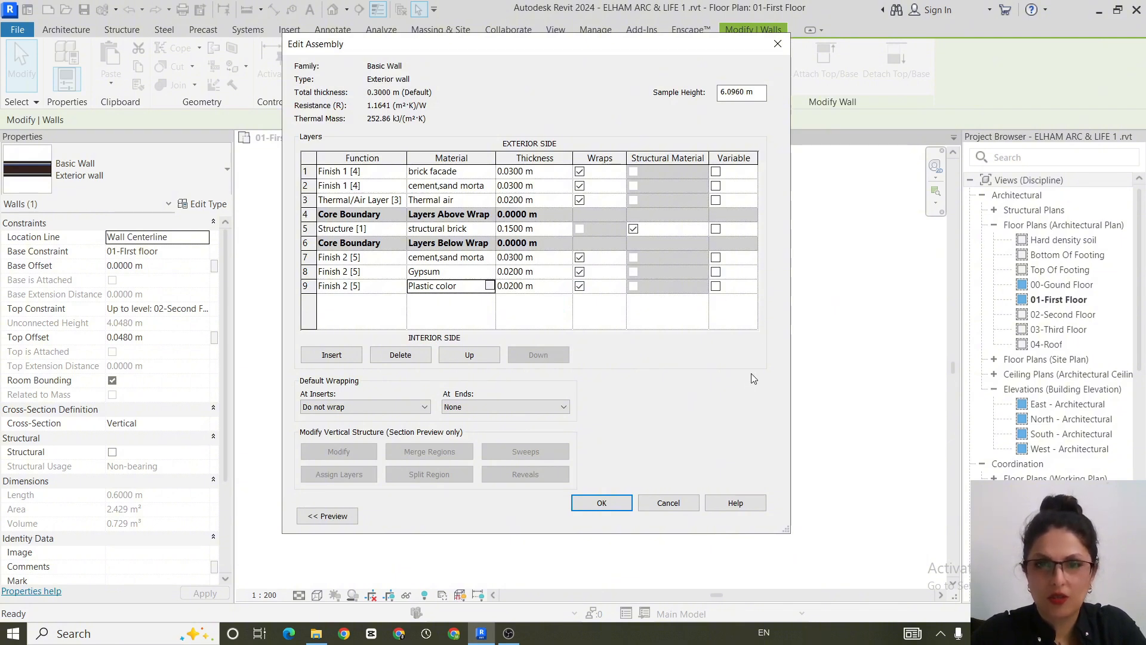
left_click(603, 502)
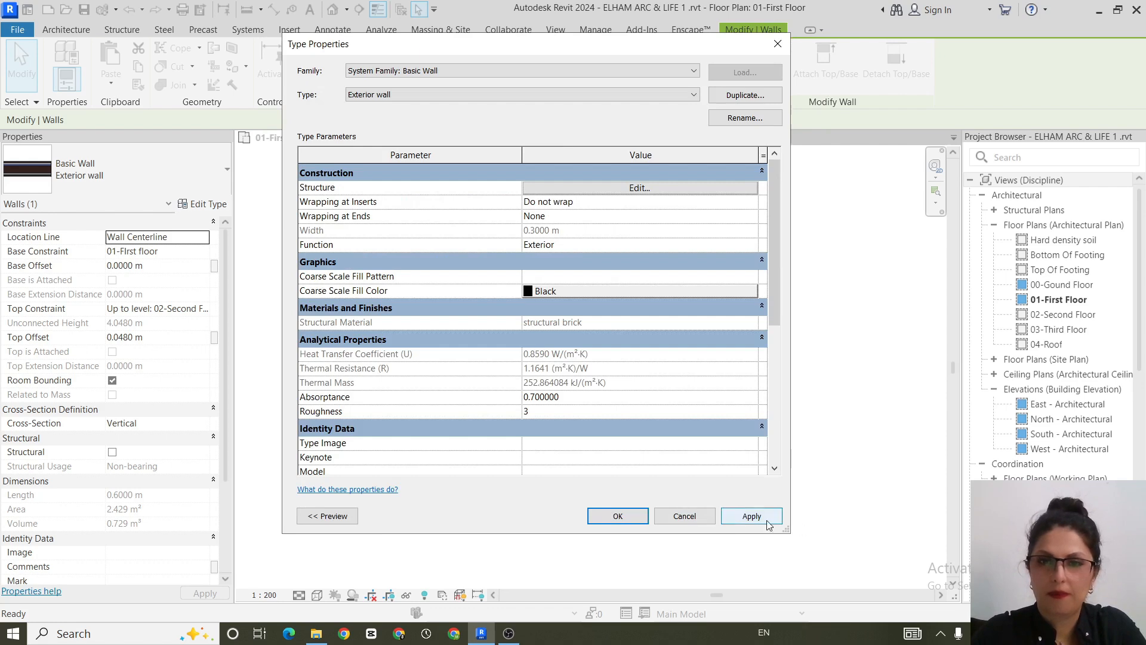
left_click(767, 523)
left_click(628, 520)
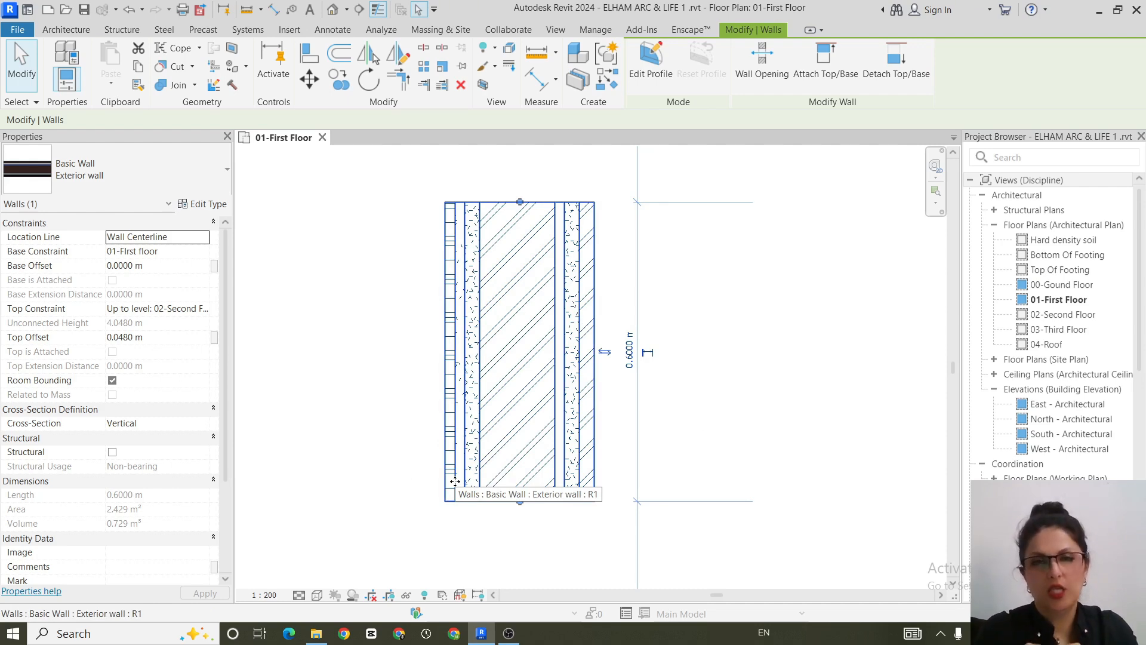
key("Escape")
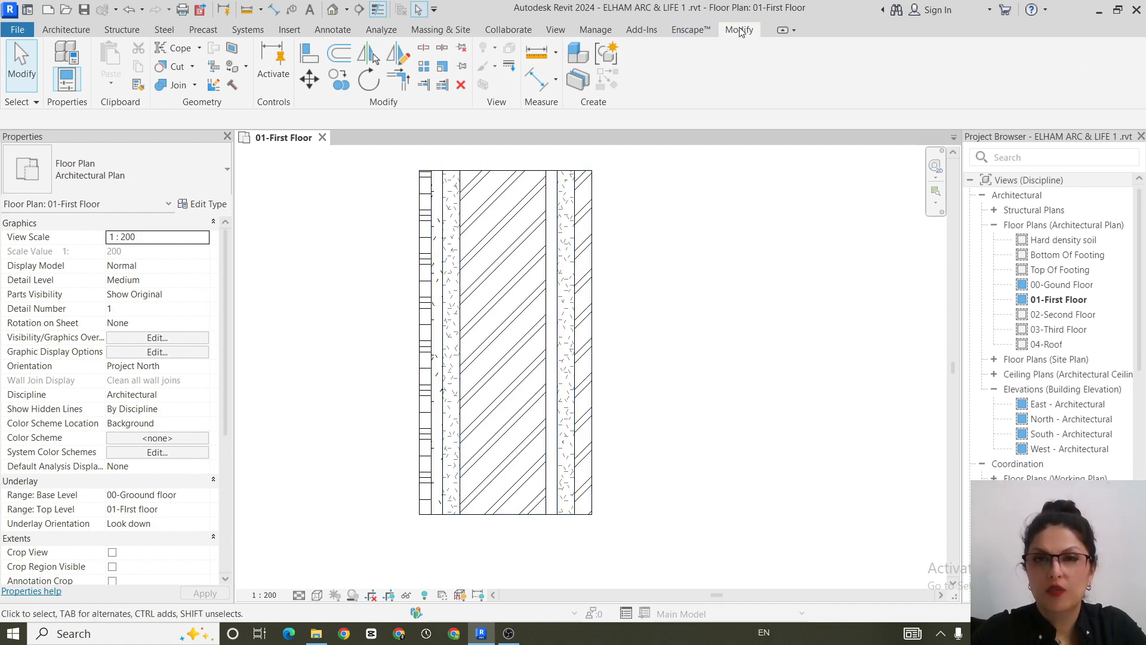
Measure the thickness of the blank thermal air layer between the structural brick core and the outer cement mortar layer
left_click(536, 54)
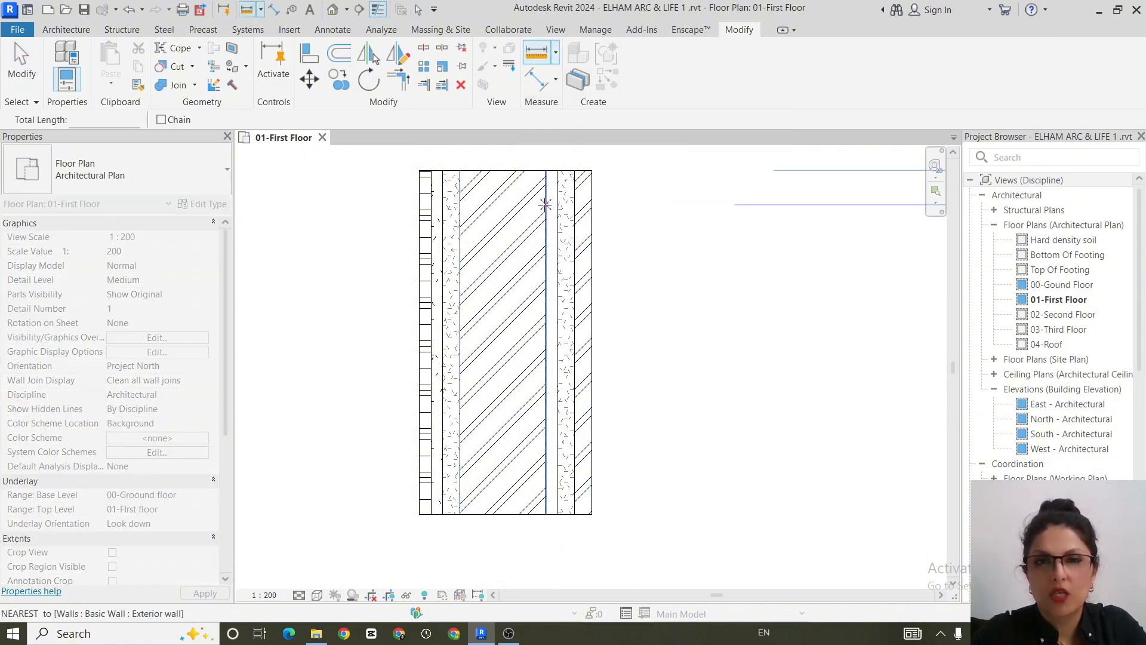
scroll(548, 204, "up", 3)
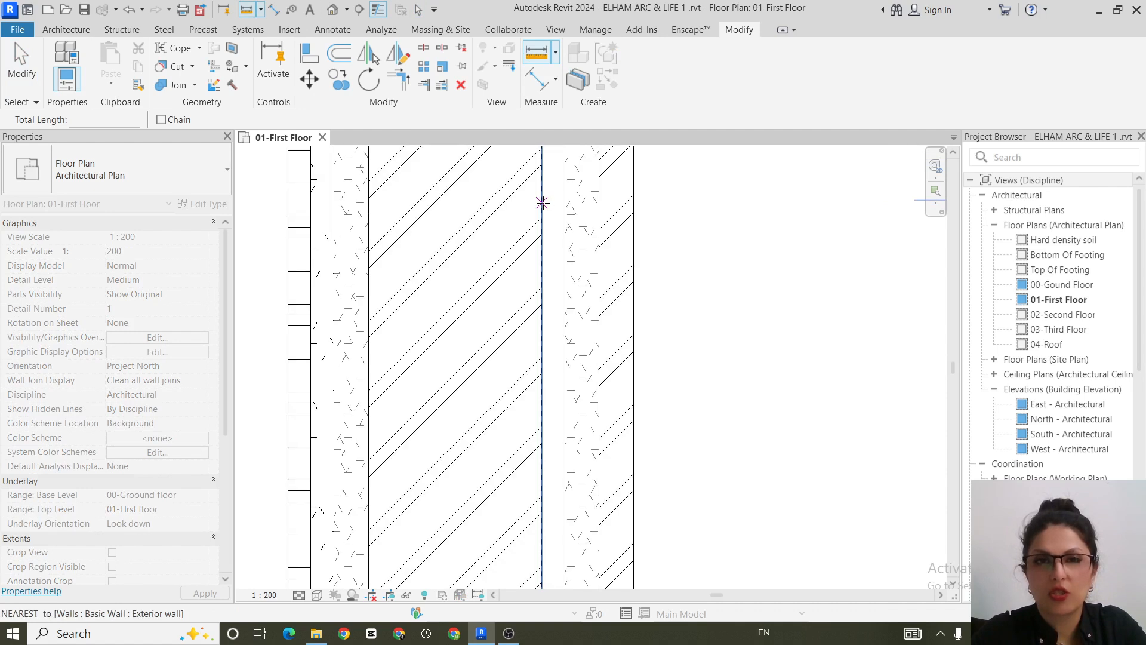
left_click(542, 200)
left_click(565, 200)
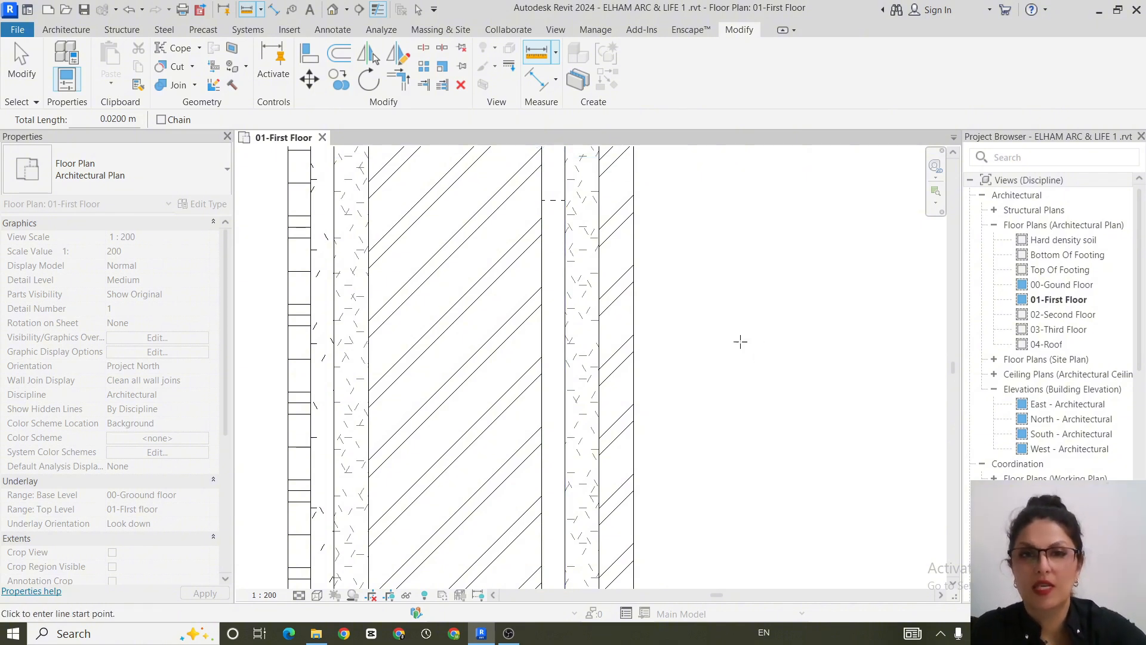
scroll(728, 323, "down", 2)
scroll(727, 322, "down", 1)
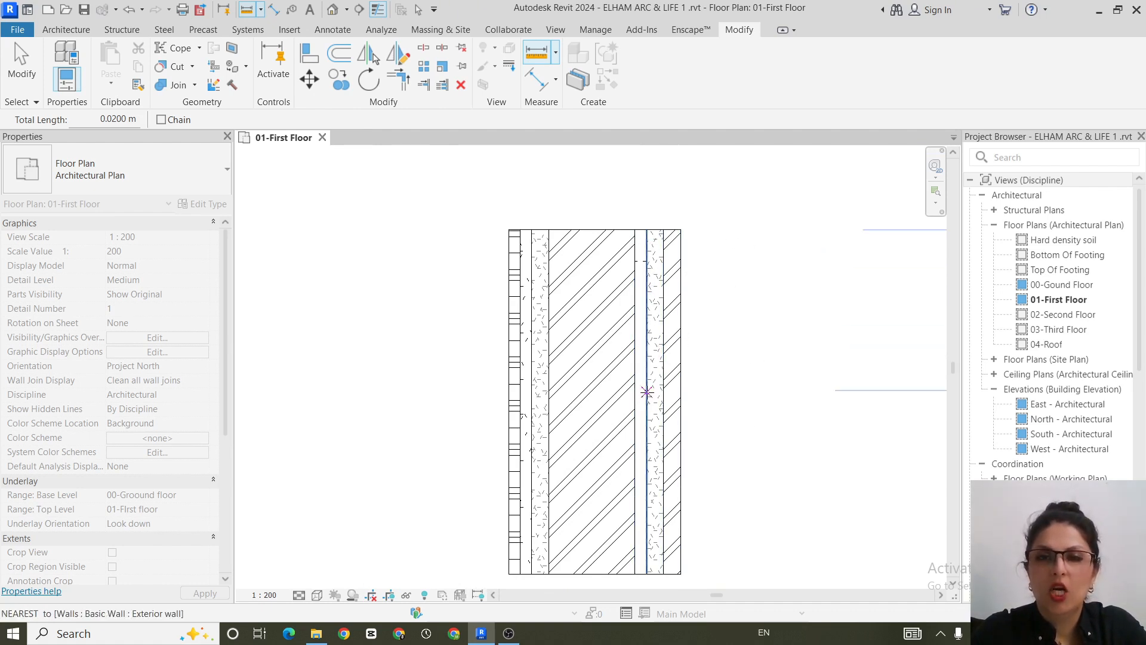
scroll(647, 389, "up", 2)
middle_click_drag(742, 389, 637, 422)
key("Escape")
key("Escape")
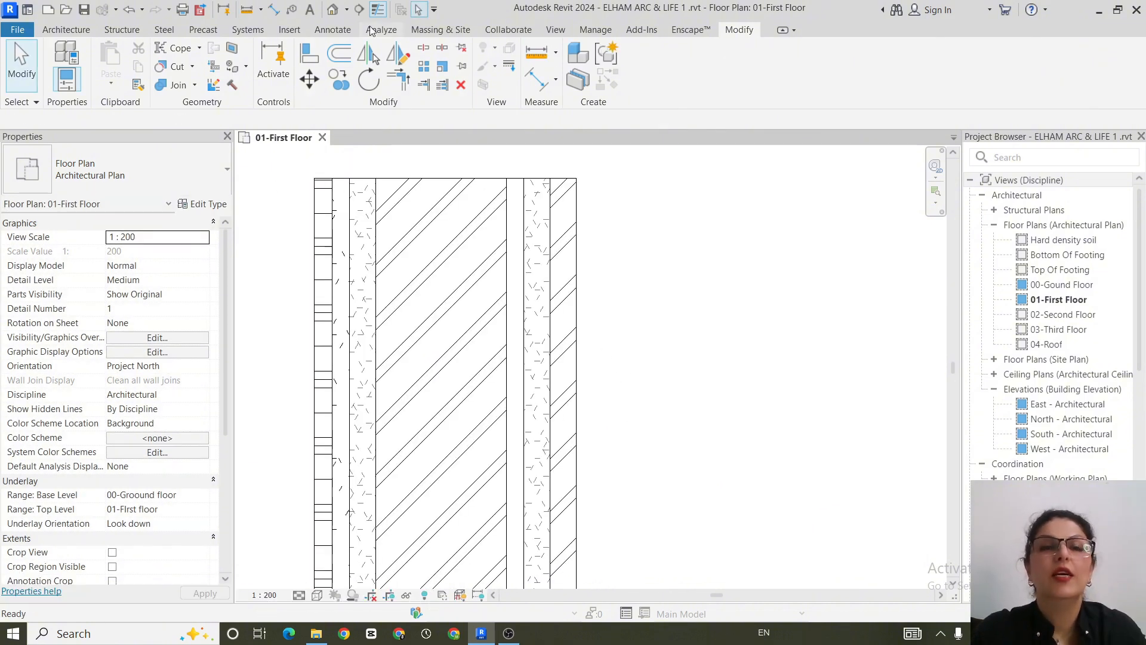
Set up a detail insulation with a width of 0.02 m, placed to center
left_click(328, 30)
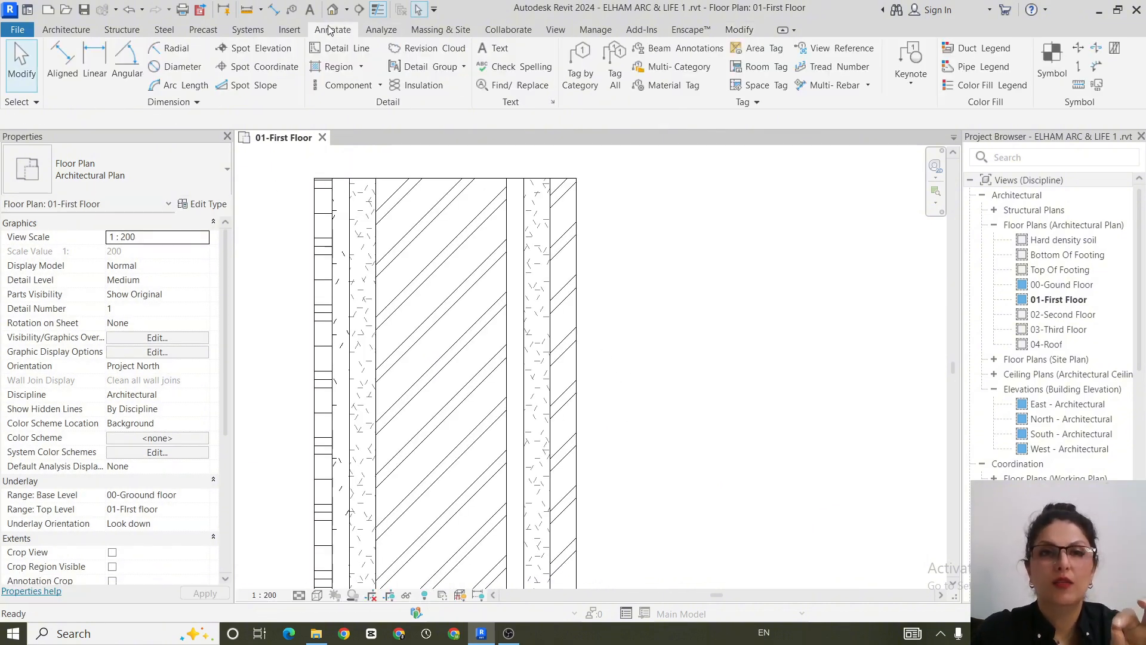
left_click(421, 86)
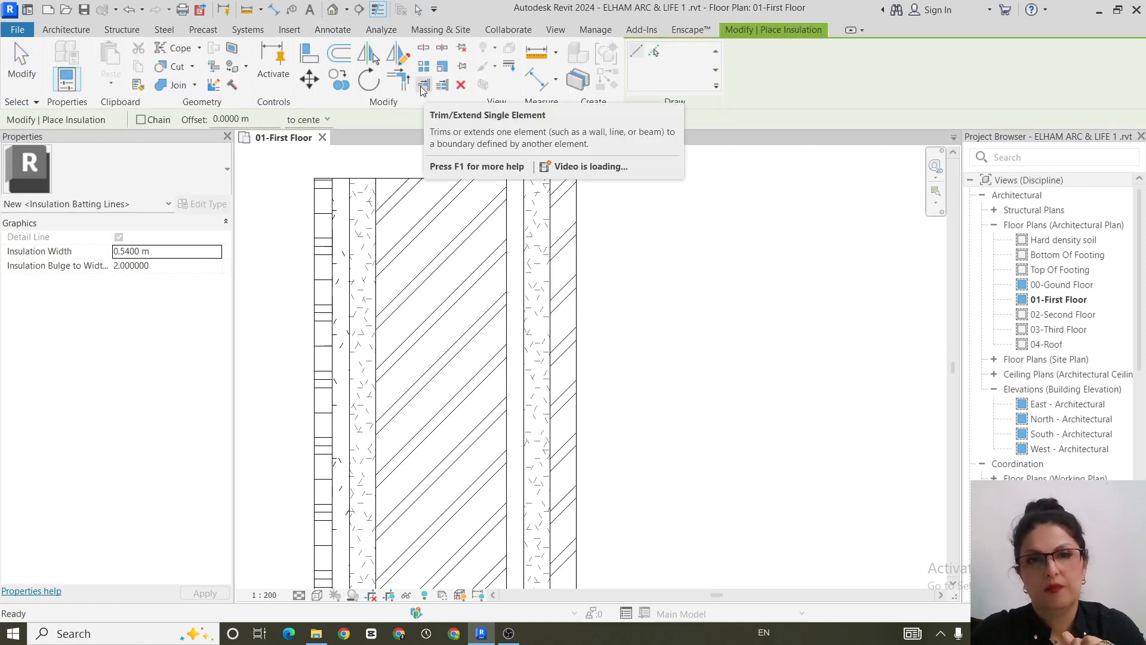
left_click(177, 251)
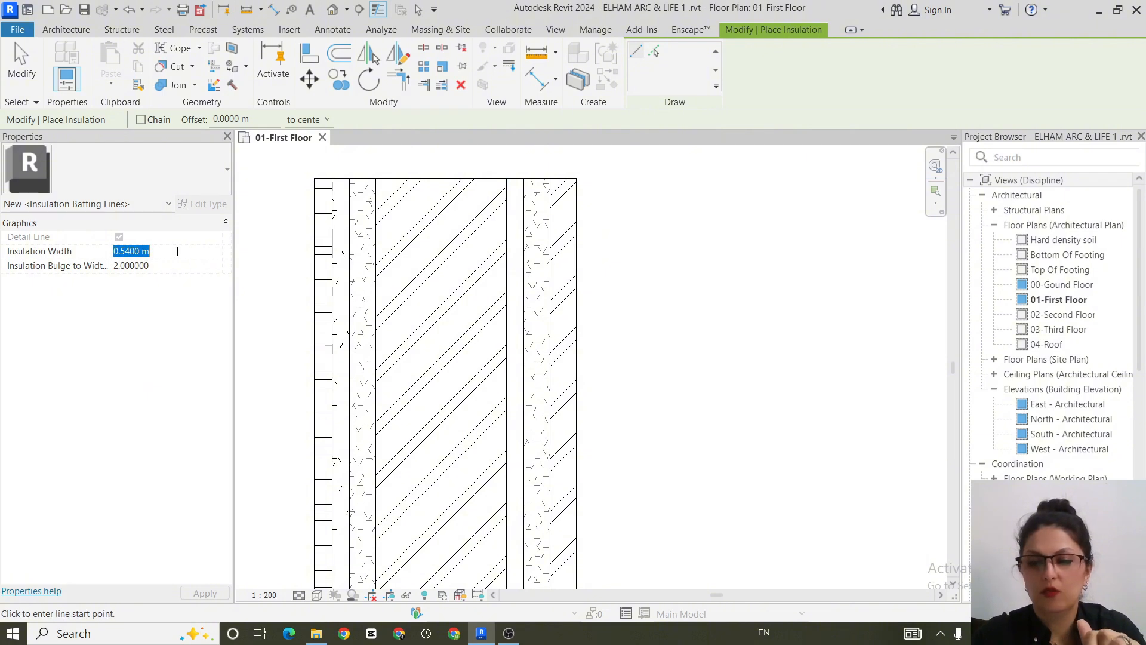
type(".02")
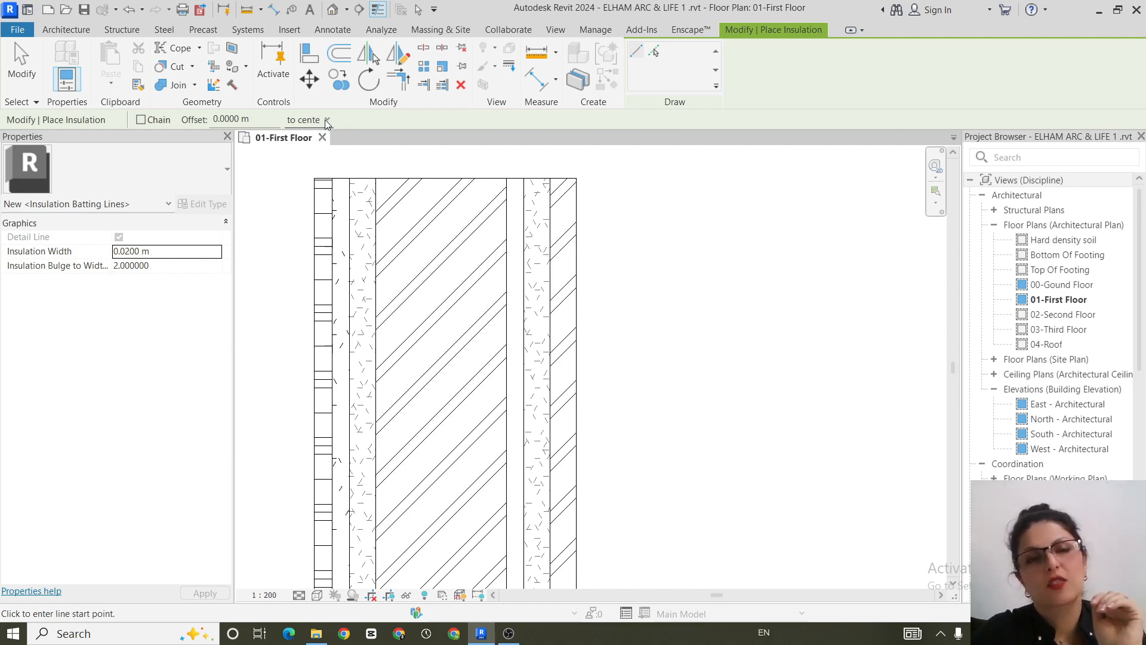
left_click(329, 122)
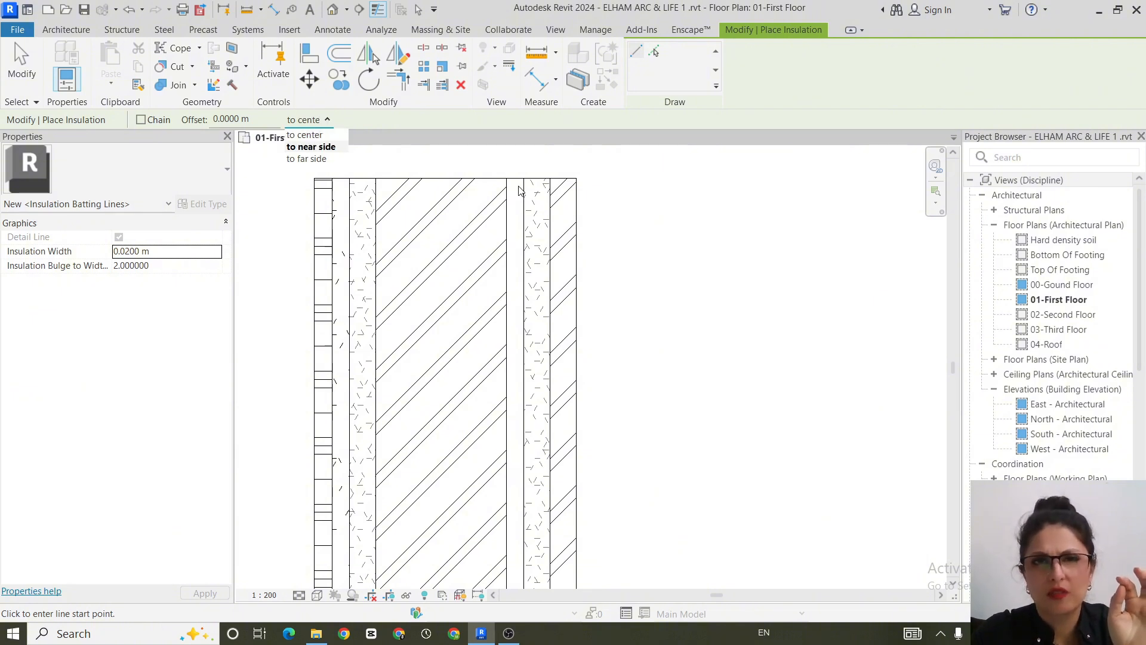
scroll(518, 190, "up", 1)
scroll(518, 189, "up", 2)
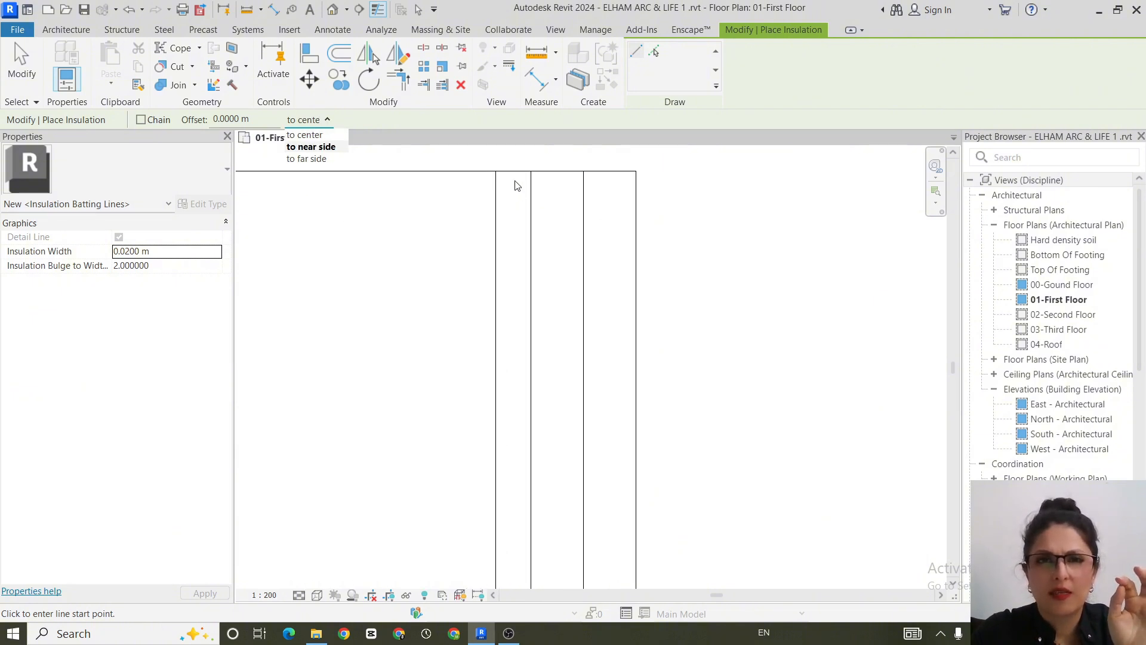
left_click(320, 135)
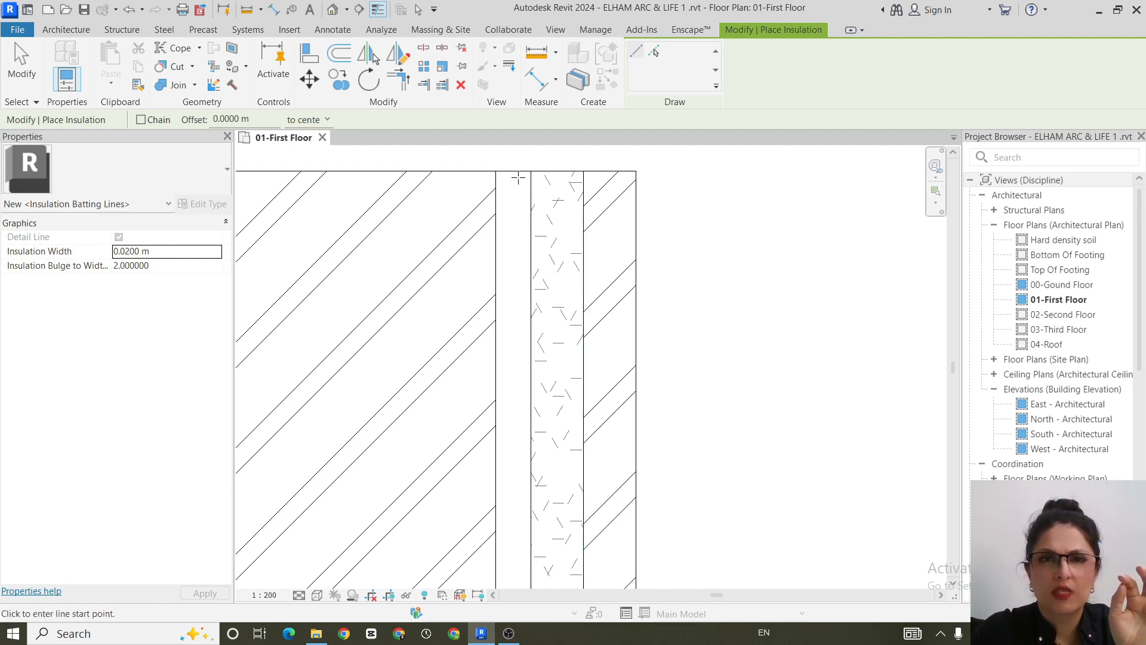
Draw the insulation 0.6 m along the middle of the thermal air layer, from the wall's upper end to its lower end
left_click(513, 171)
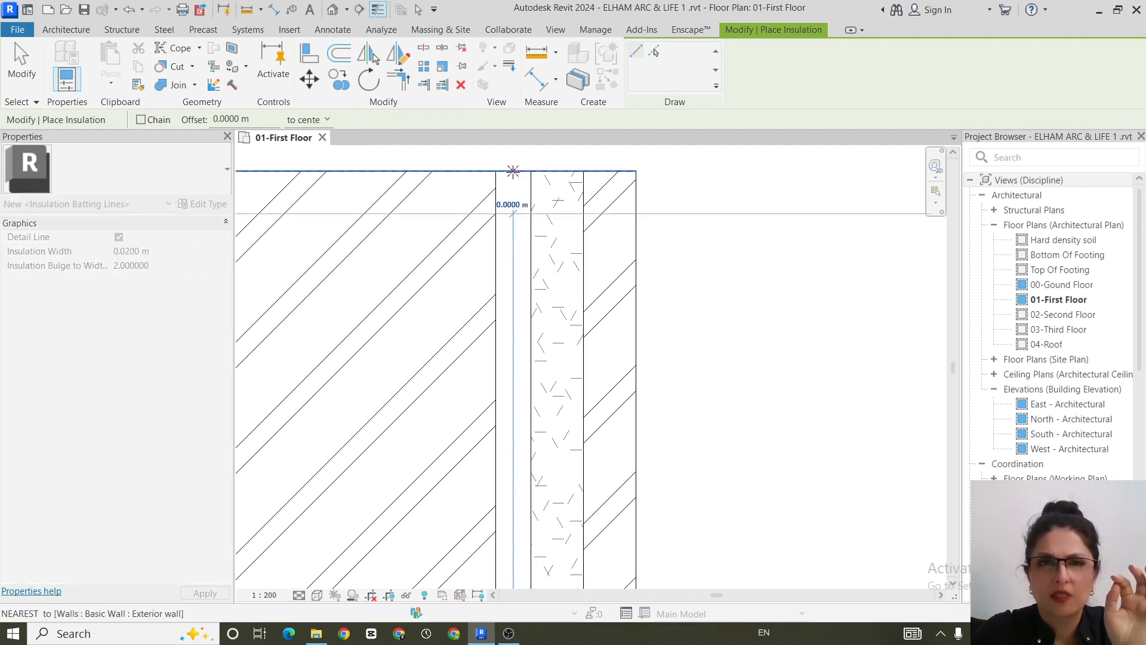
scroll(521, 269, "down", 2)
scroll(521, 269, "down", 2)
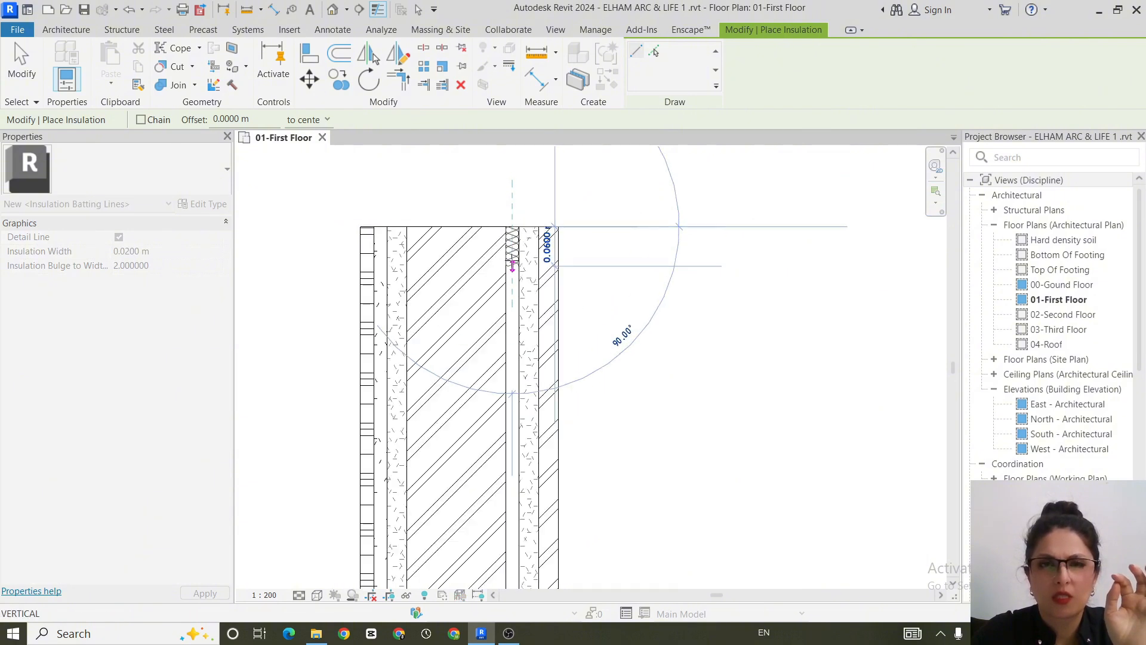
middle_click_drag(504, 328, 501, 213)
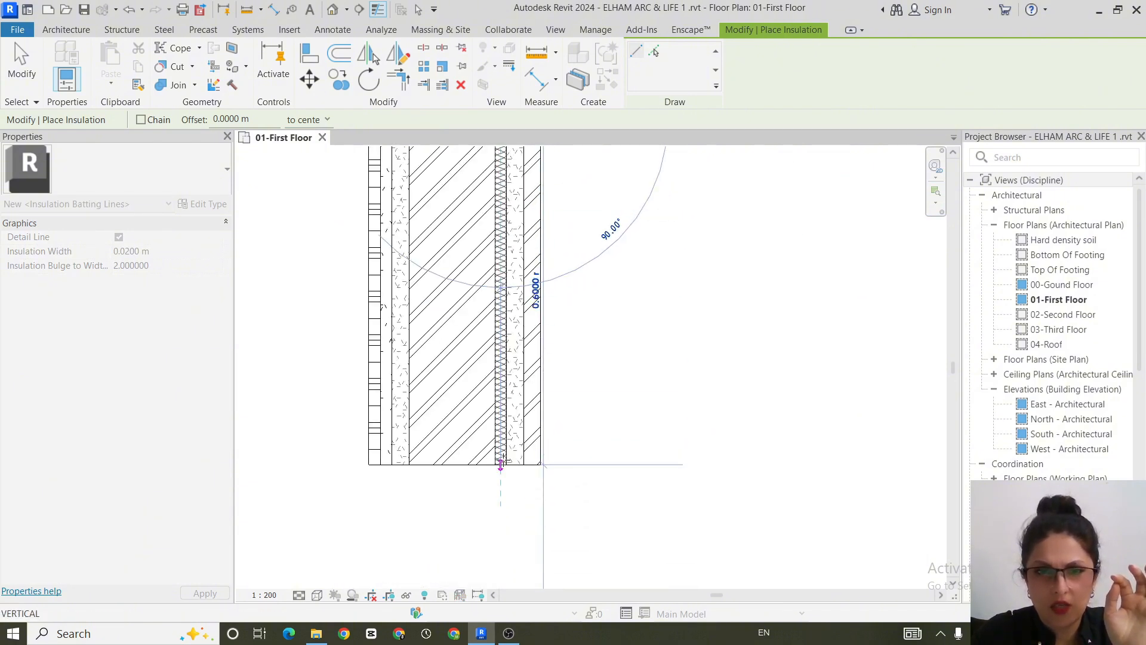
left_click(500, 464)
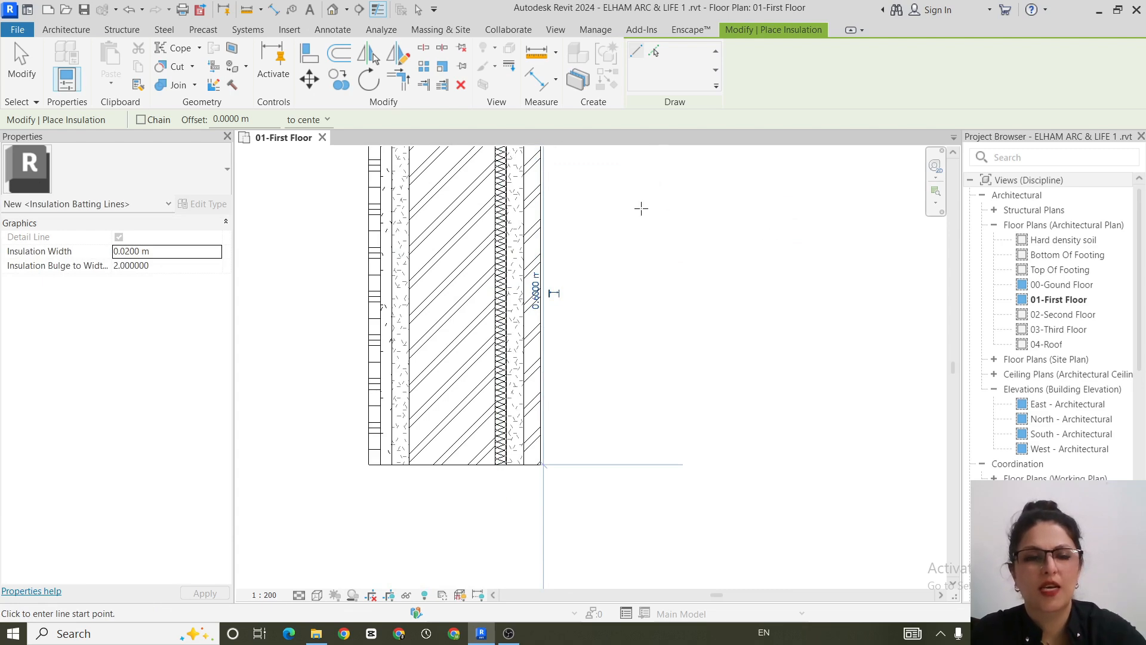
scroll(653, 229, "up", 2)
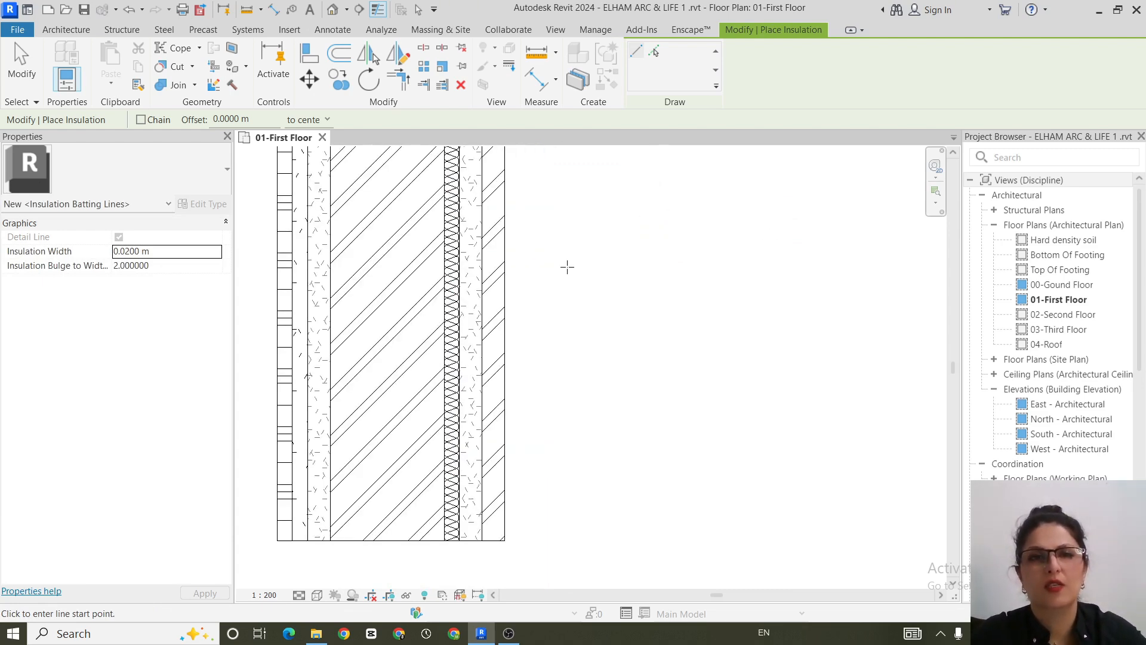
scroll(536, 271, "up", 1)
middle_click_drag(538, 272, 654, 410)
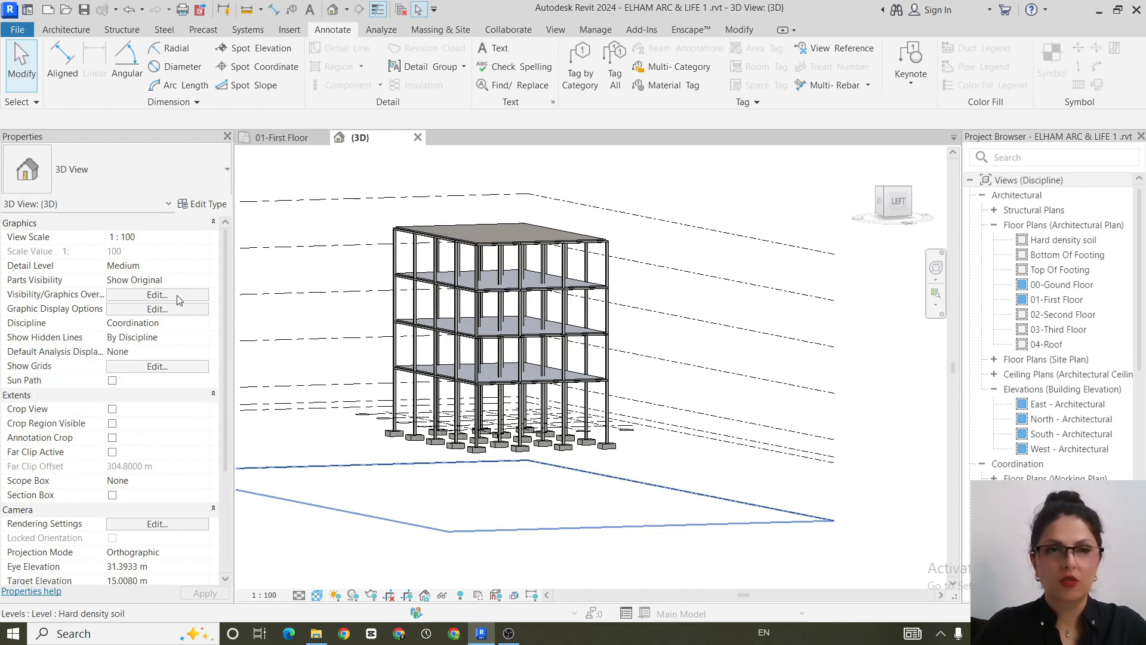
Open the 3D view's Visibility/Graphic Overrides and expand the Walls model category to view its subcategories
left_click(157, 295)
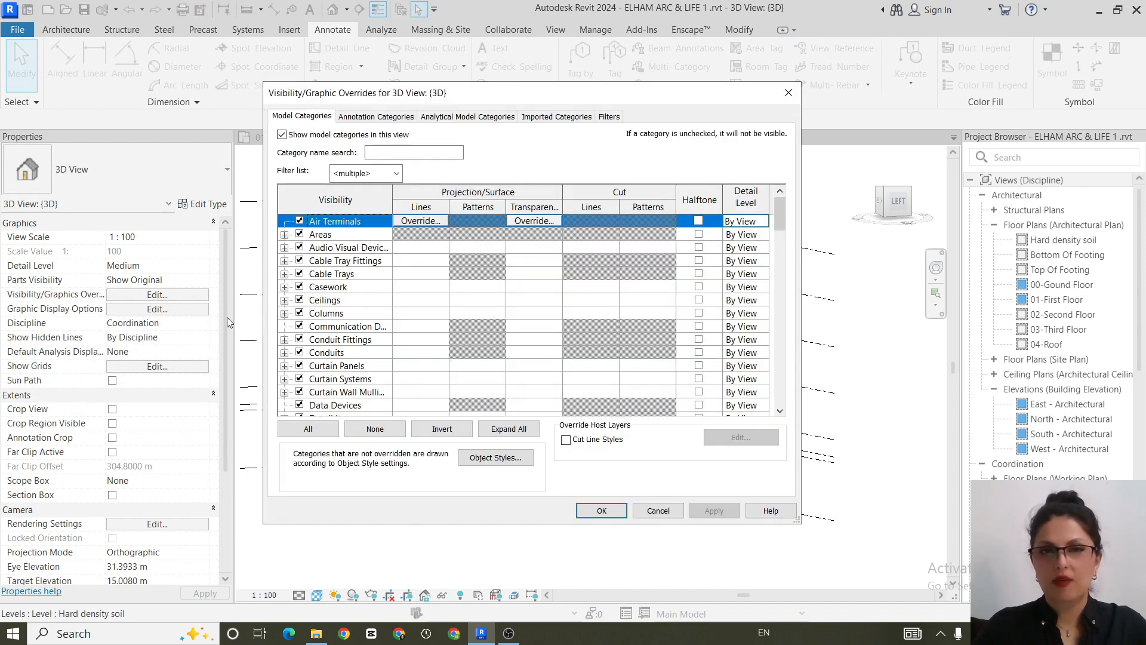
left_click(788, 94)
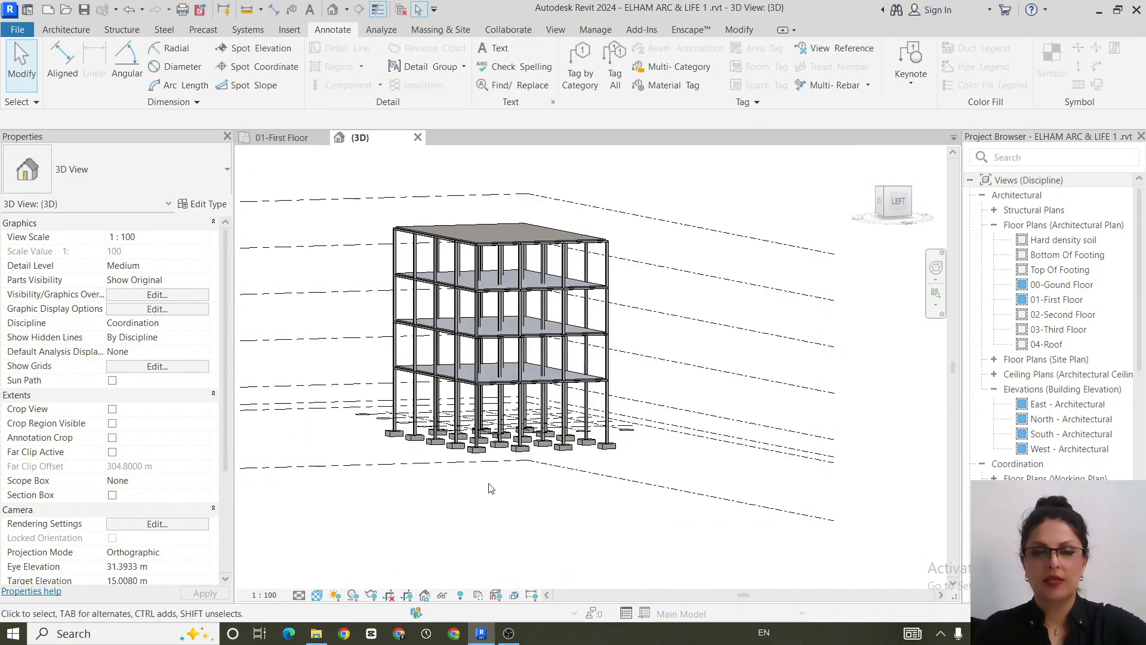
key("v")
key("g")
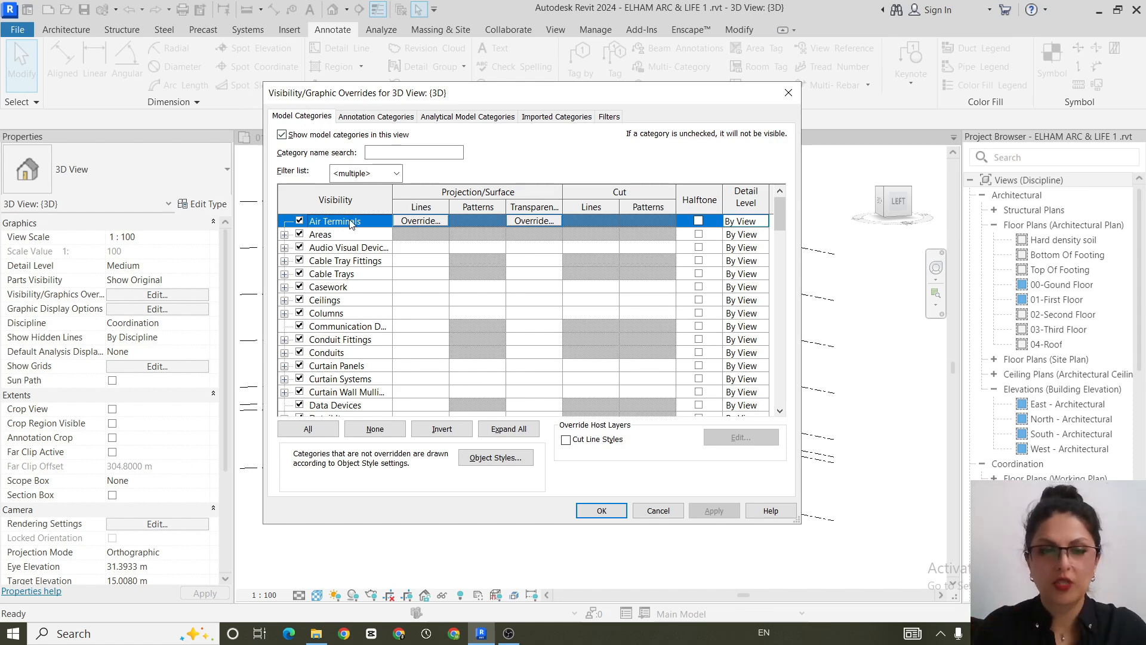
key("w")
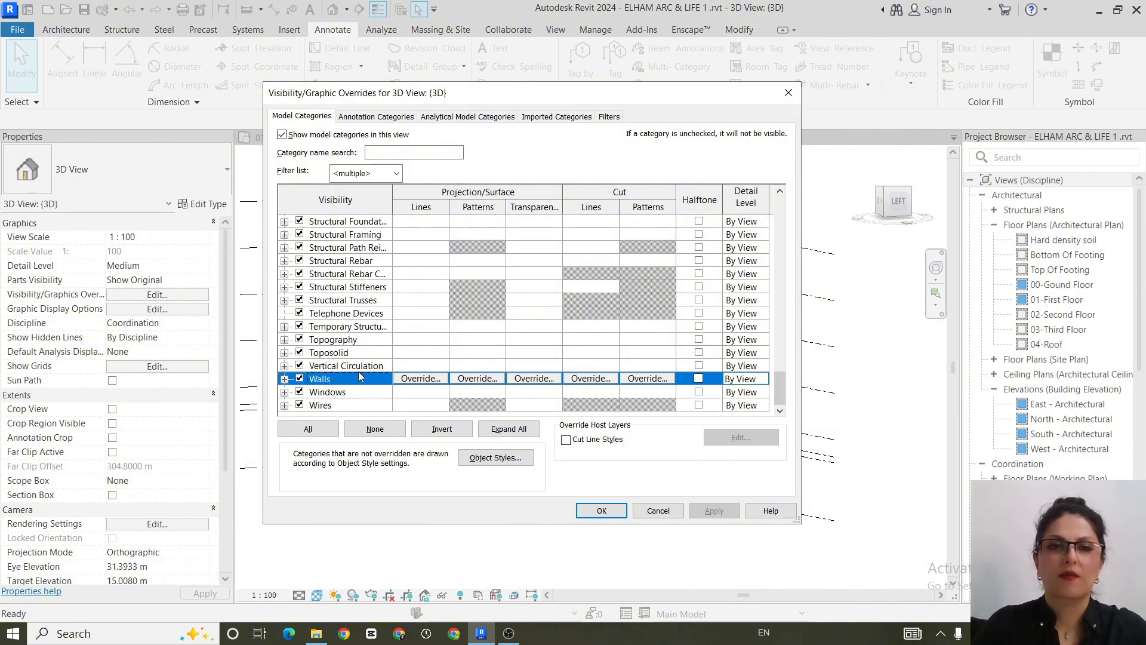
left_click(285, 379)
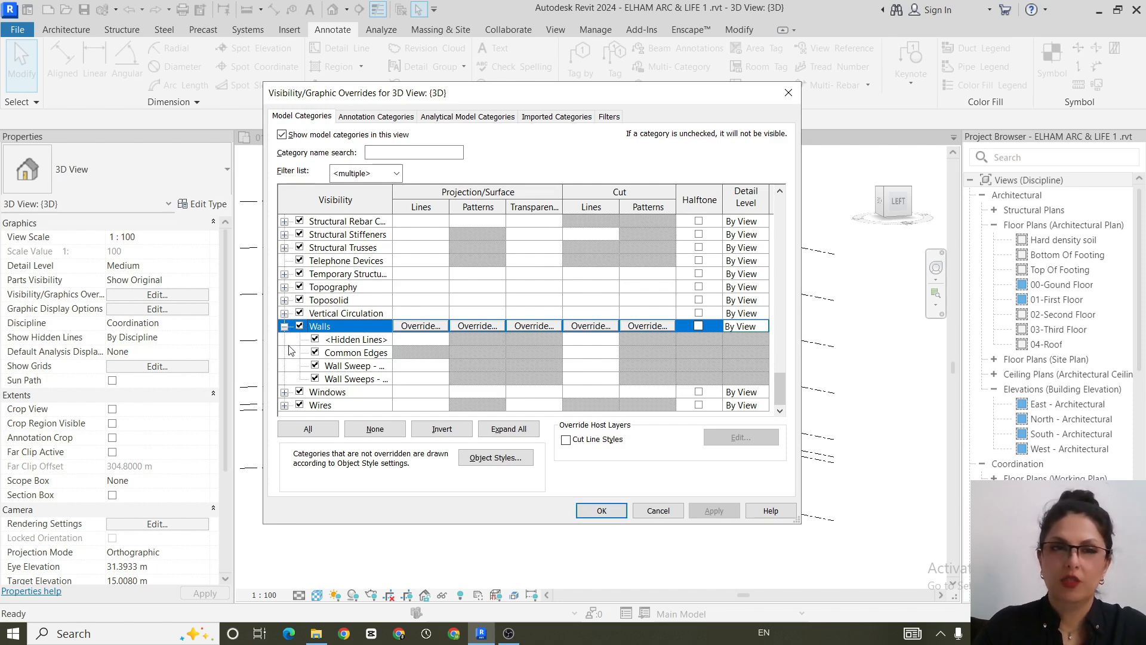
Hide the Grids annotation category in the 3D view's Visibility/Graphic Overrides and dismiss the save reminder without saving
left_click(284, 326)
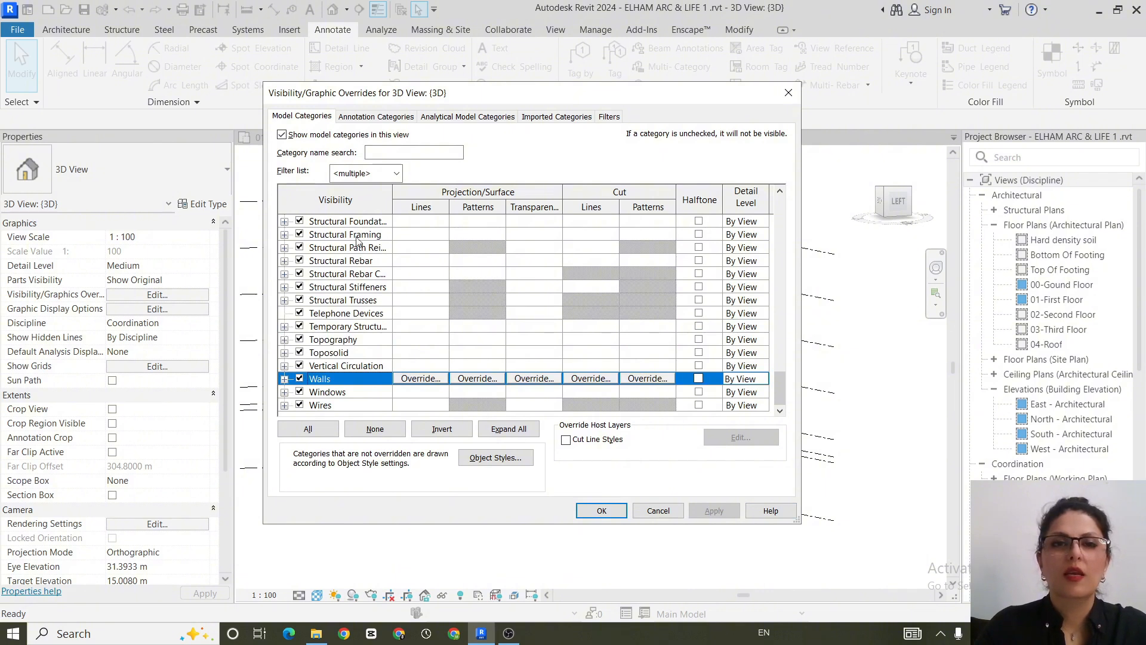
left_click(362, 118)
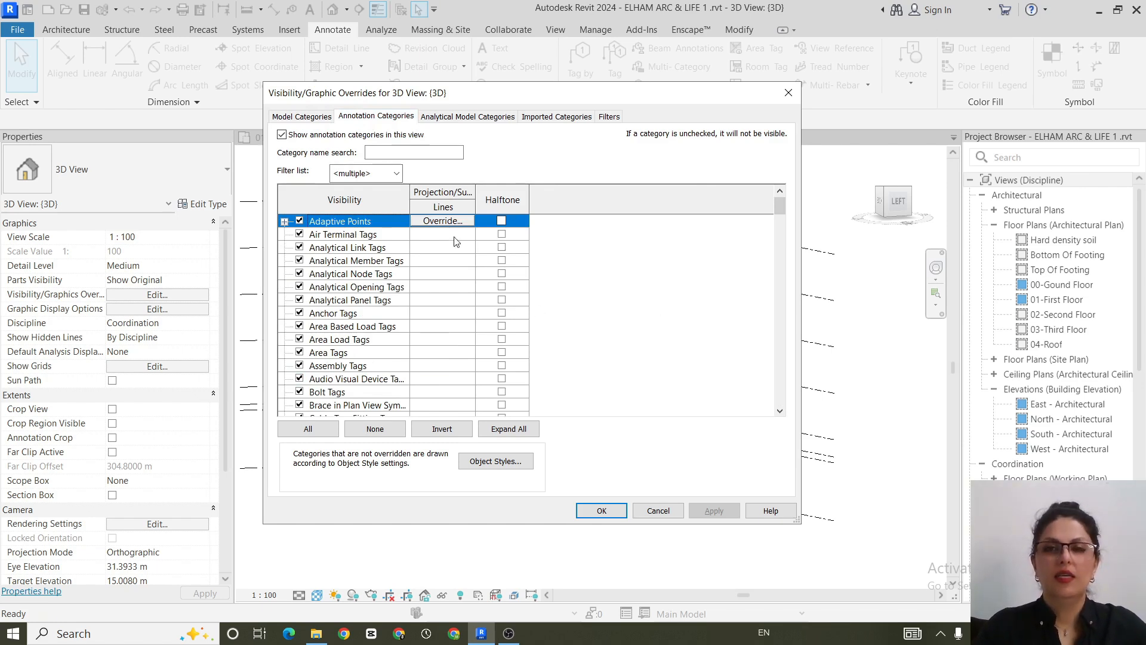
left_click(339, 237)
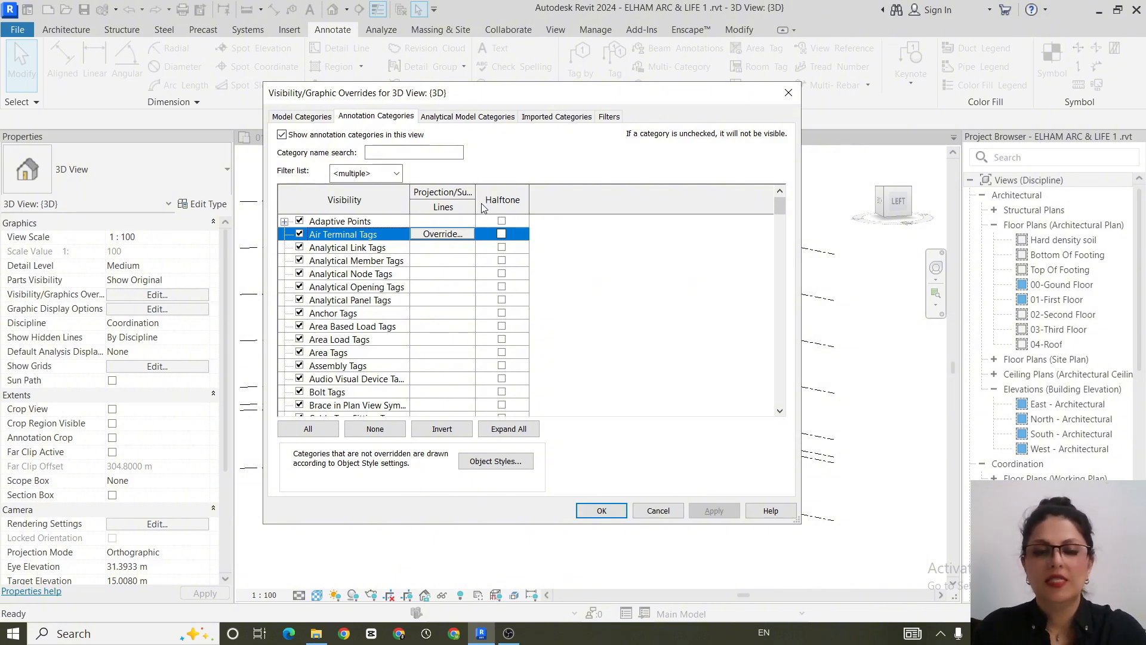
key("g")
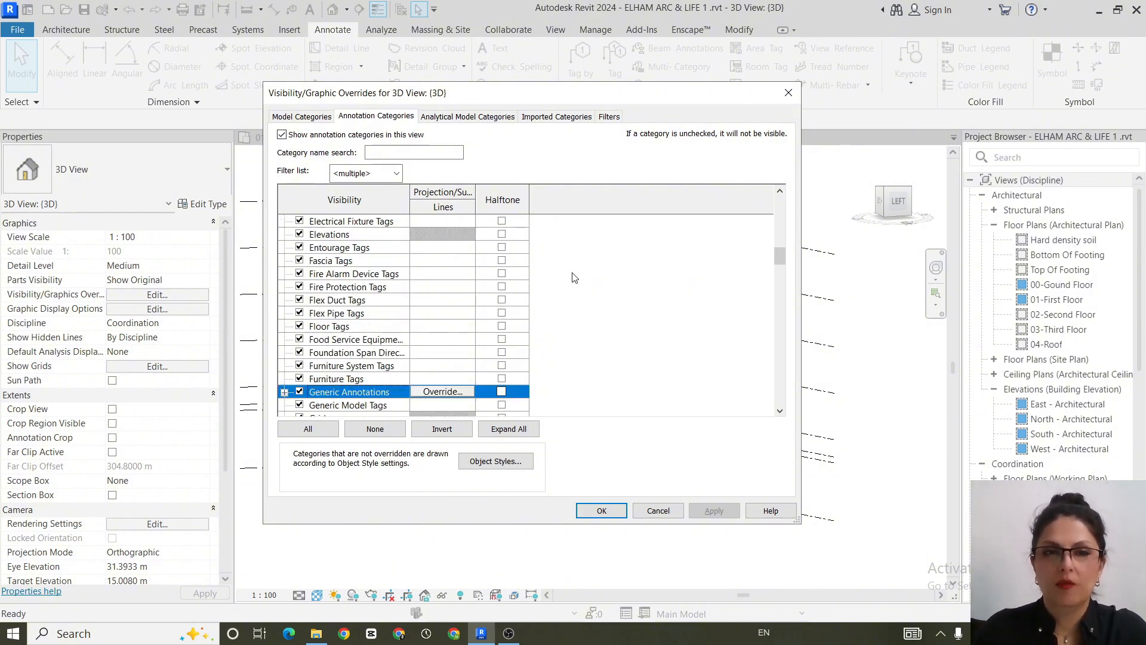
scroll(356, 367, "down", 2)
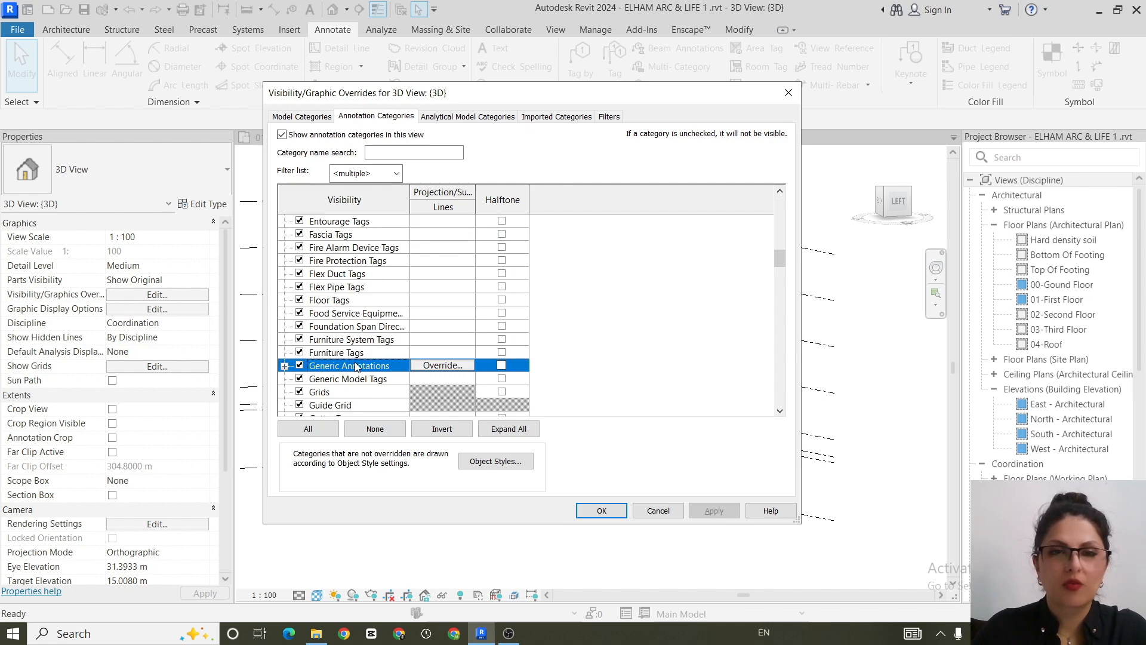
scroll(356, 367, "down", 1)
left_click(300, 379)
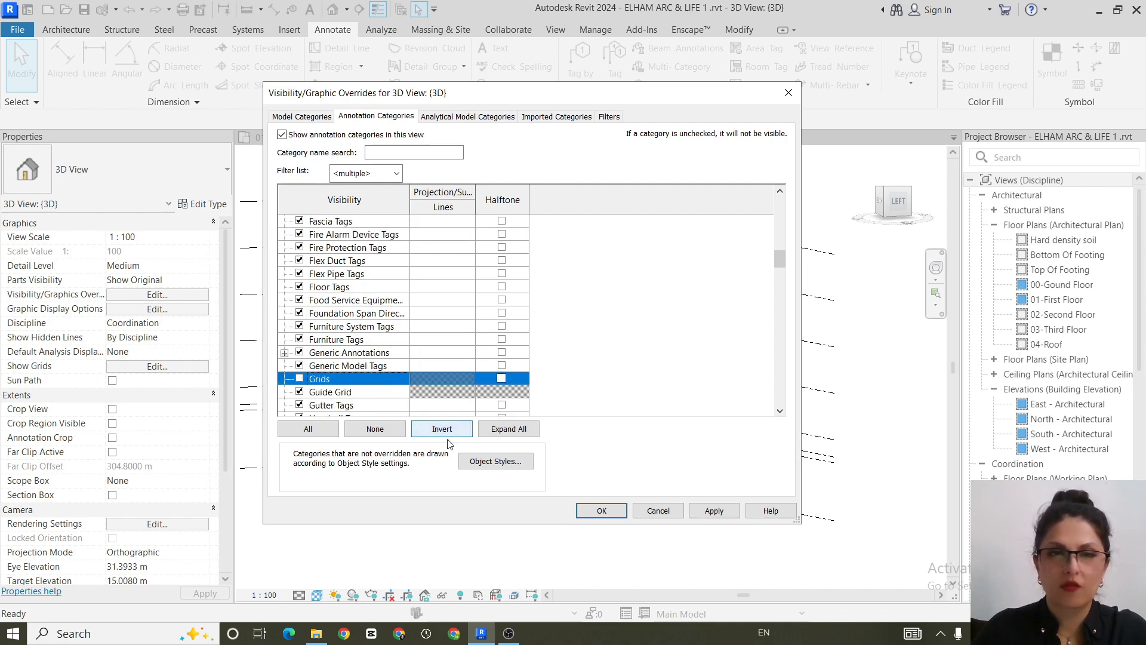
left_click(716, 513)
left_click(611, 516)
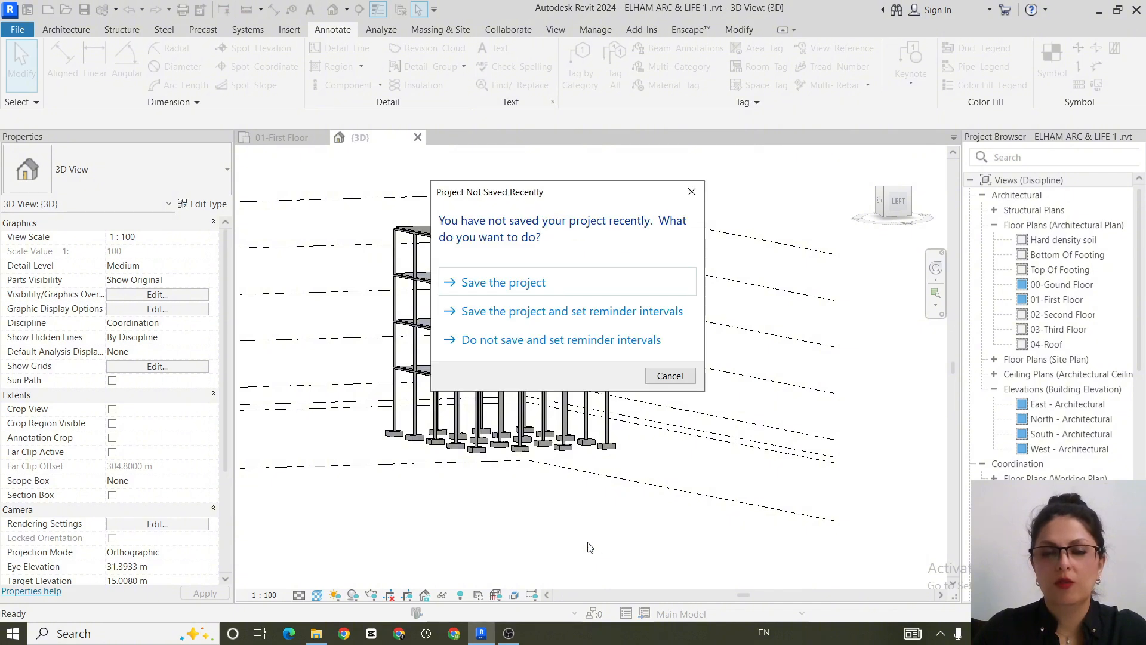
left_click(670, 376)
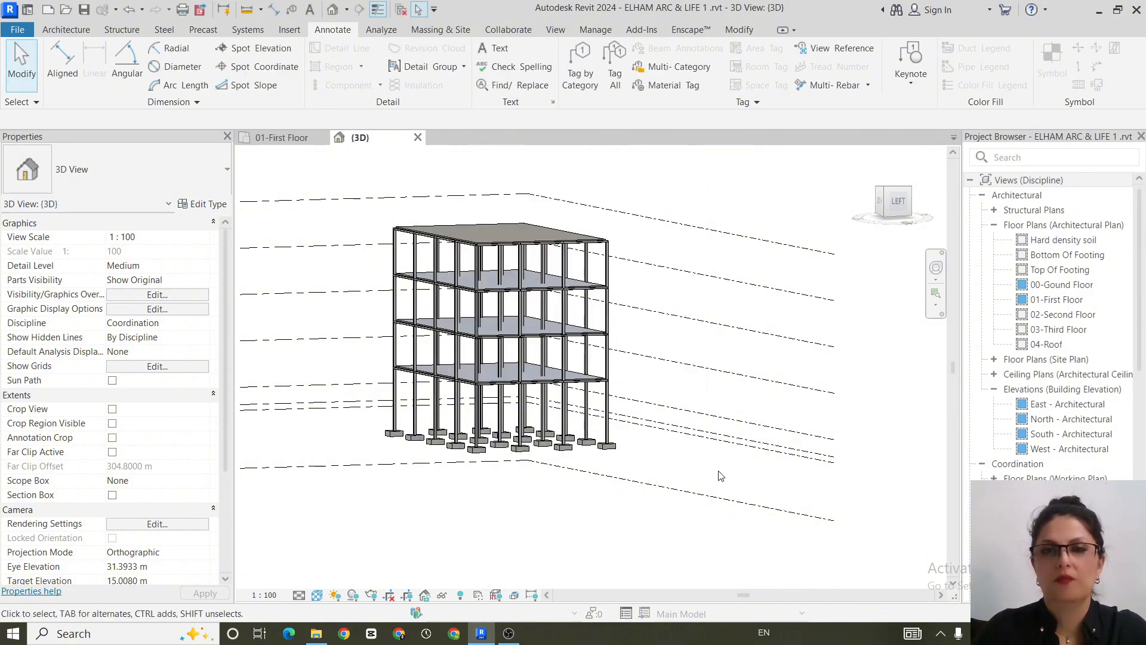
Turn the Grids annotation category back on in the 3D view and view the visibility settings of the imported categories
scroll(428, 443, "down", 3)
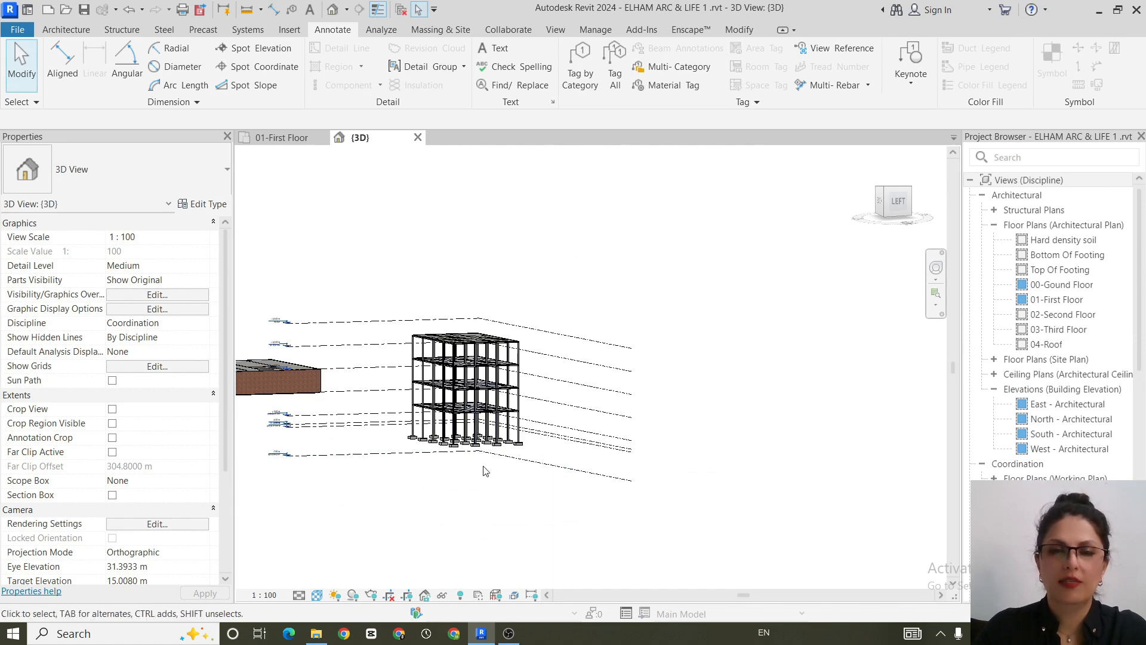
scroll(501, 448, "up", 5)
middle_click_drag(421, 479, 493, 466)
key("v")
key("g")
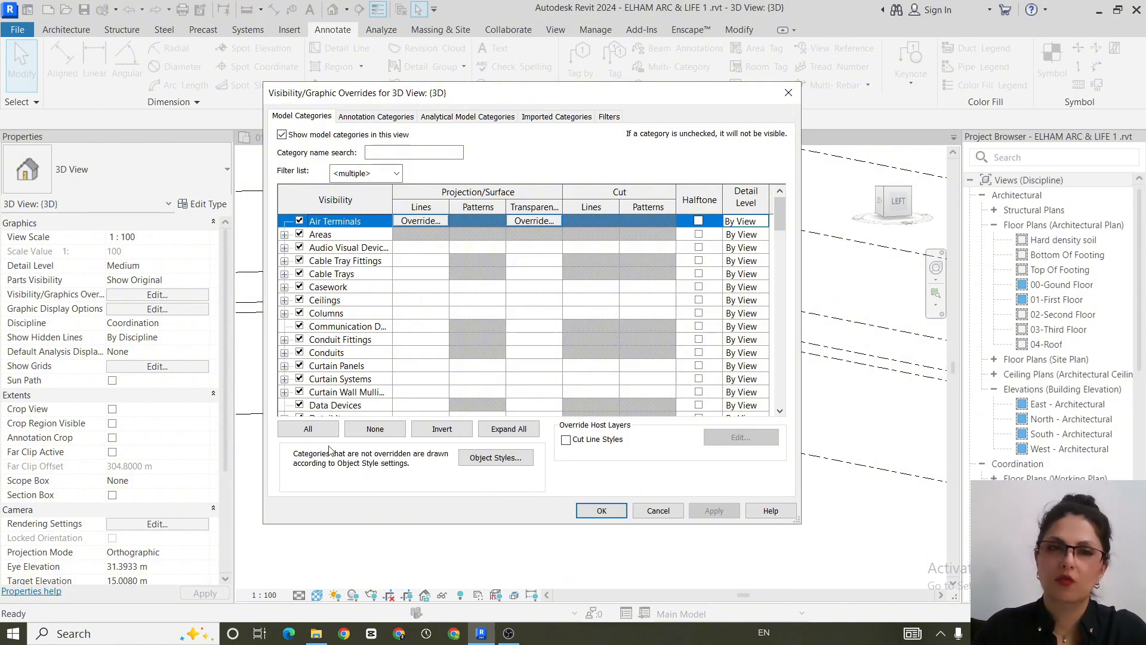
left_click(383, 117)
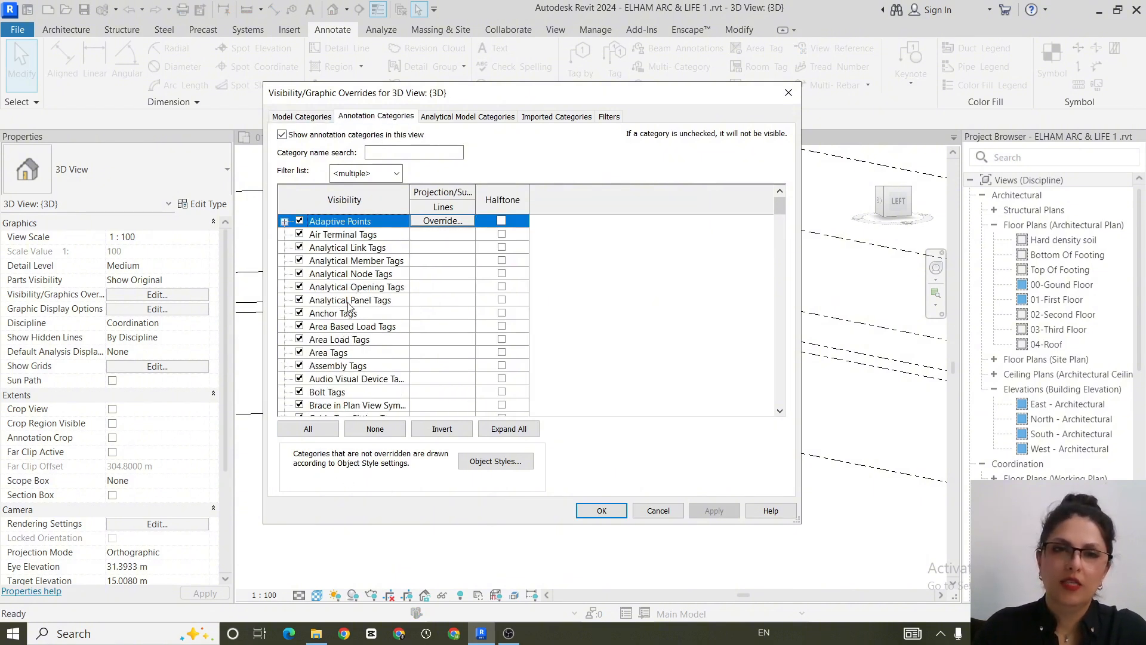
left_click(347, 248)
key("g")
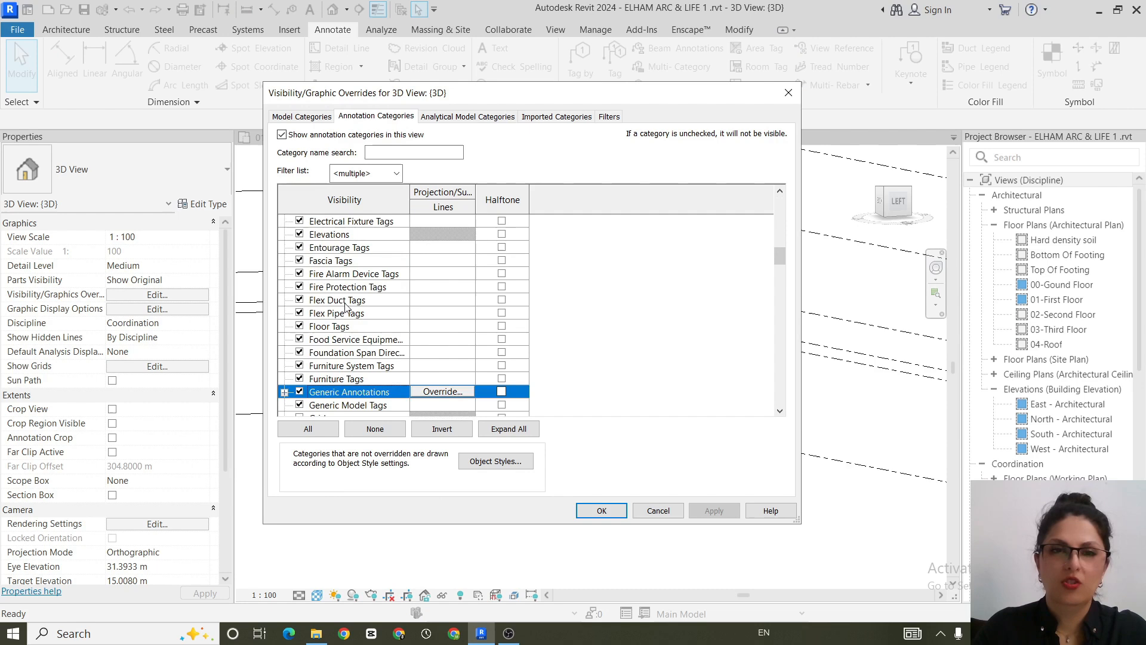
scroll(300, 387, "down", 2)
left_click(299, 392)
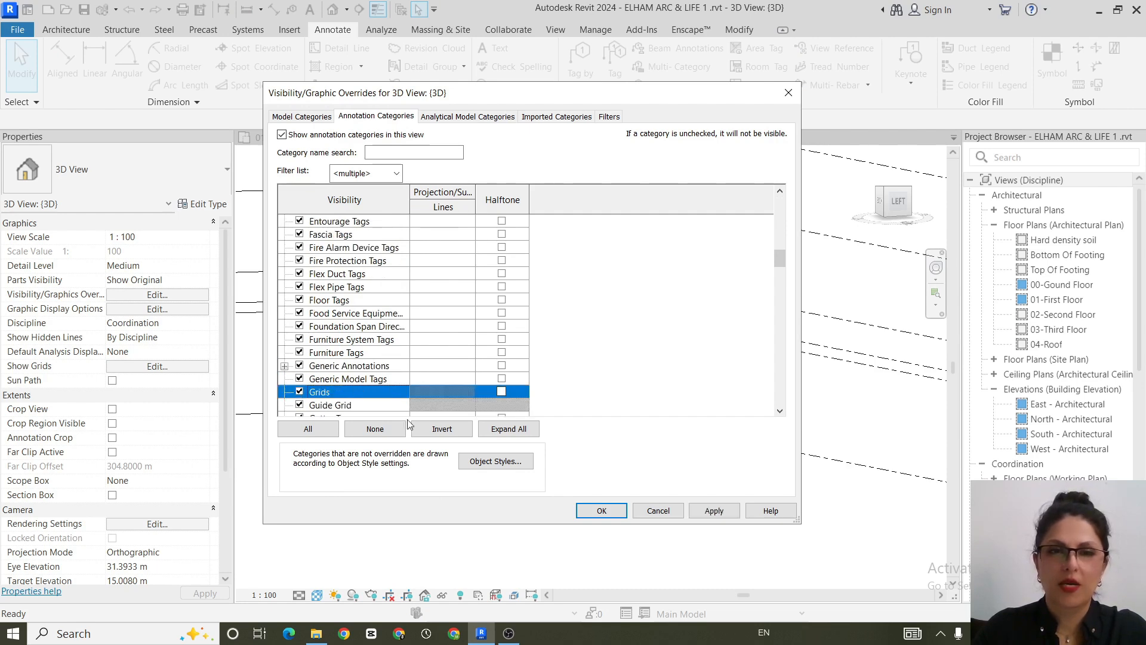
left_click(715, 513)
left_click(557, 115)
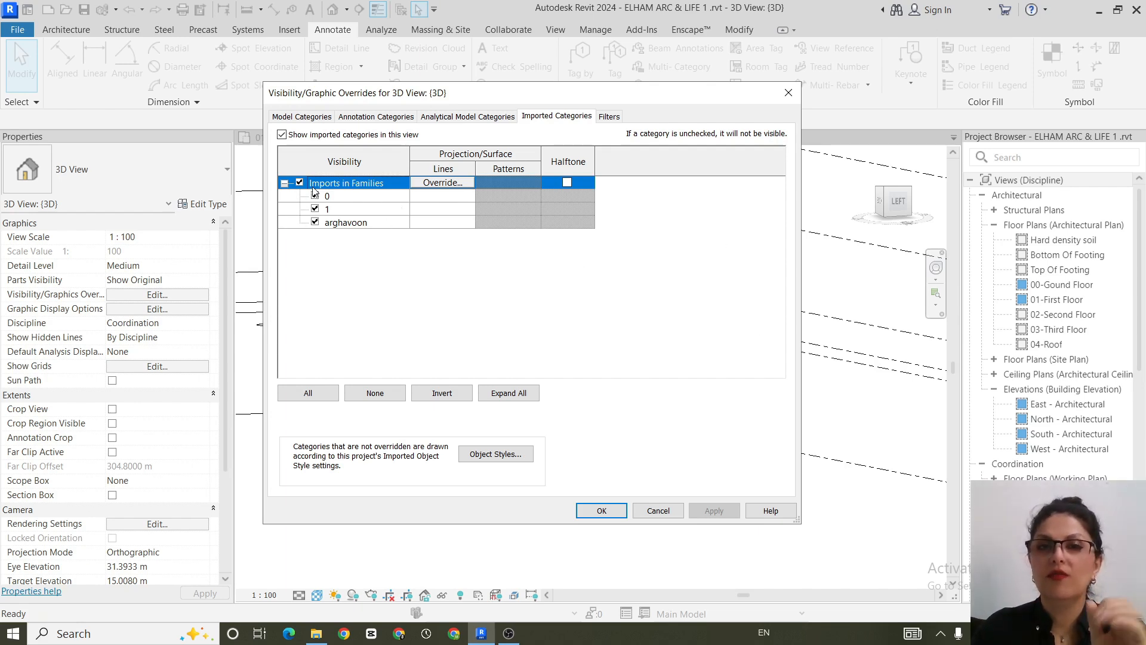
left_click(601, 511)
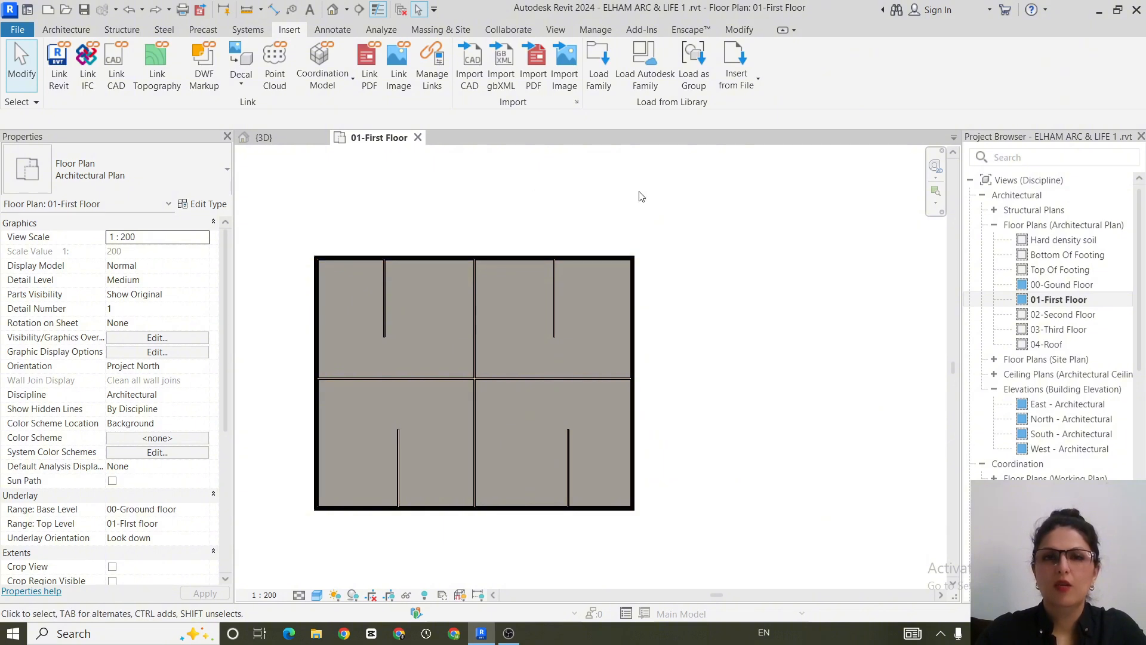
Start loading a family and browse to the Furniture folder in the English library under RVT 2021 Libraries
left_click(600, 66)
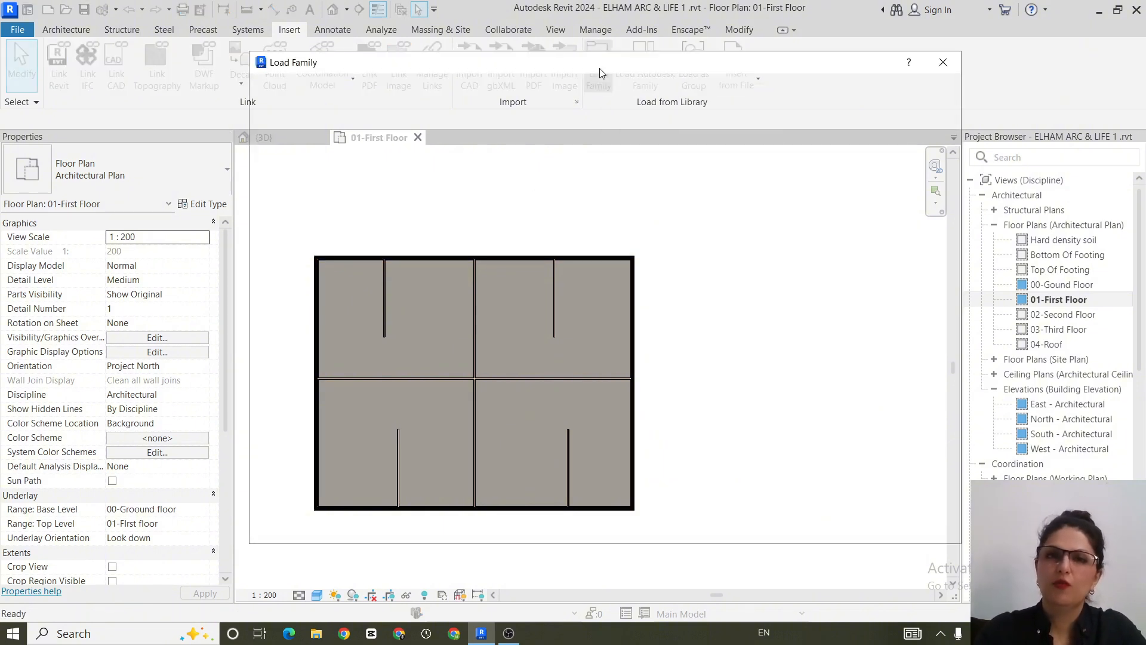
left_click(867, 89)
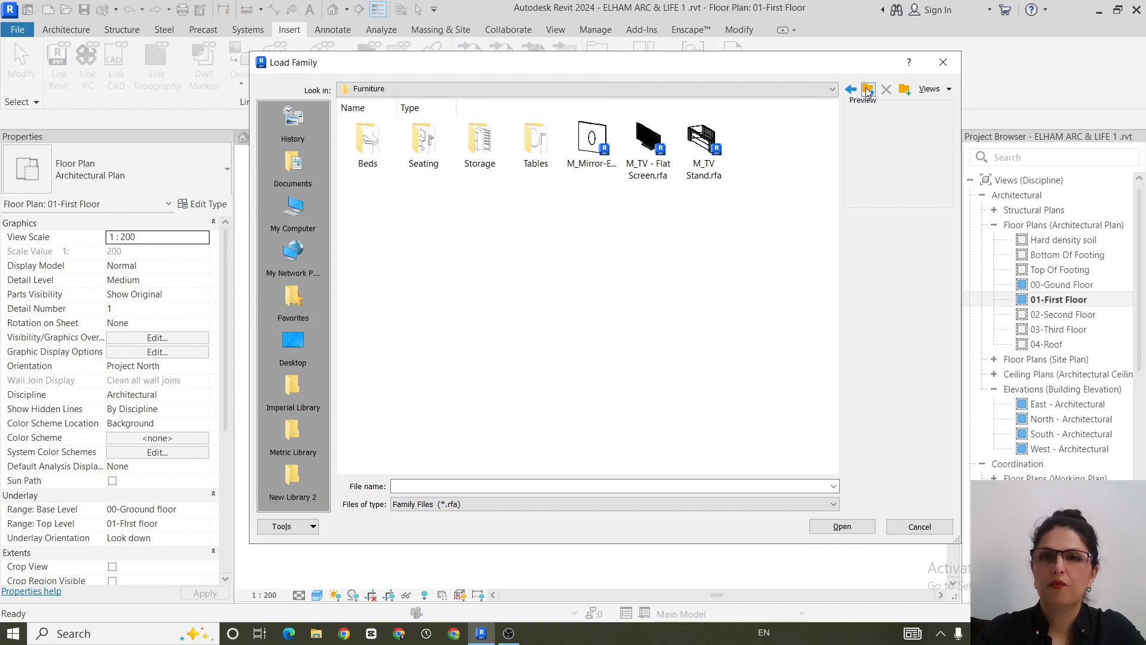
left_click(867, 90)
left_click(867, 89)
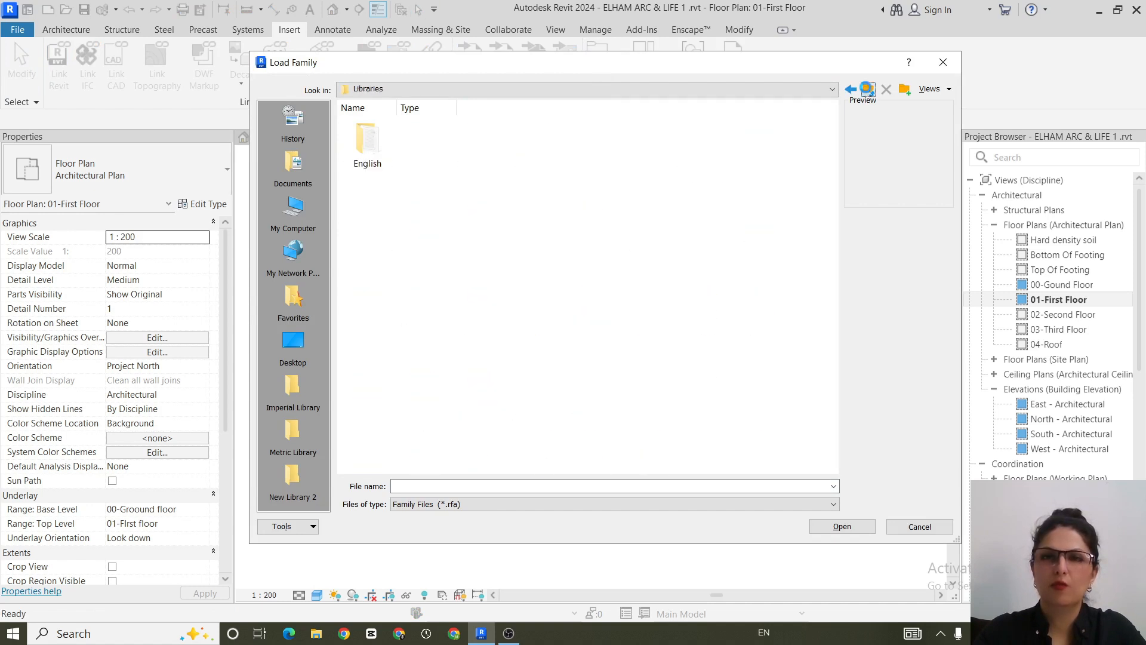
left_click(867, 89)
left_click(867, 90)
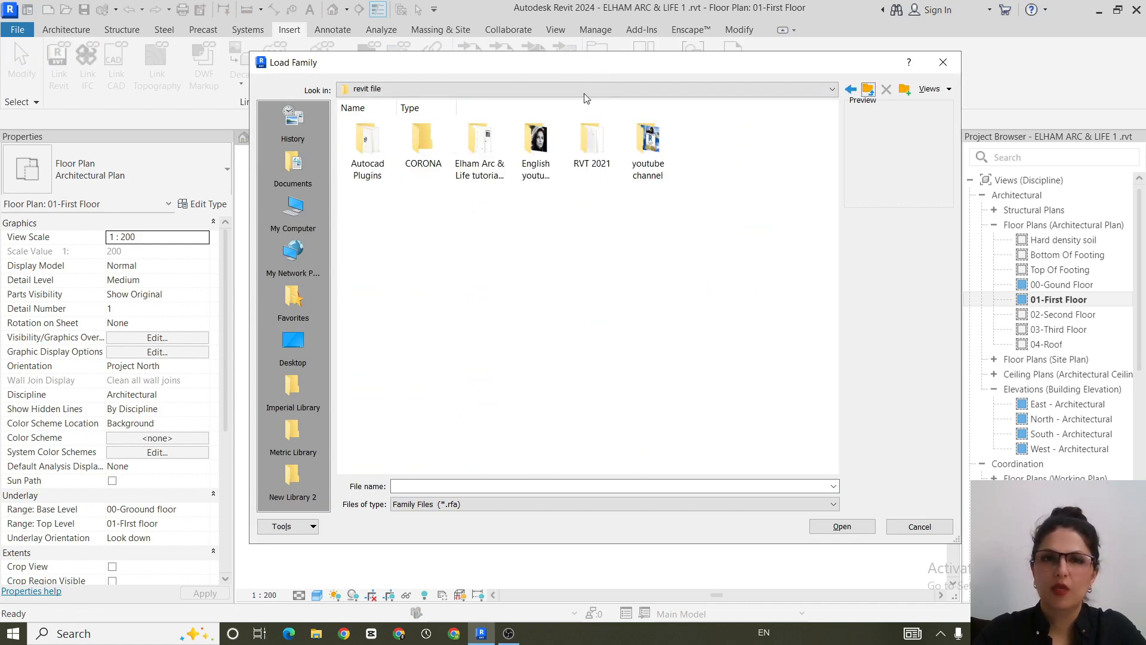
double_click(584, 149)
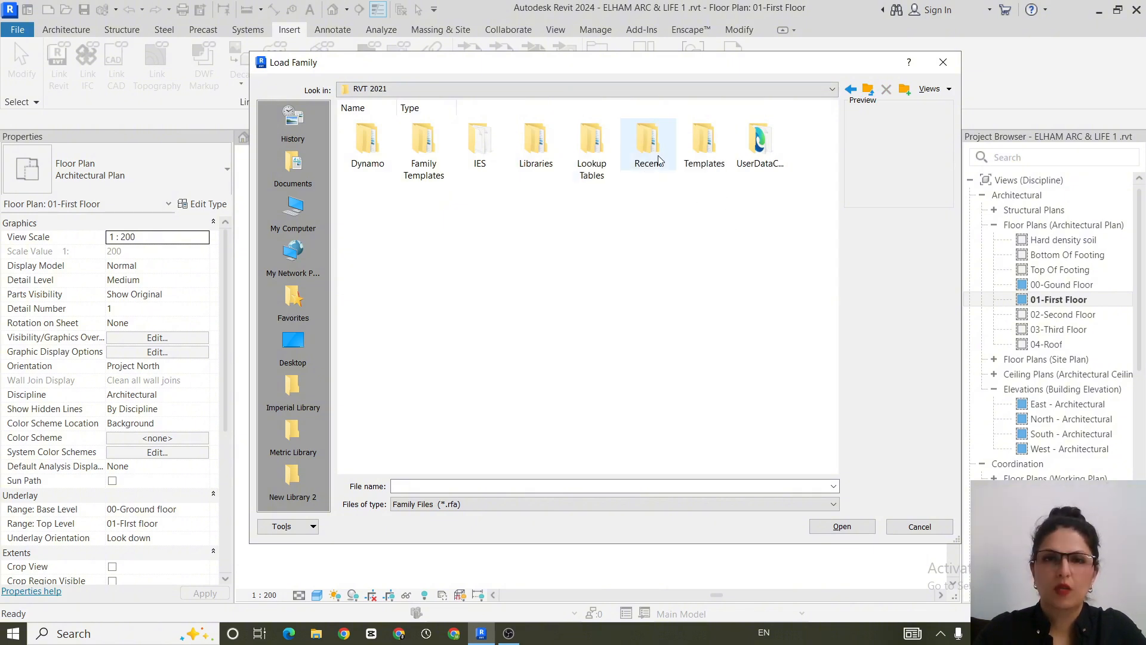
double_click(536, 144)
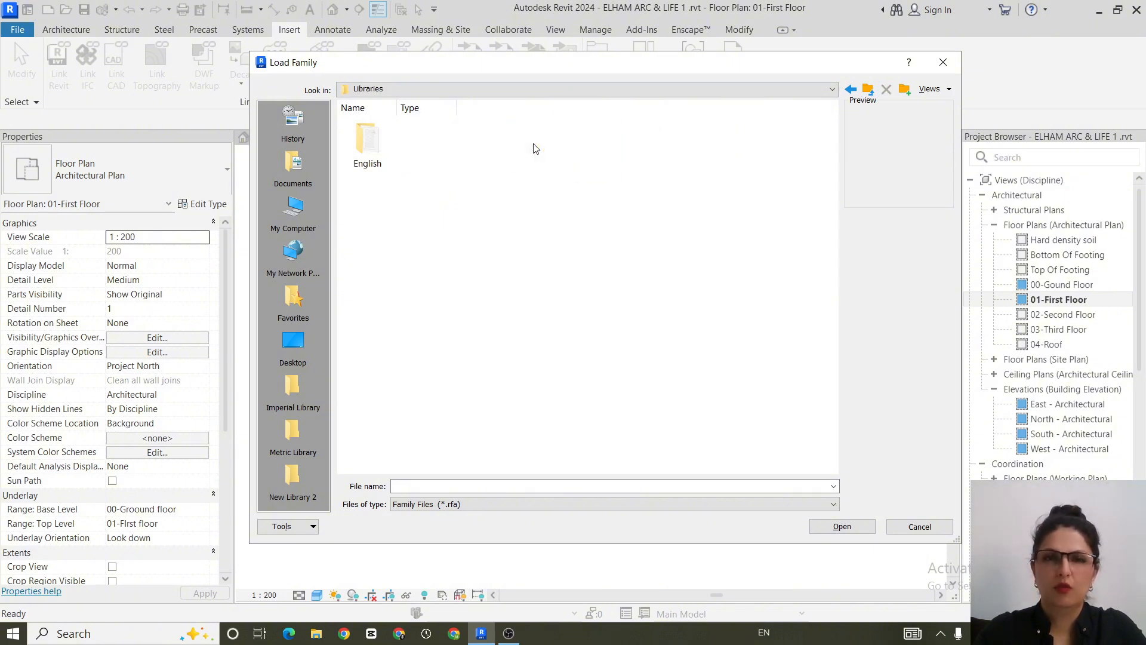
double_click(368, 153)
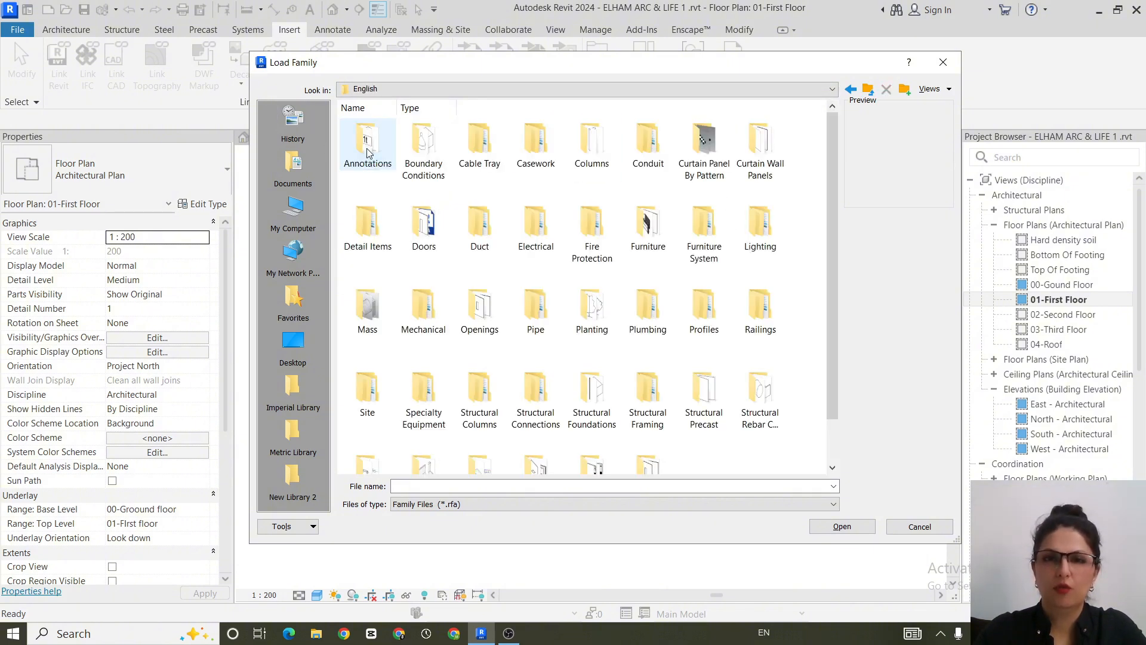
double_click(652, 230)
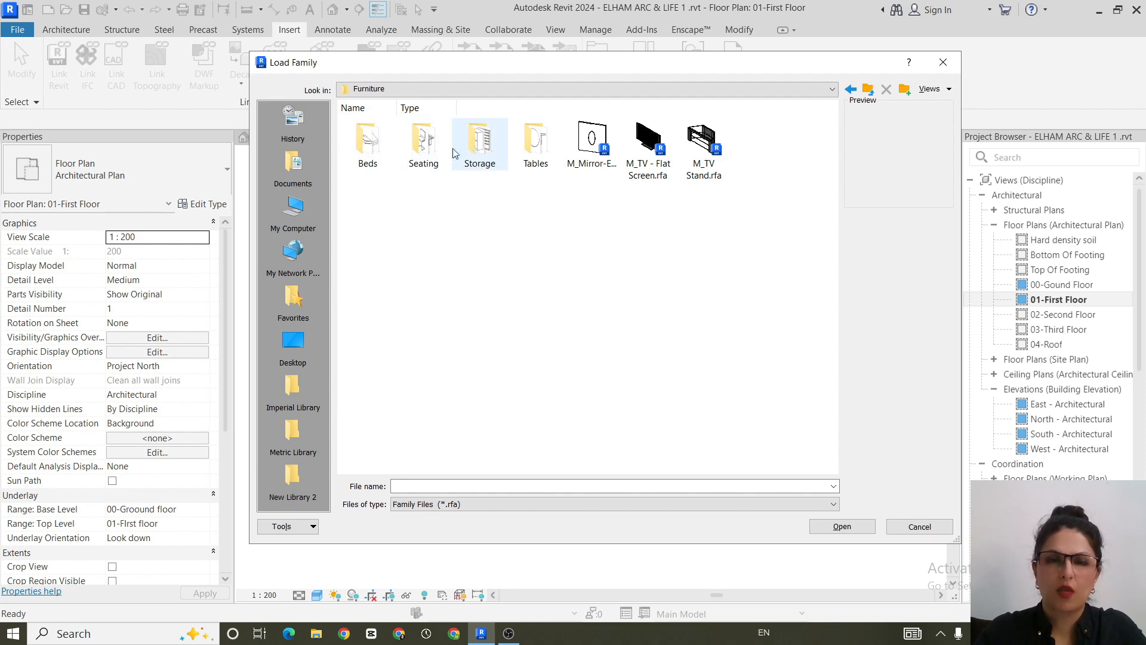
Load the M_Chair-Task (Arms) family from the Seating folder, overwriting the existing version
double_click(425, 149)
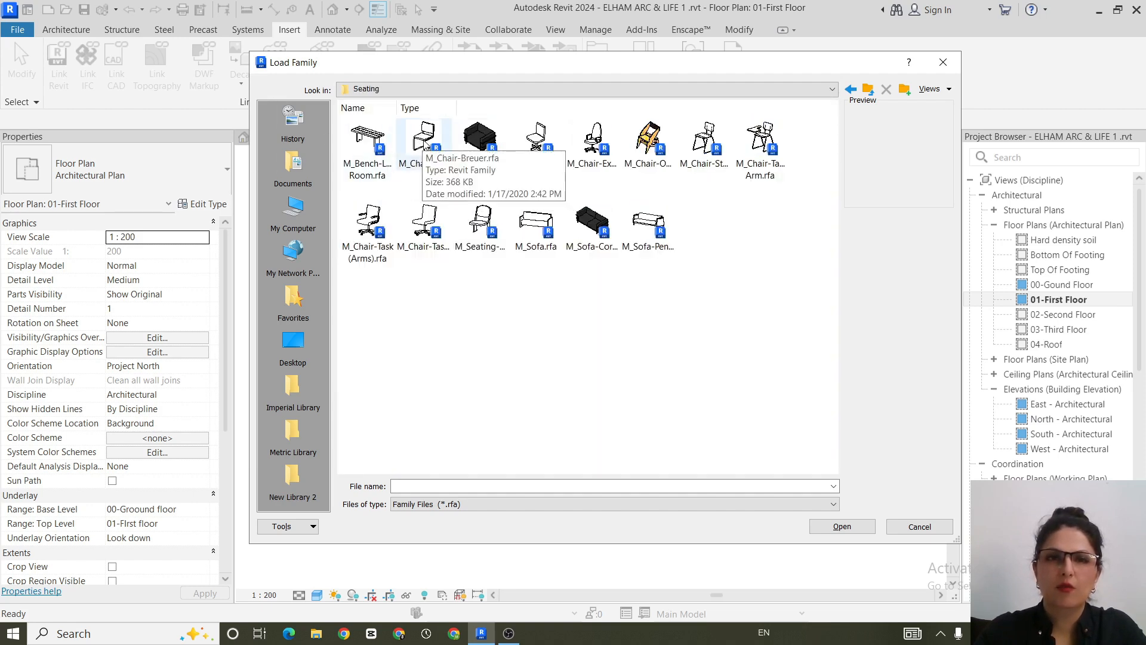
left_click(367, 222)
left_click(843, 526)
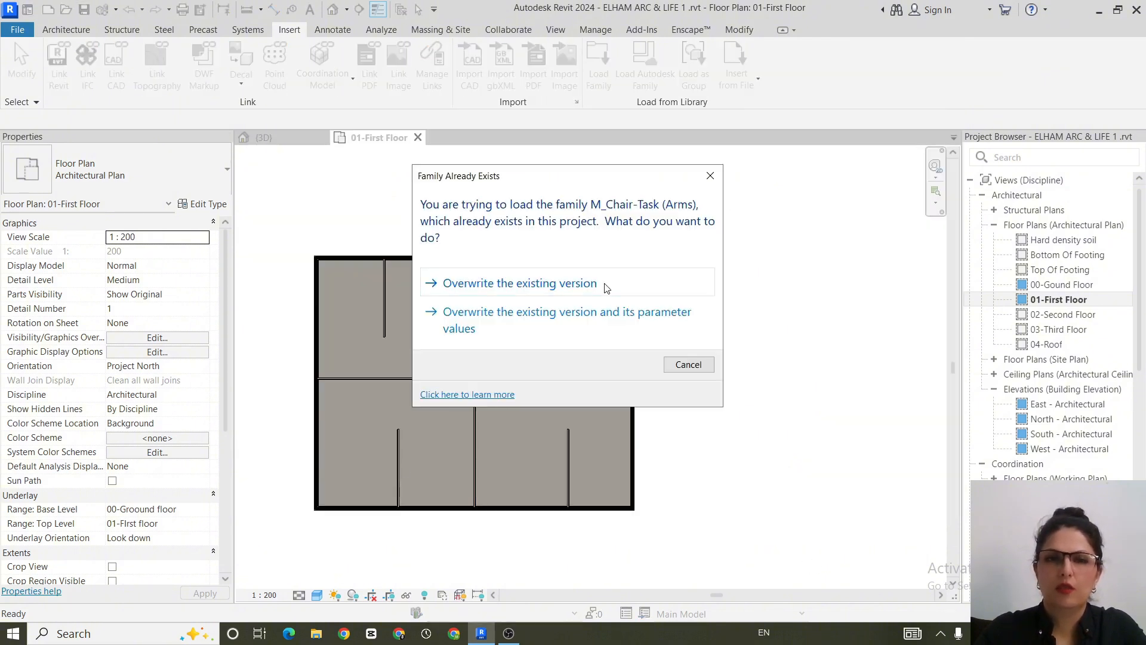
left_click(605, 284)
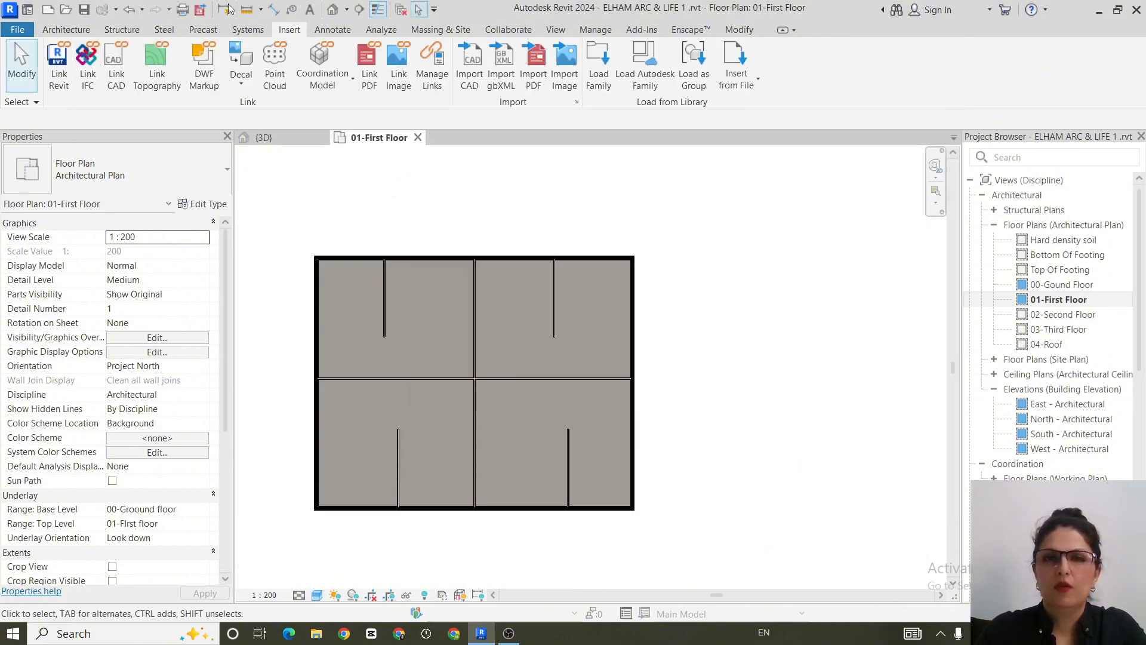
Load the M_Desk family from the Tables folder of the Furniture library
left_click(606, 72)
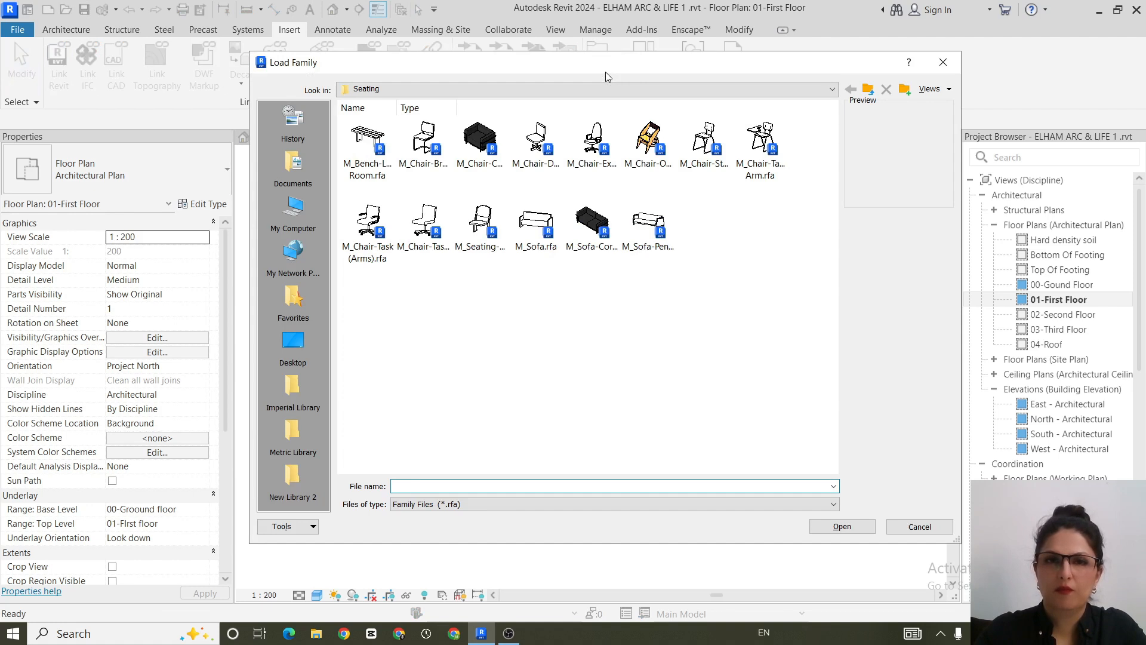
left_click(868, 89)
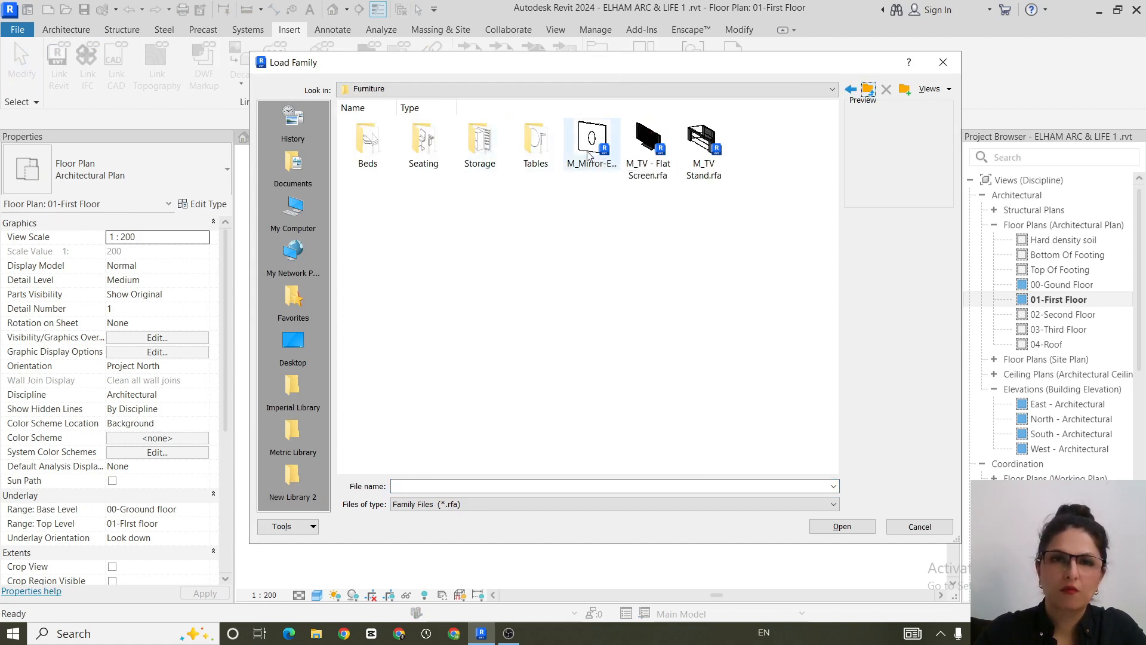
double_click(539, 150)
left_click(370, 145)
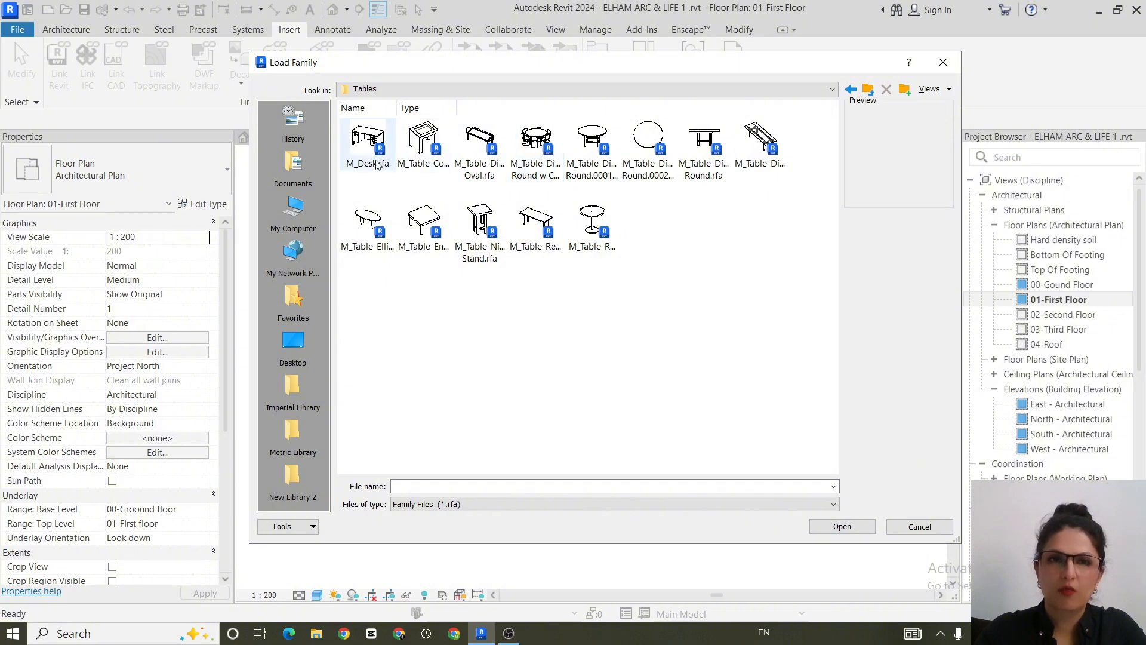
left_click(841, 526)
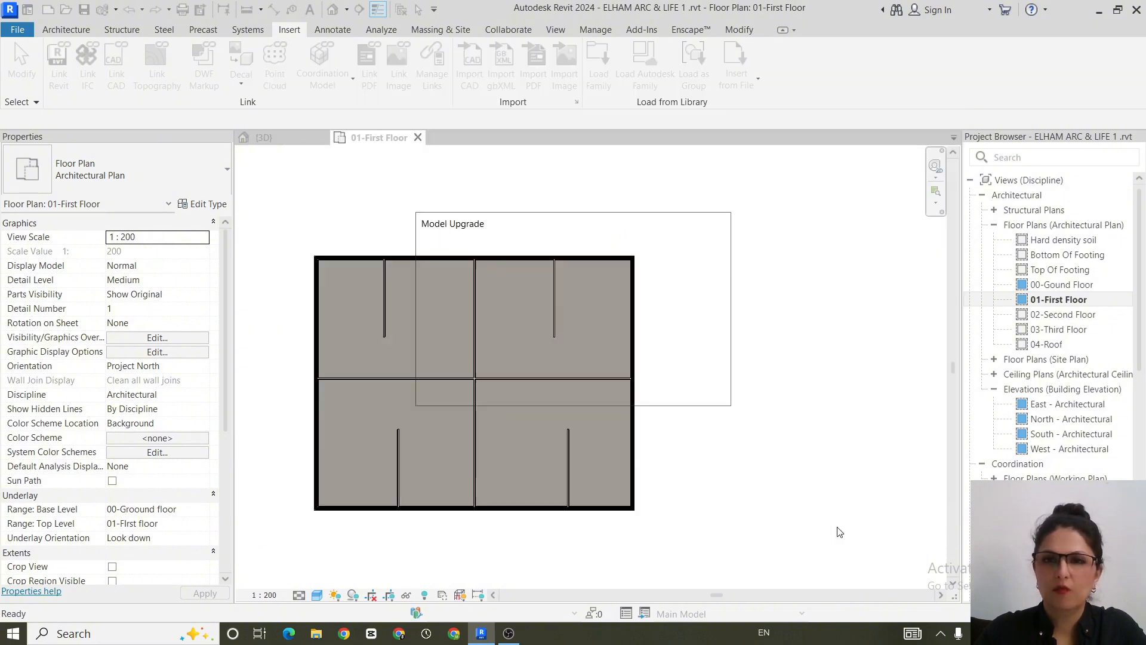
left_click(585, 278)
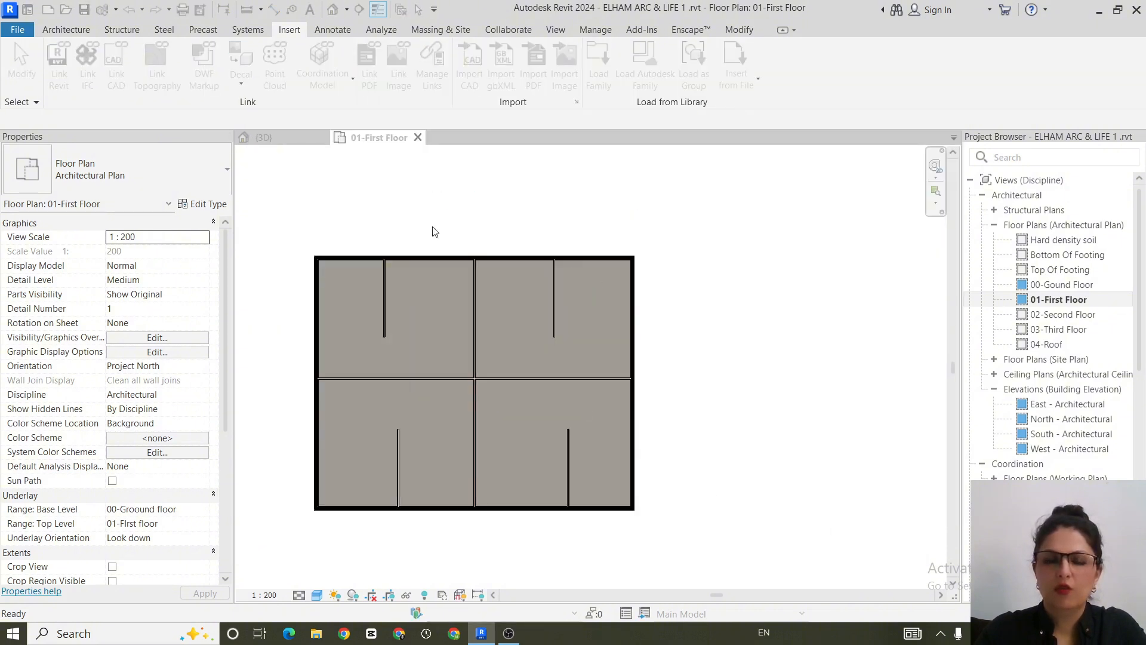
Load the M_Table-Dining Round.0001 family from the Tables folder
left_click(607, 55)
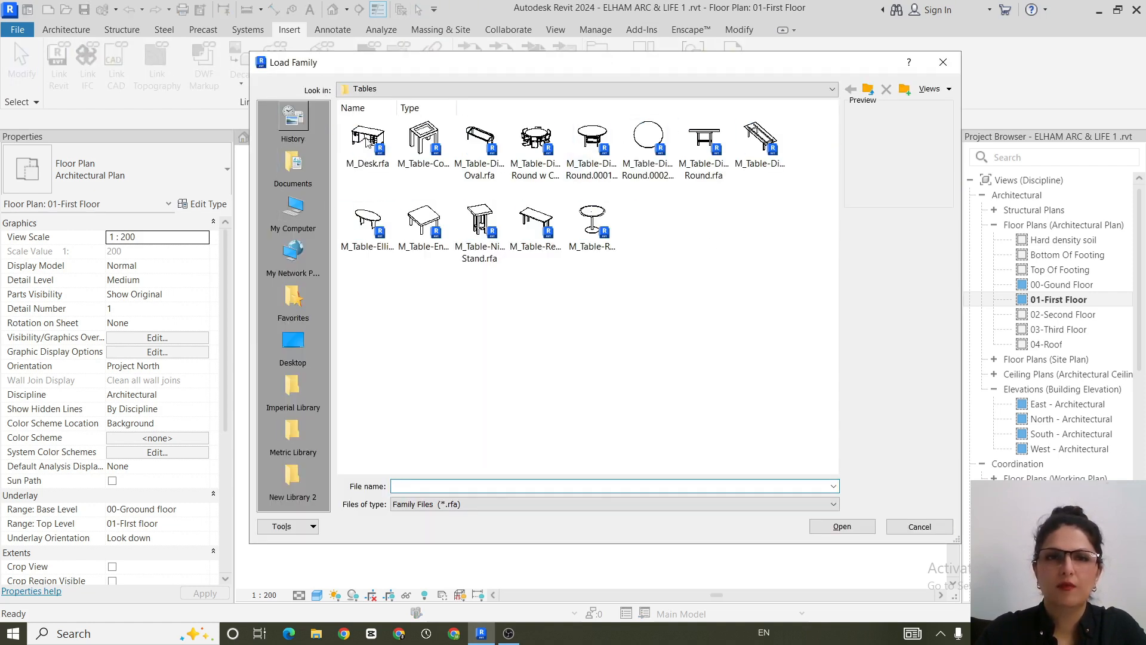
left_click(596, 139)
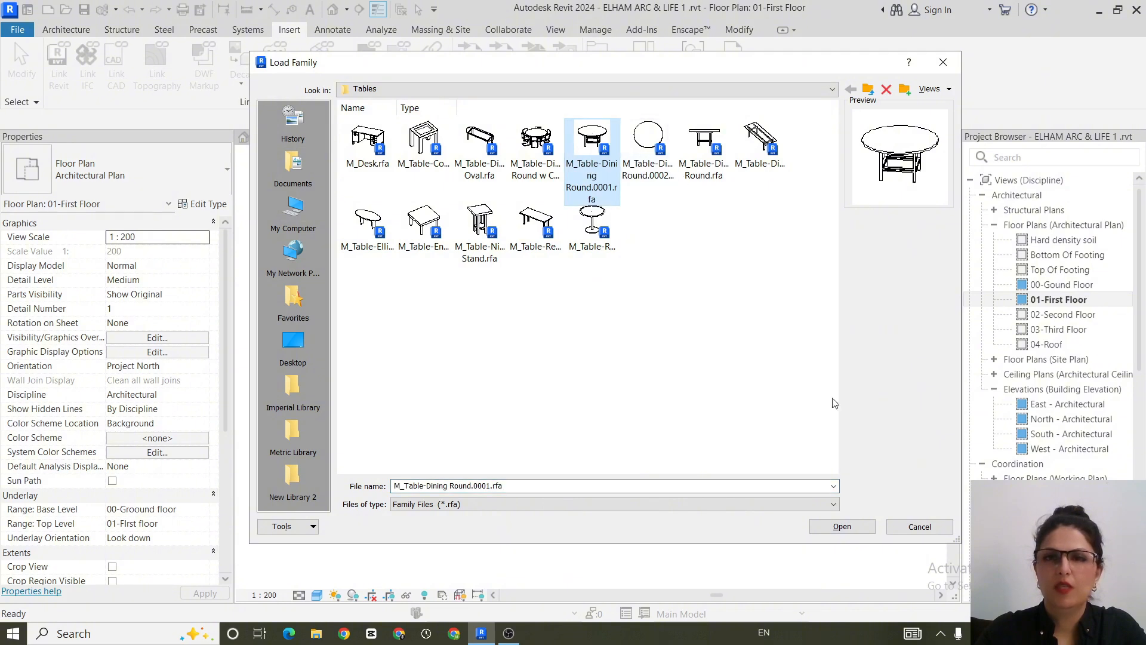
left_click(842, 526)
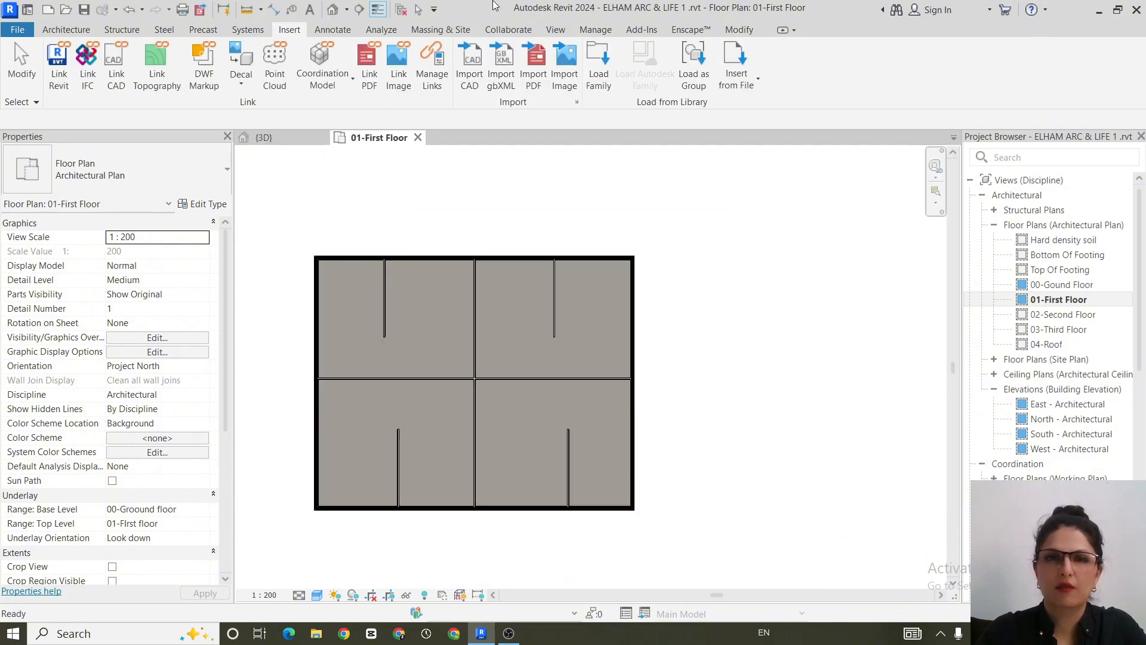
Load the M_Seating-Auditorium family from the Seating folder of the Furniture library
left_click(600, 55)
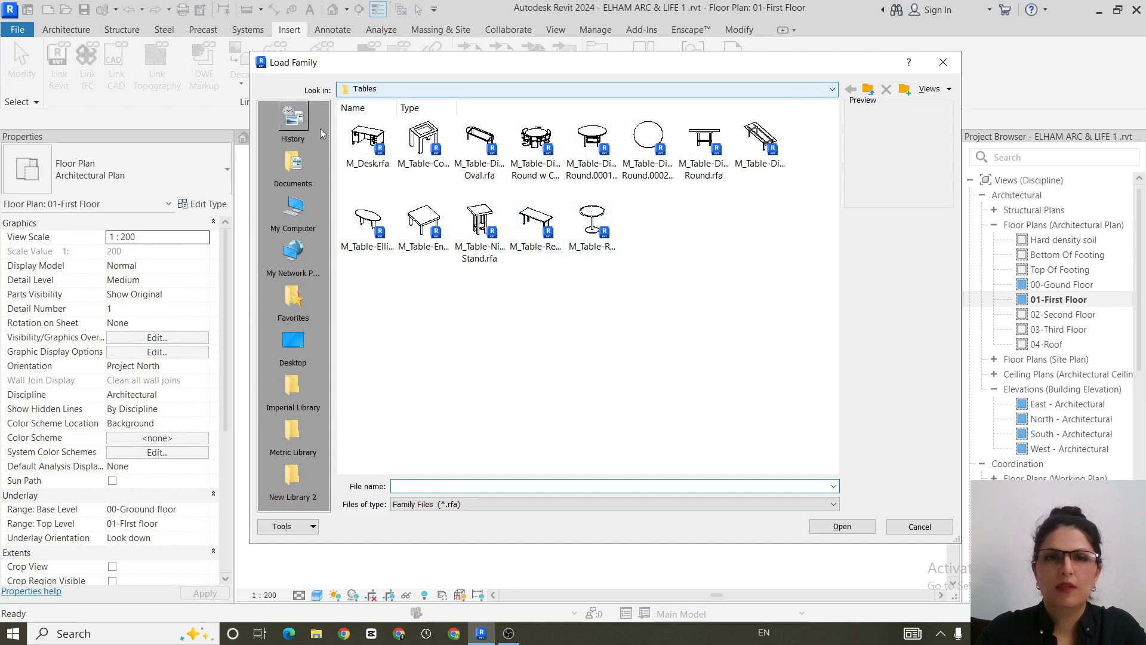
left_click(868, 89)
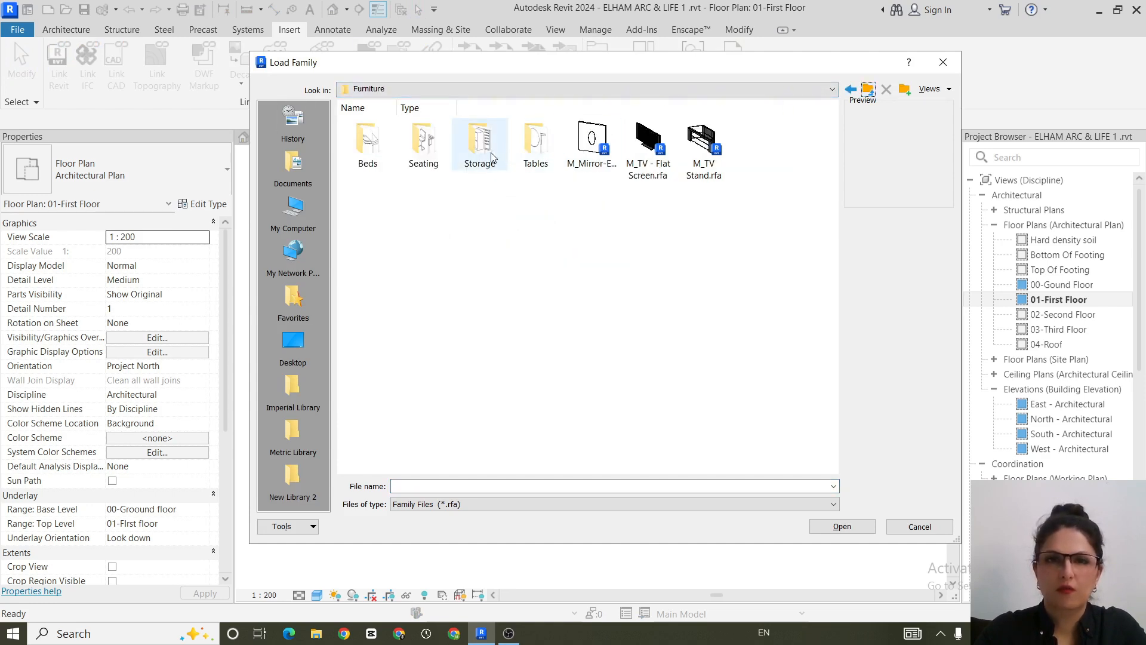
double_click(430, 154)
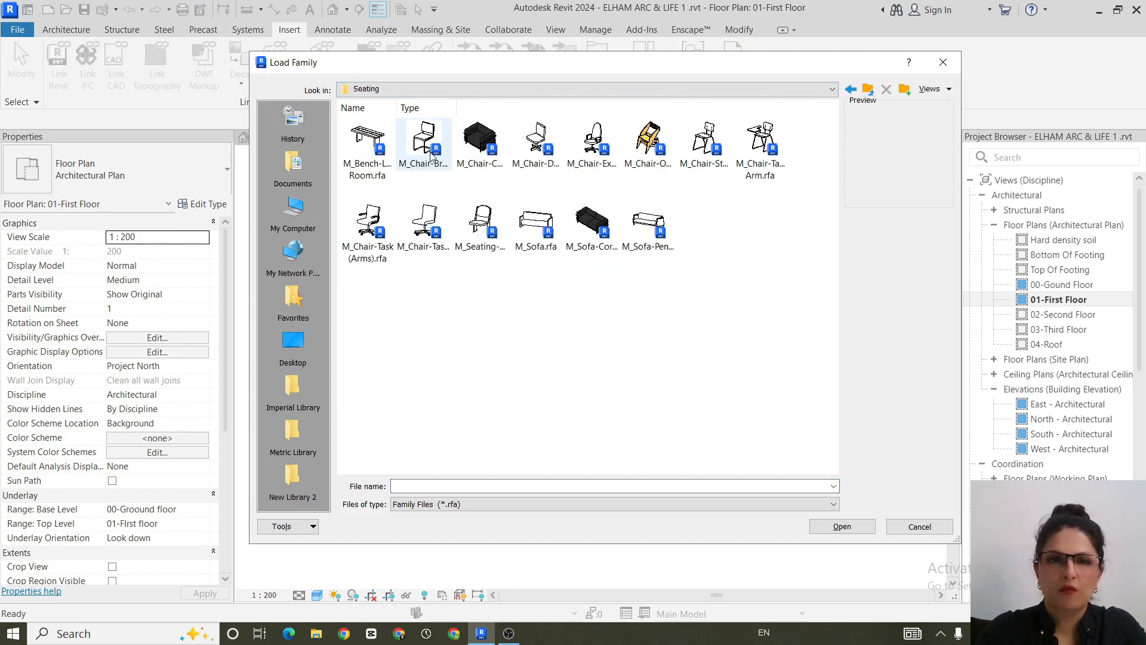
left_click(480, 222)
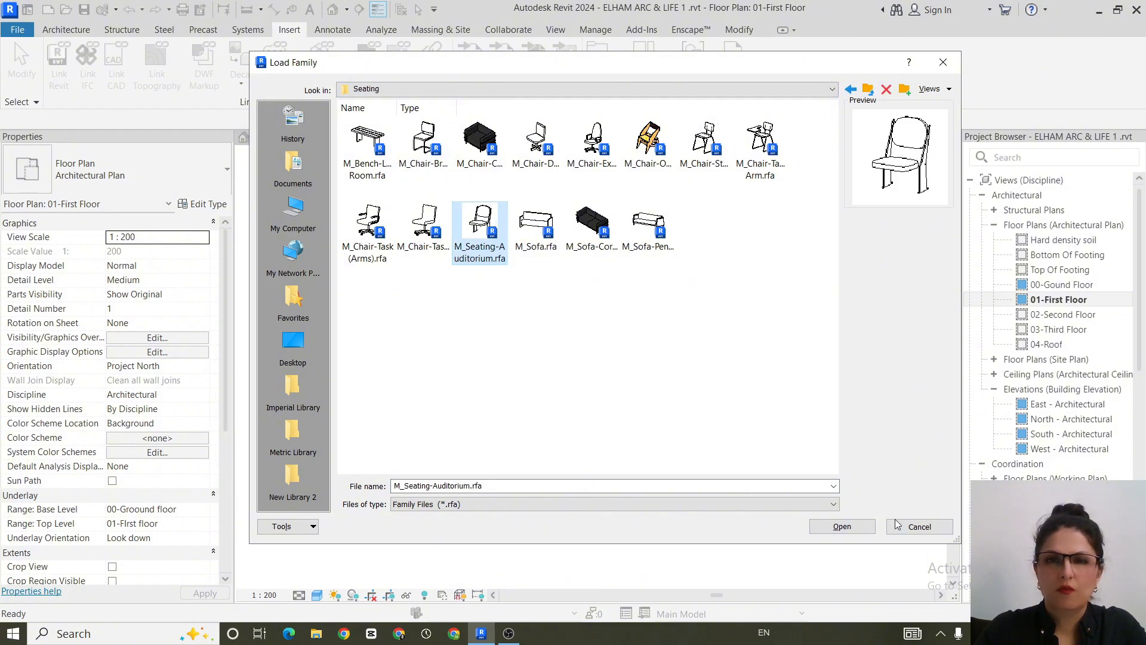
left_click(862, 531)
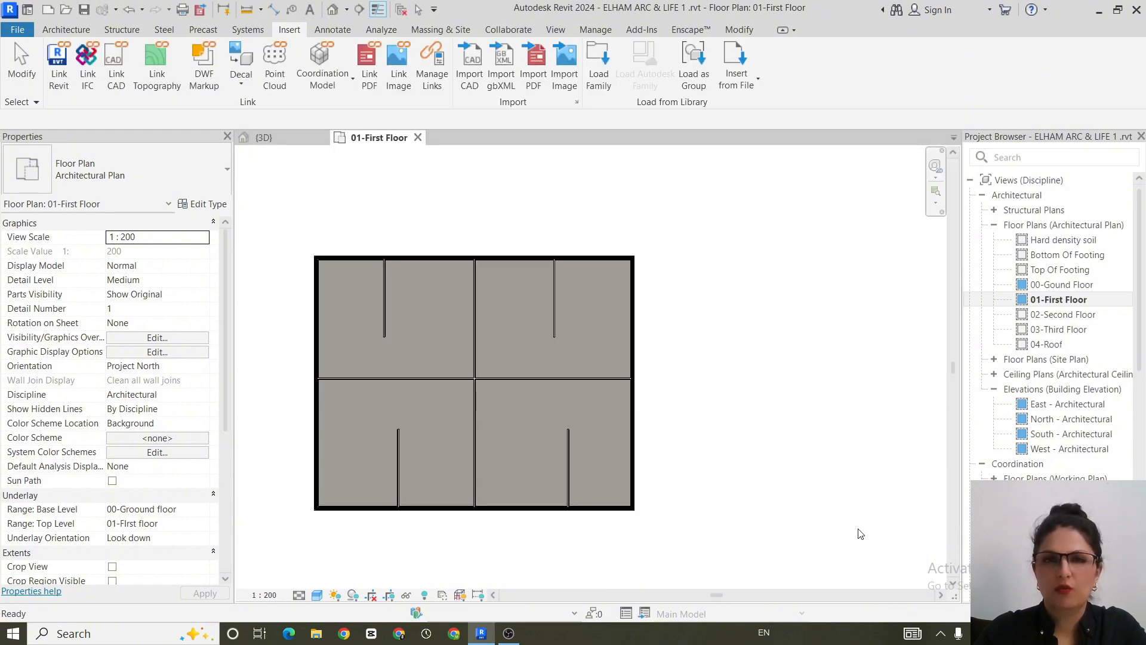
Place an M_Desk component of type 1830 x 915mm against the upper exterior wall in the plan's upper-left room
scroll(763, 361, "down", 1)
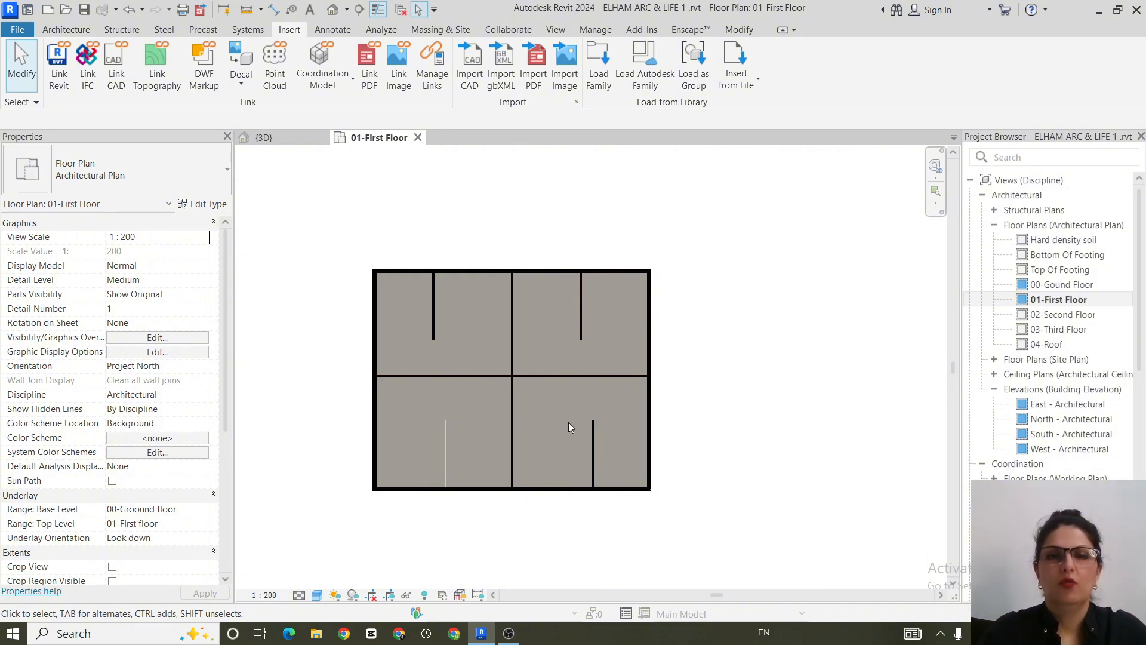
left_click(63, 30)
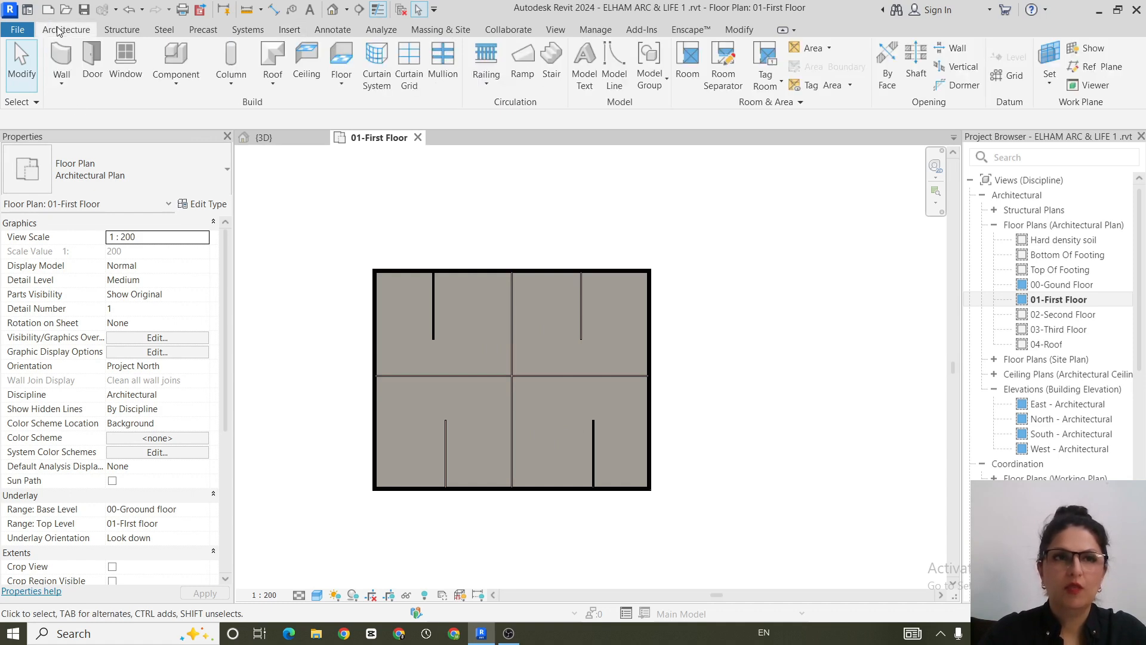
left_click(175, 81)
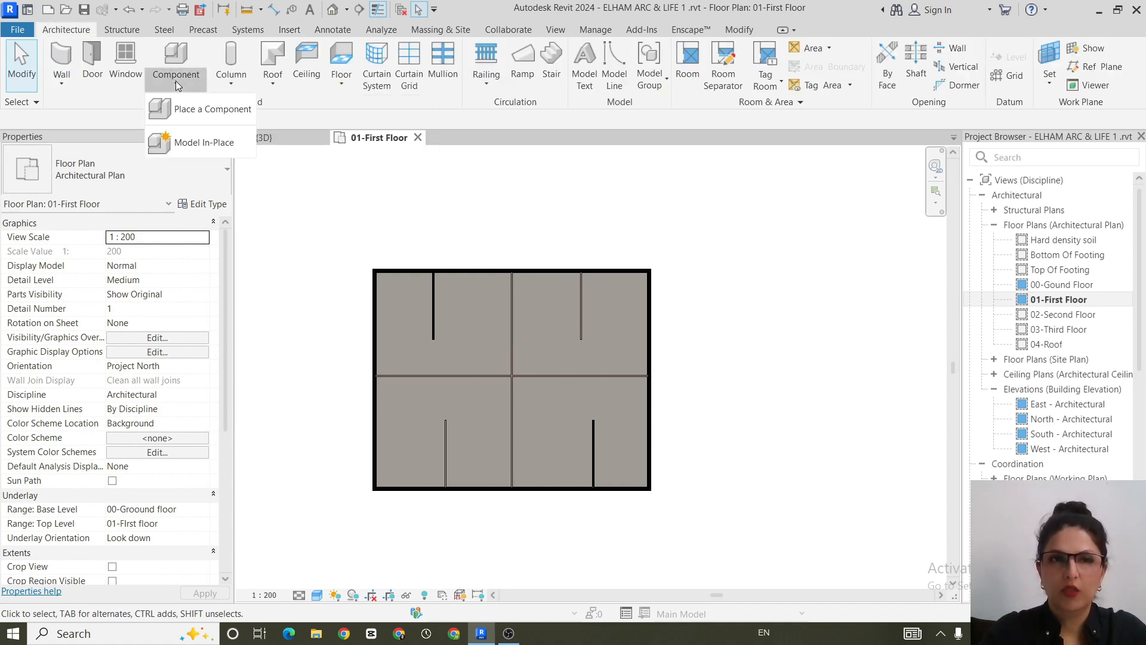
left_click(216, 108)
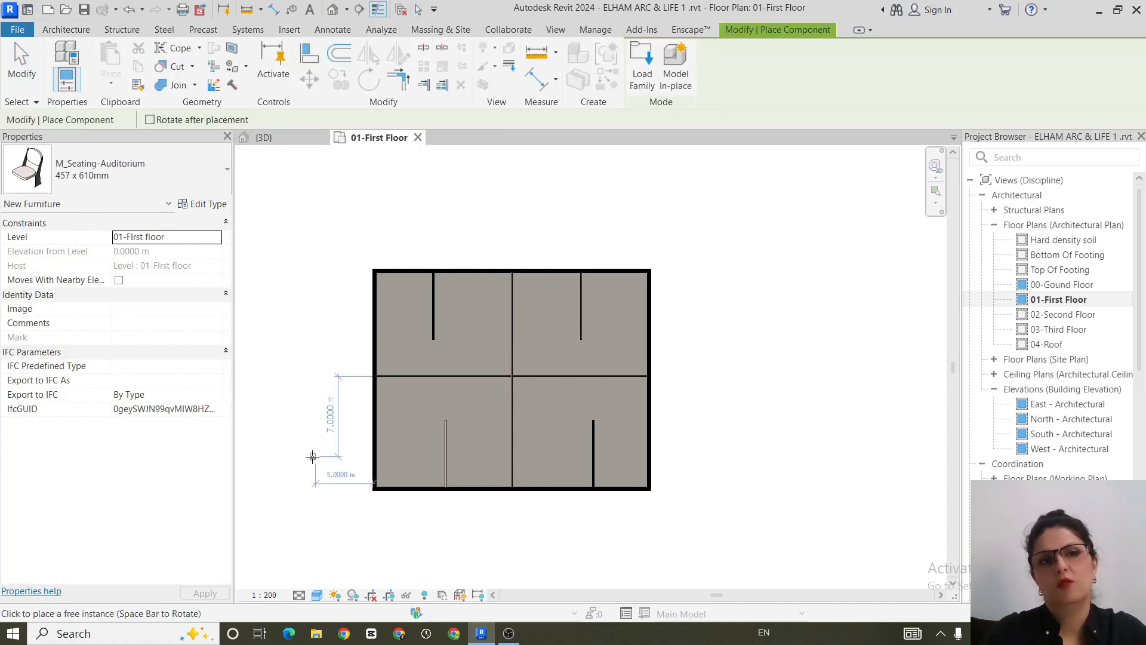
left_click(226, 172)
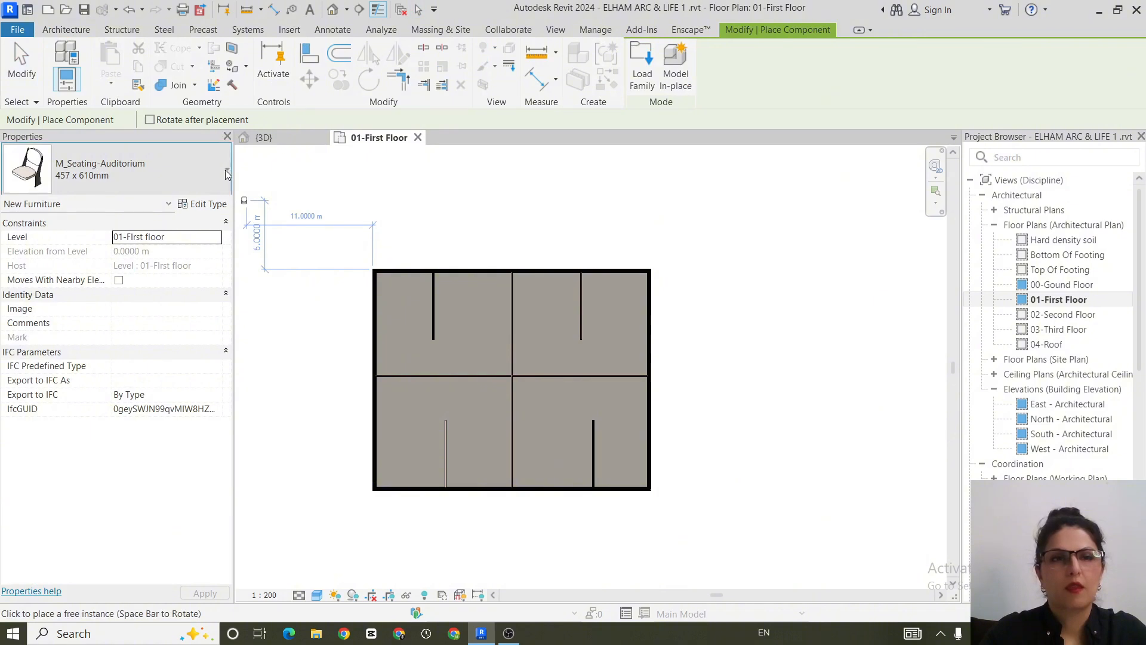
scroll(125, 265, "up", 15)
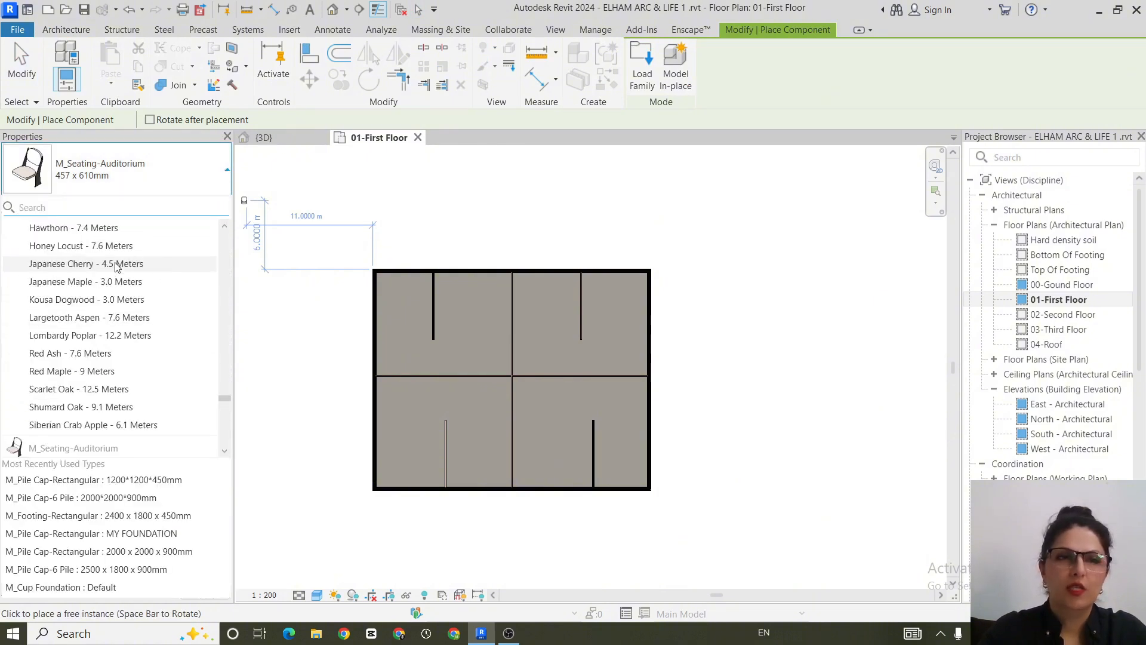
scroll(131, 292, "up", 15)
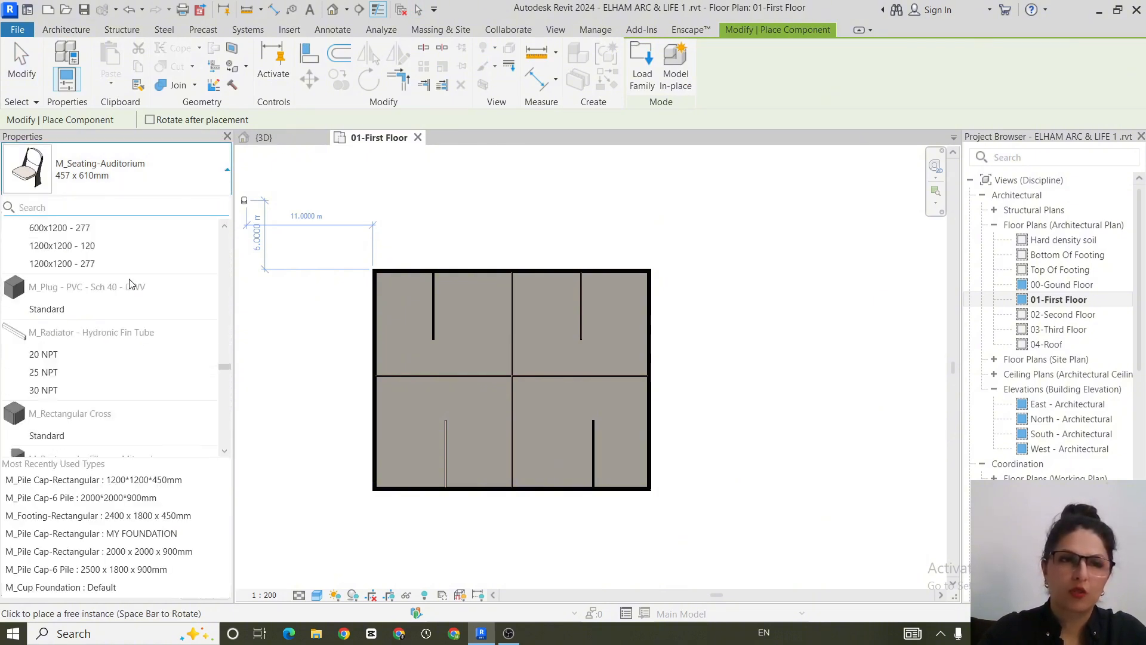
scroll(129, 257, "up", 4)
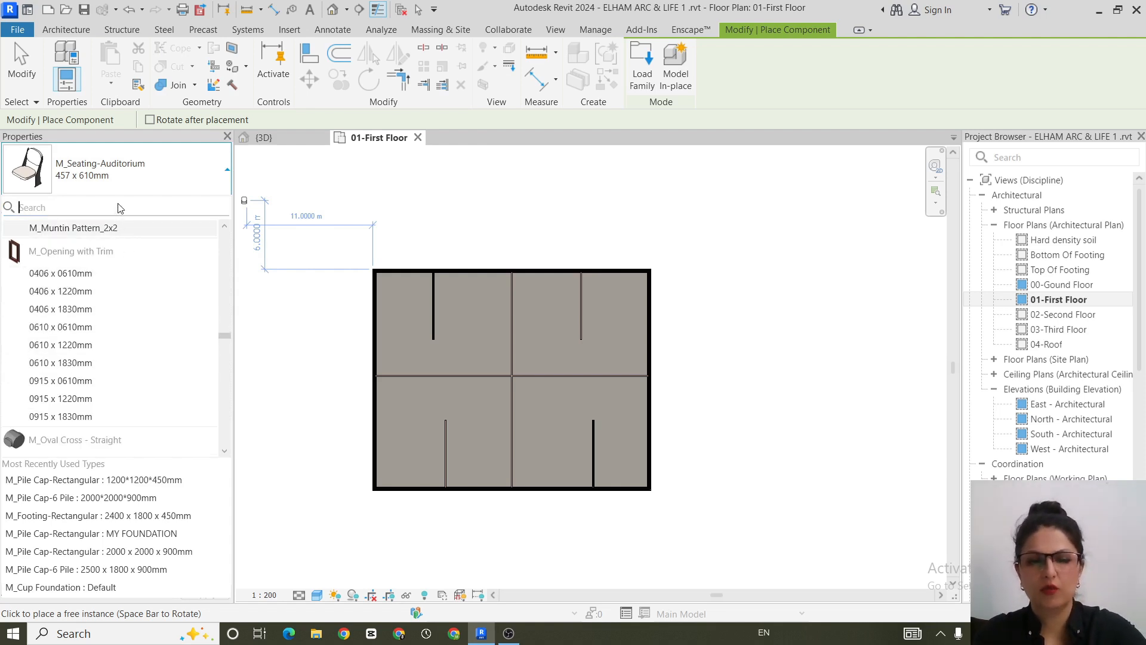
type("des")
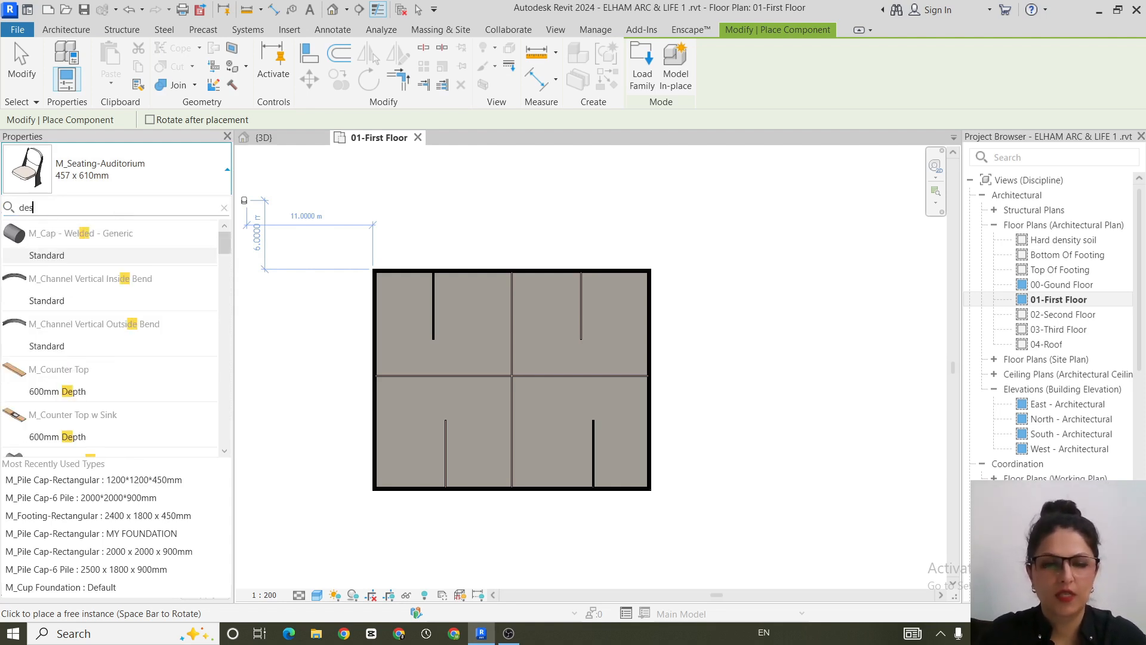
type("k")
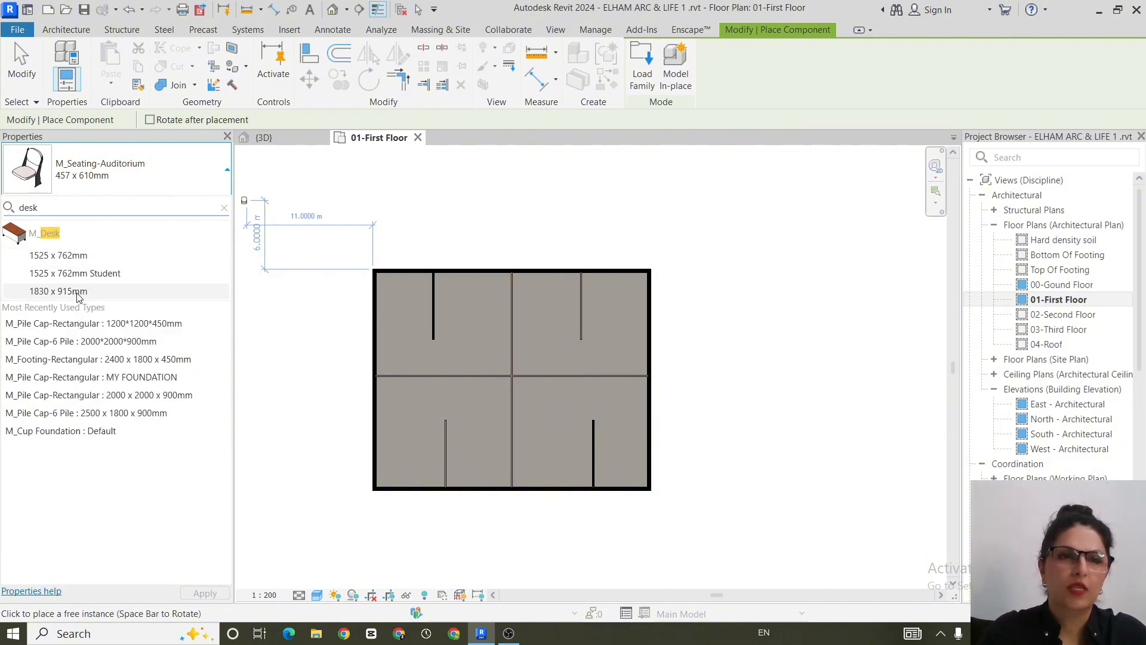
left_click(77, 292)
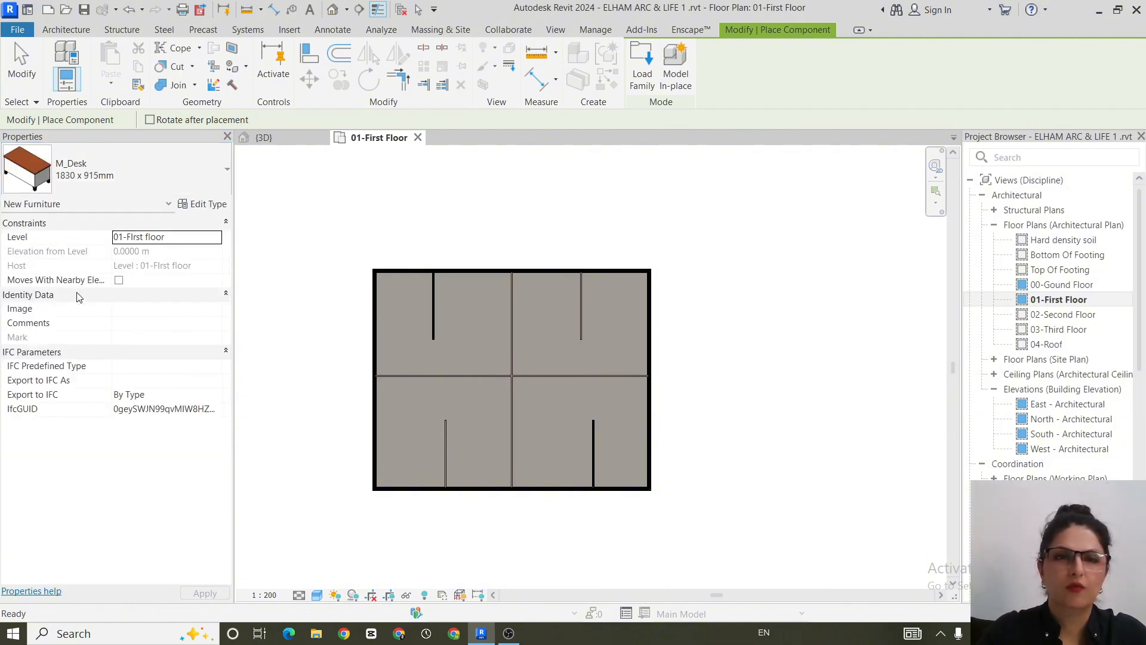
left_click(404, 284)
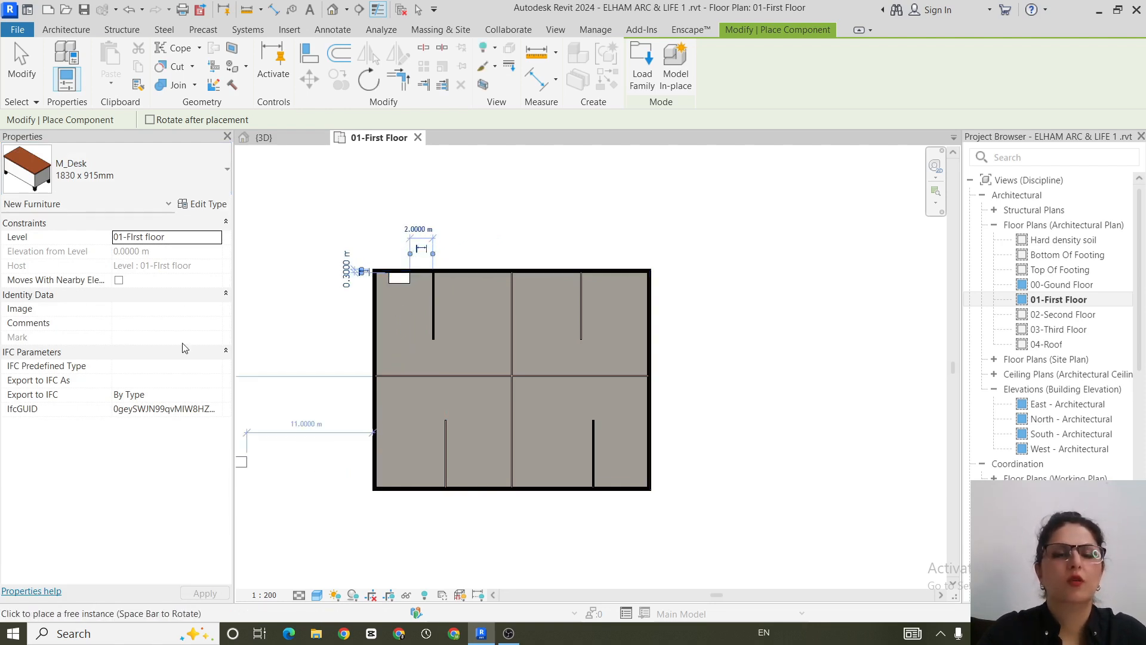
Place an M_Chair-Task (Arms) centred on the lower edge of the desk, facing it
left_click(228, 173)
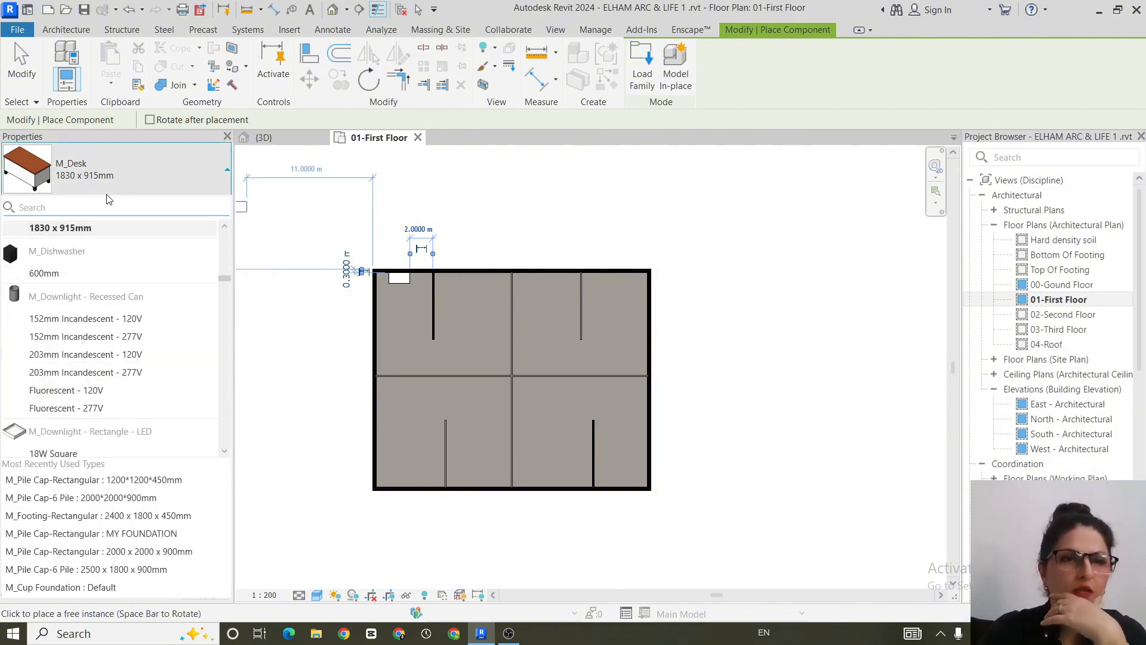
left_click(95, 228)
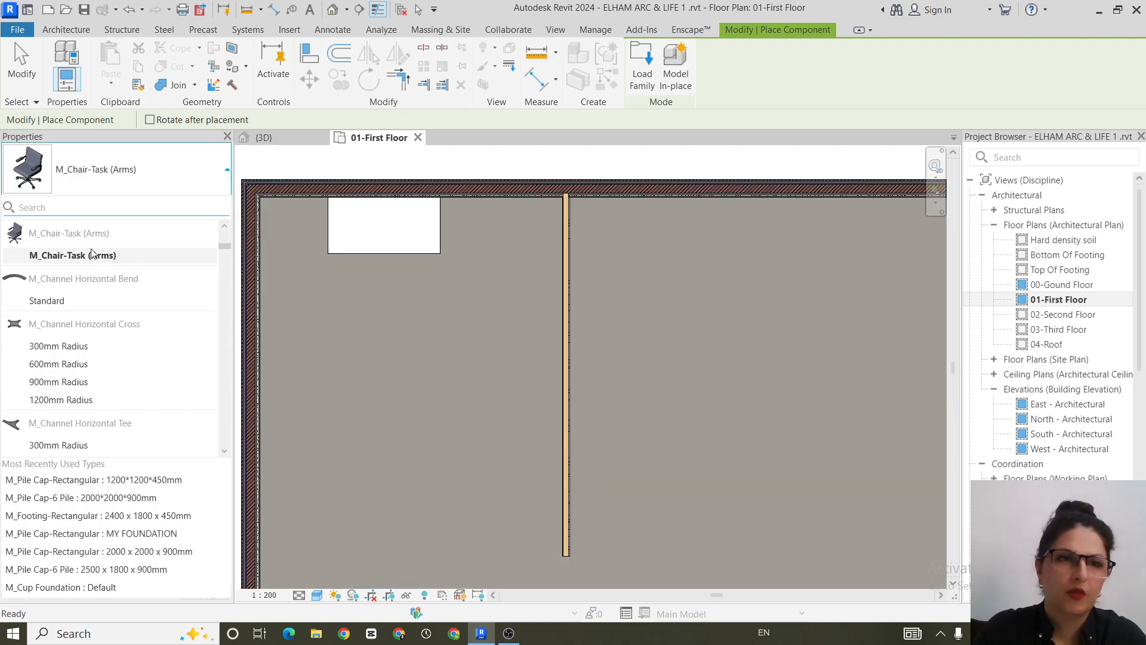
left_click(75, 256)
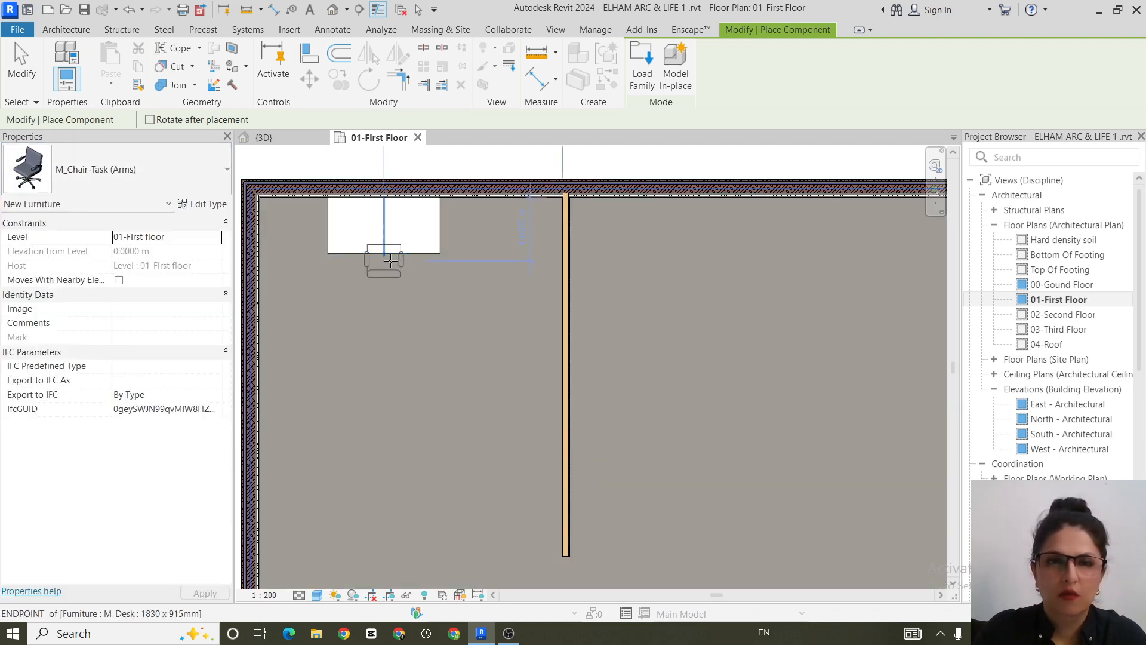
left_click(390, 261)
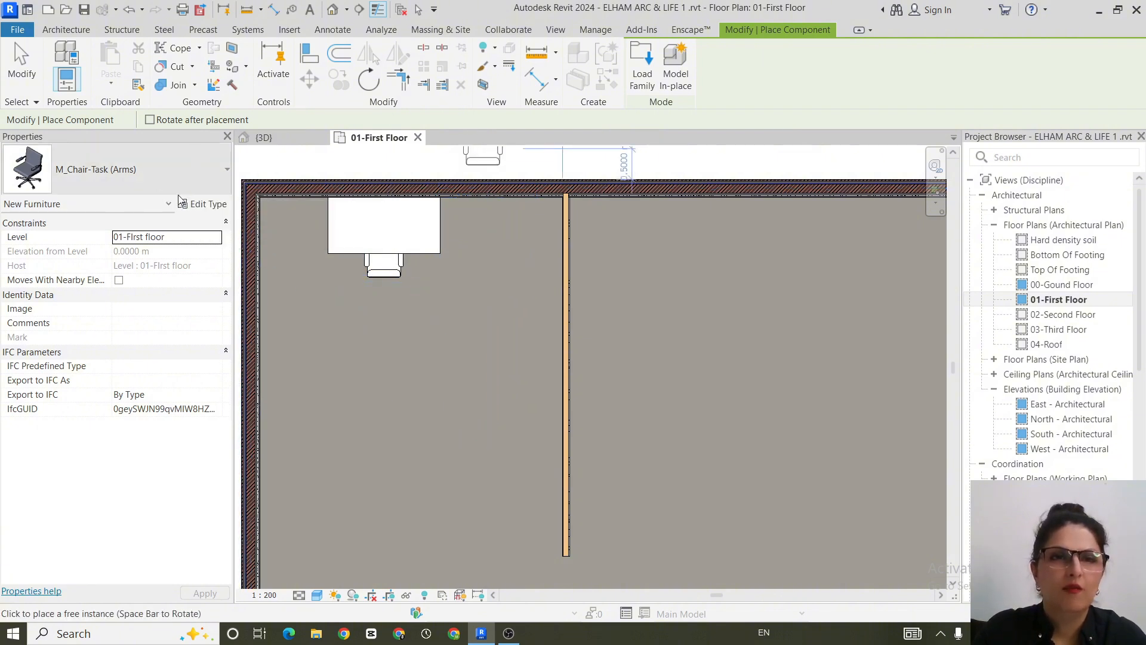
Place an M_Table-Dining Round.0001 of type 0915mm Diameter below the desk, about 3.7 m from the partition wall
left_click(220, 169)
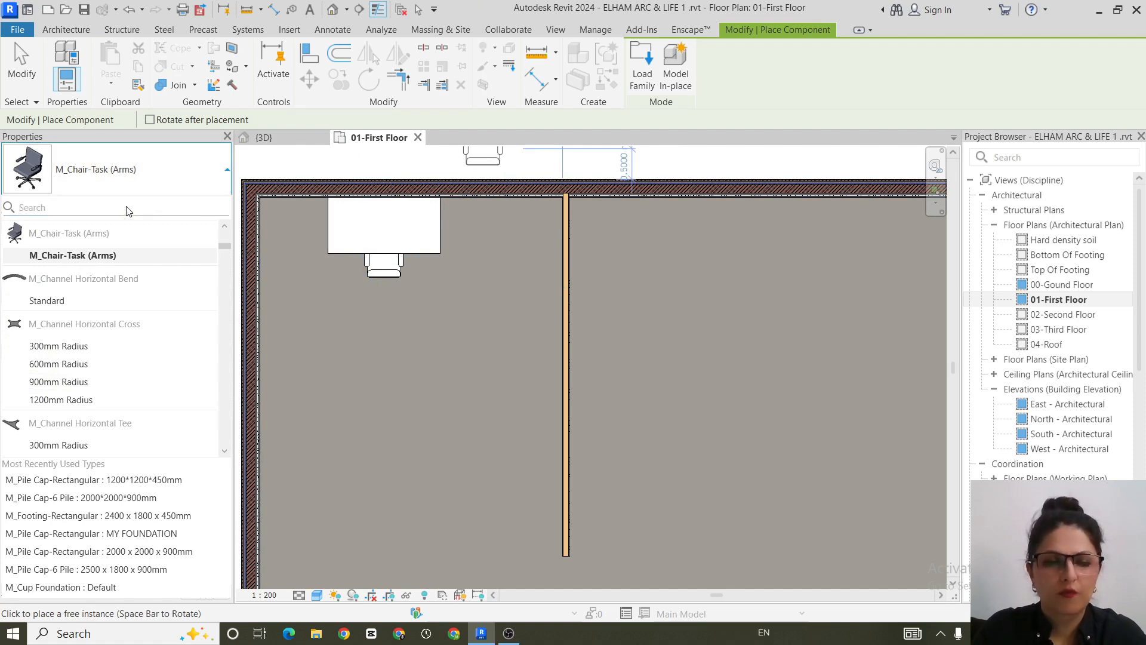
type("tab")
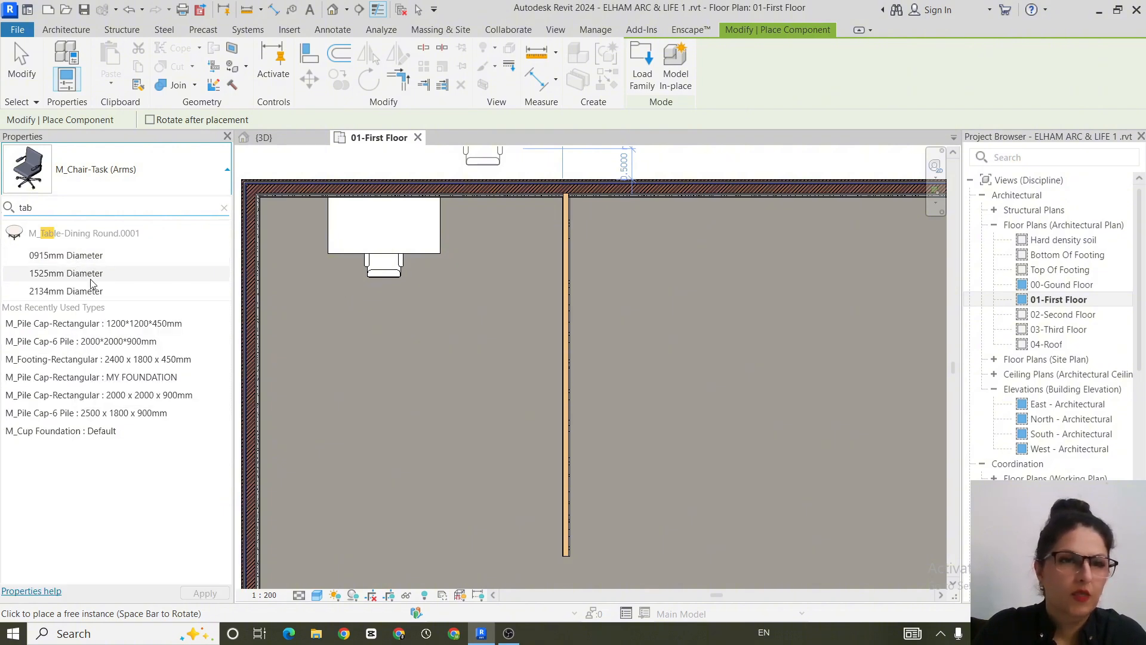
left_click(89, 258)
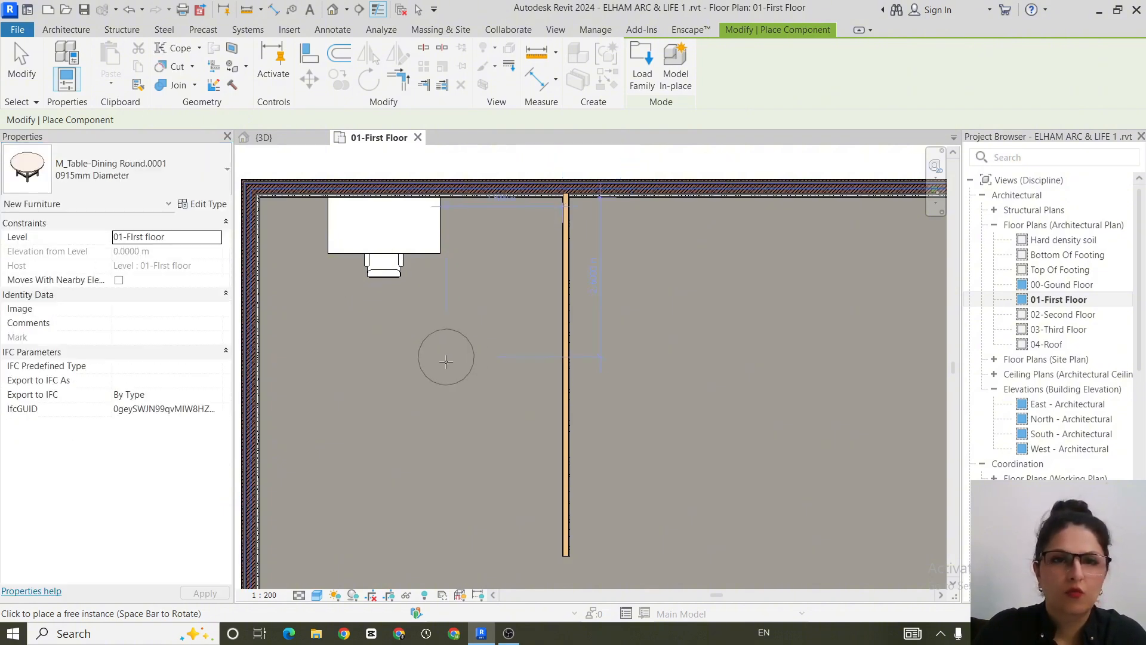
left_click(334, 366)
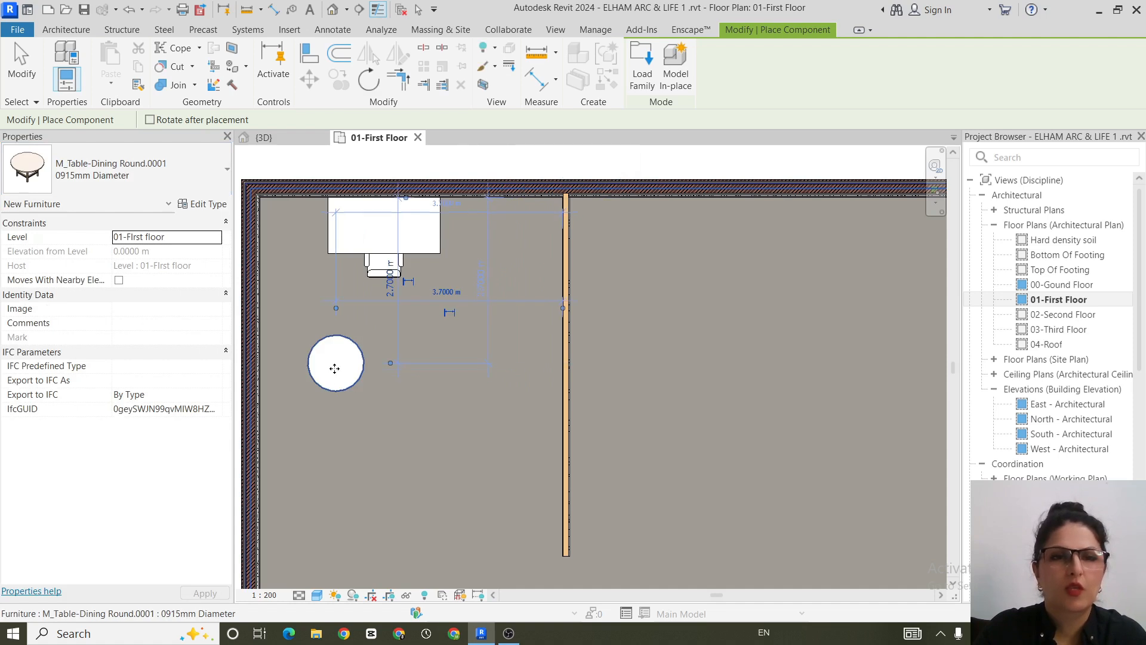
Place an M_Seating-Auditorium 457 x 610mm chair at the lower left of the round table, rotated to face right
left_click(119, 170)
type("sea")
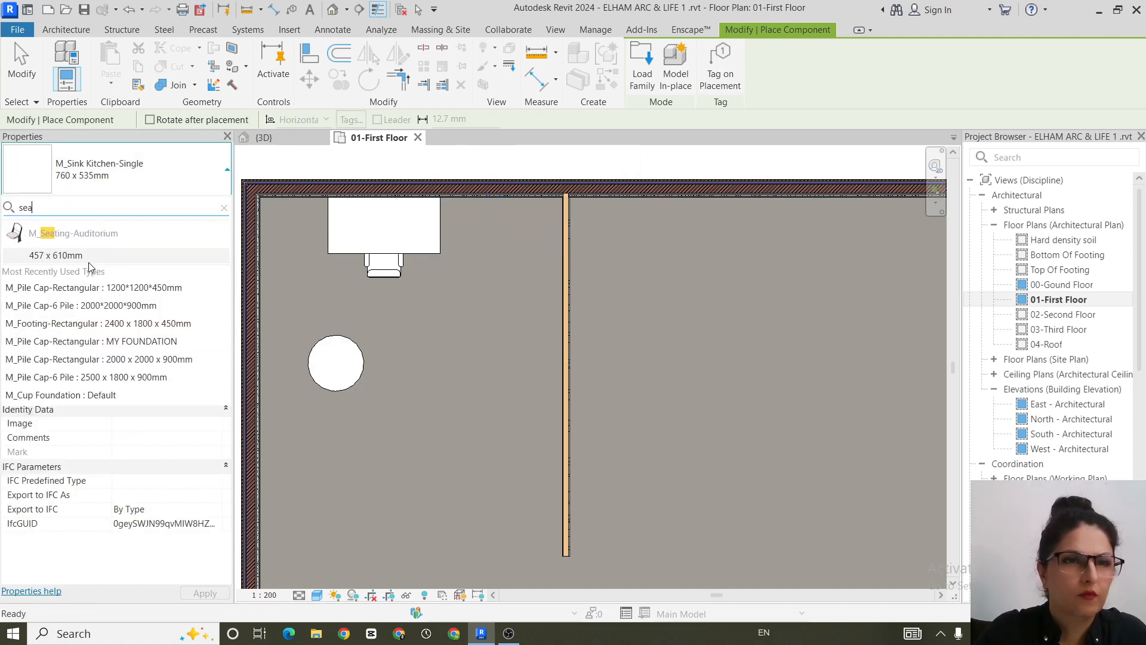
left_click(18, 242)
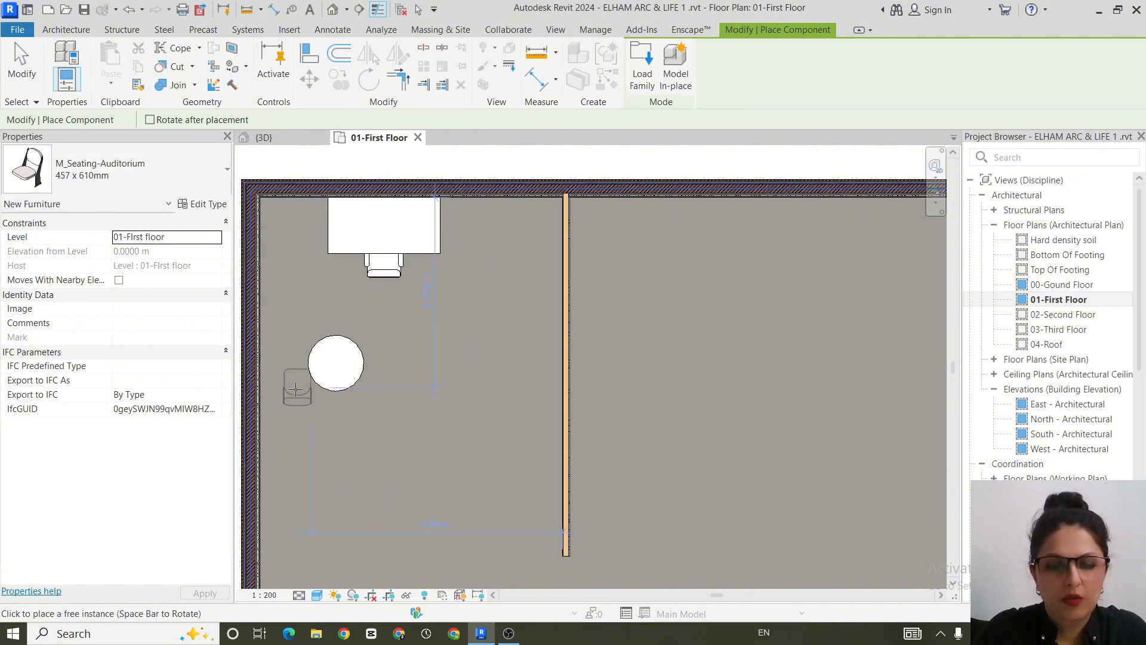
key("space")
key("space")
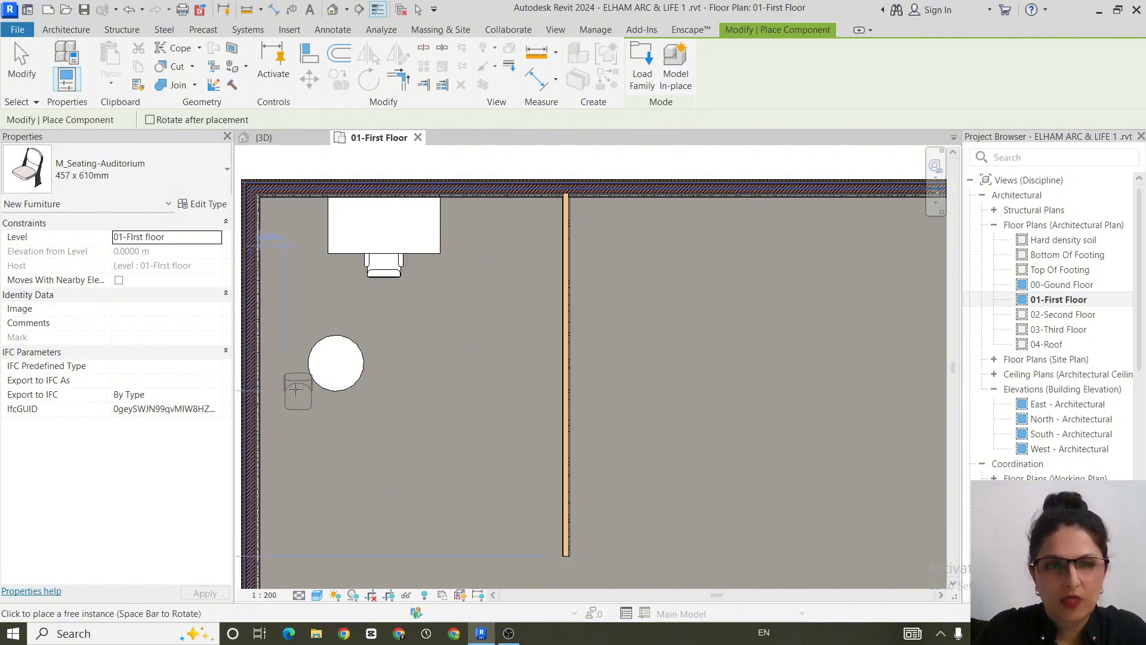
key("space")
key("space")
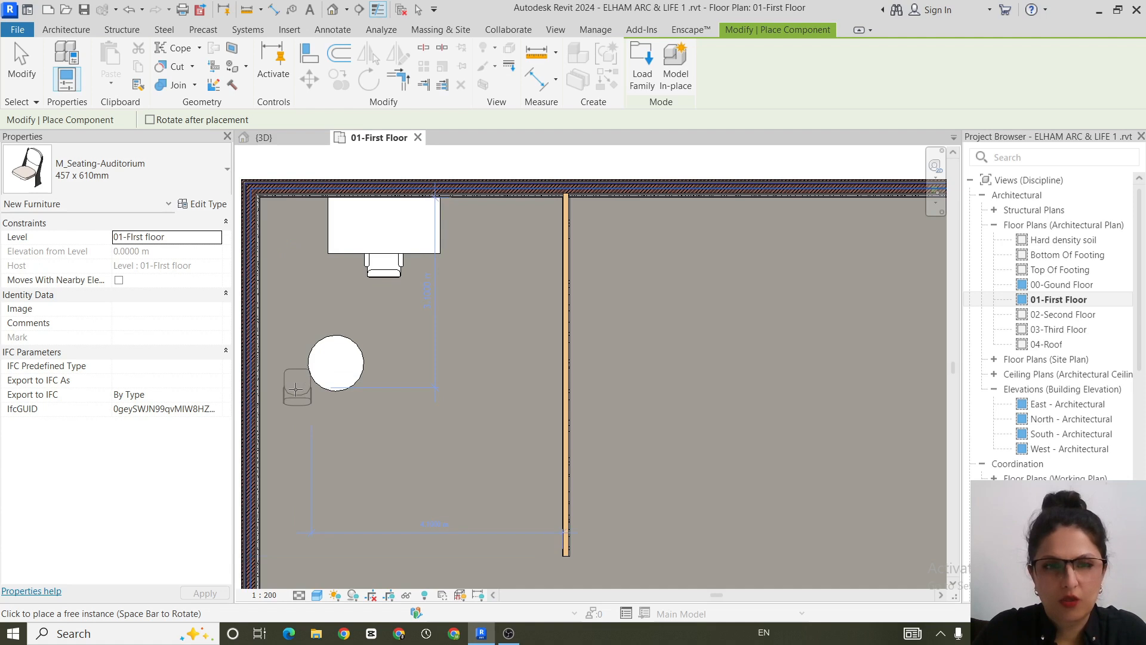
key("space")
key("space")
key("space")
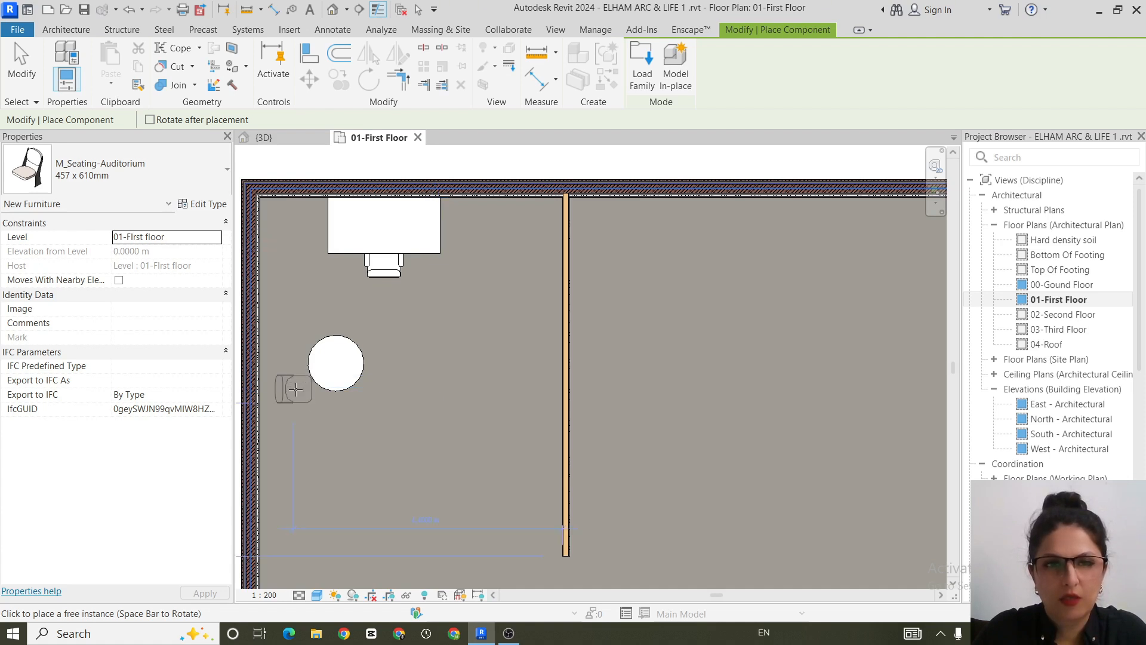
left_click(295, 390)
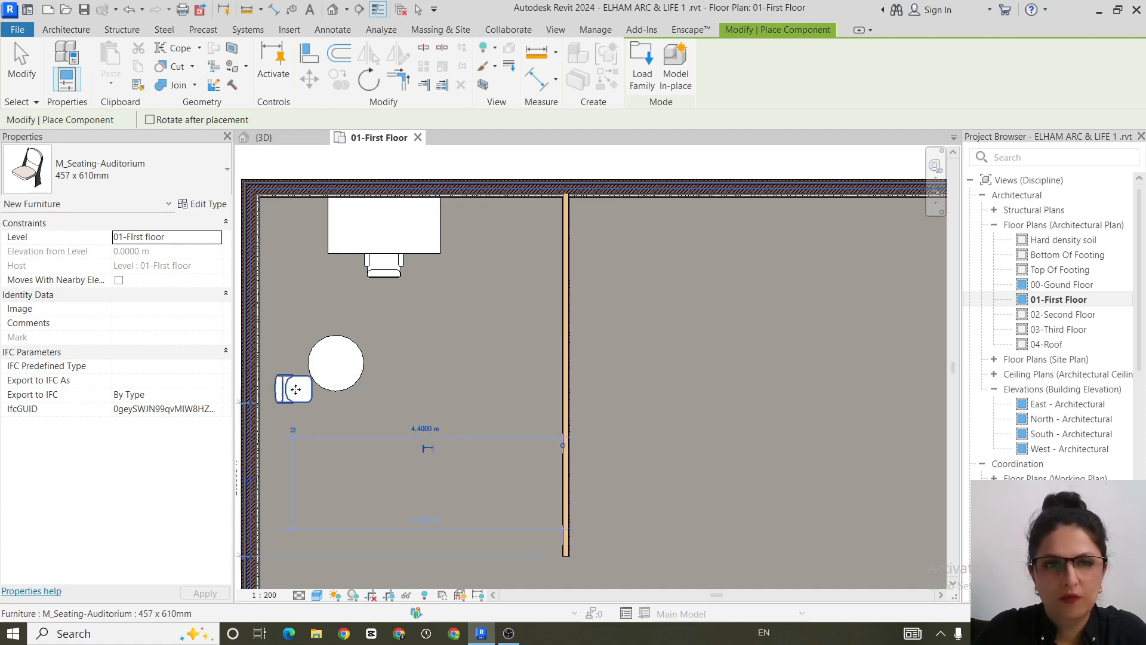
Place a second M_Seating-Auditorium chair on the right side of the round table, rotated to face left, and finish placing components
key("space")
left_click(384, 353)
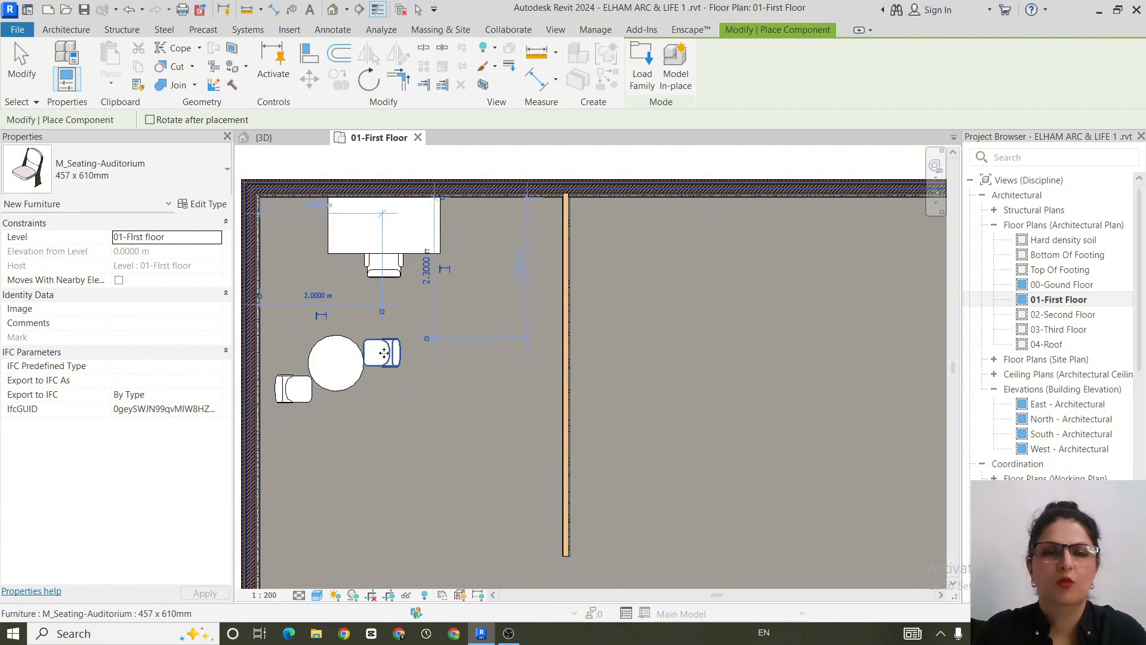
key("Escape")
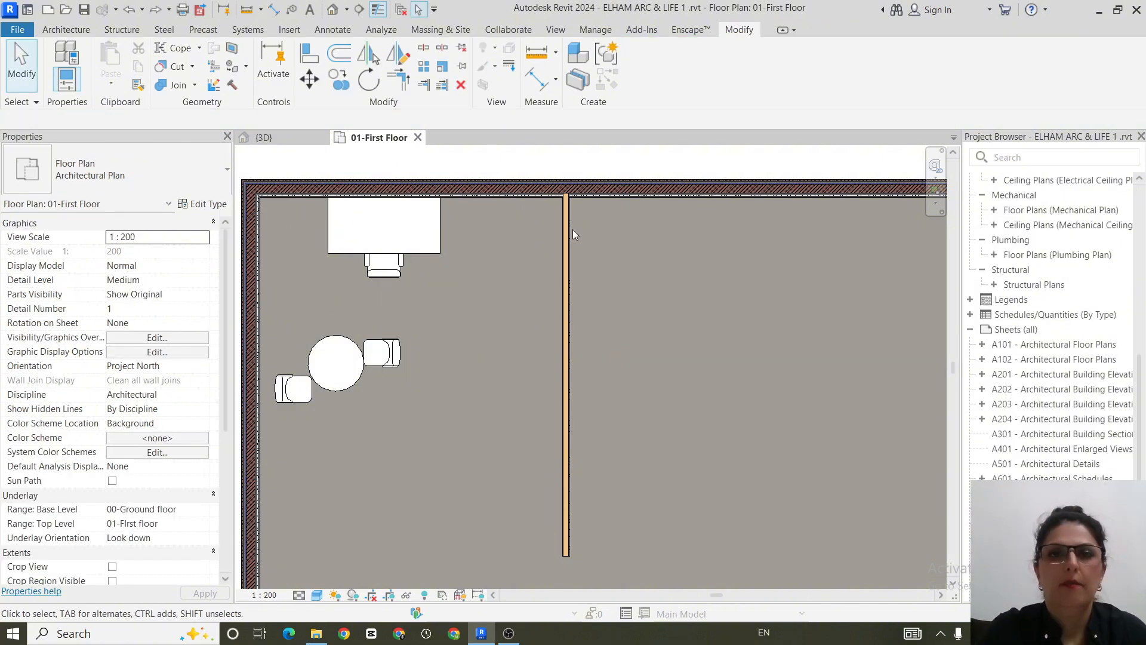
Rotate the auditorium chair right of the round table slightly counterclockwise so it faces the table's centre
left_click(388, 365)
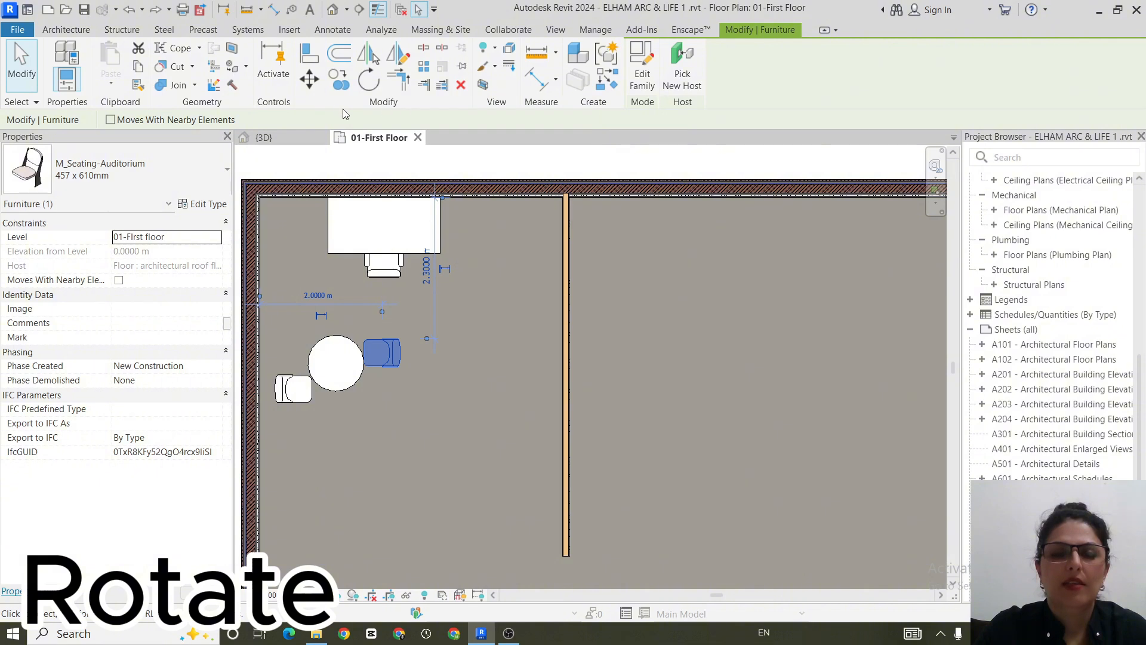
left_click(369, 83)
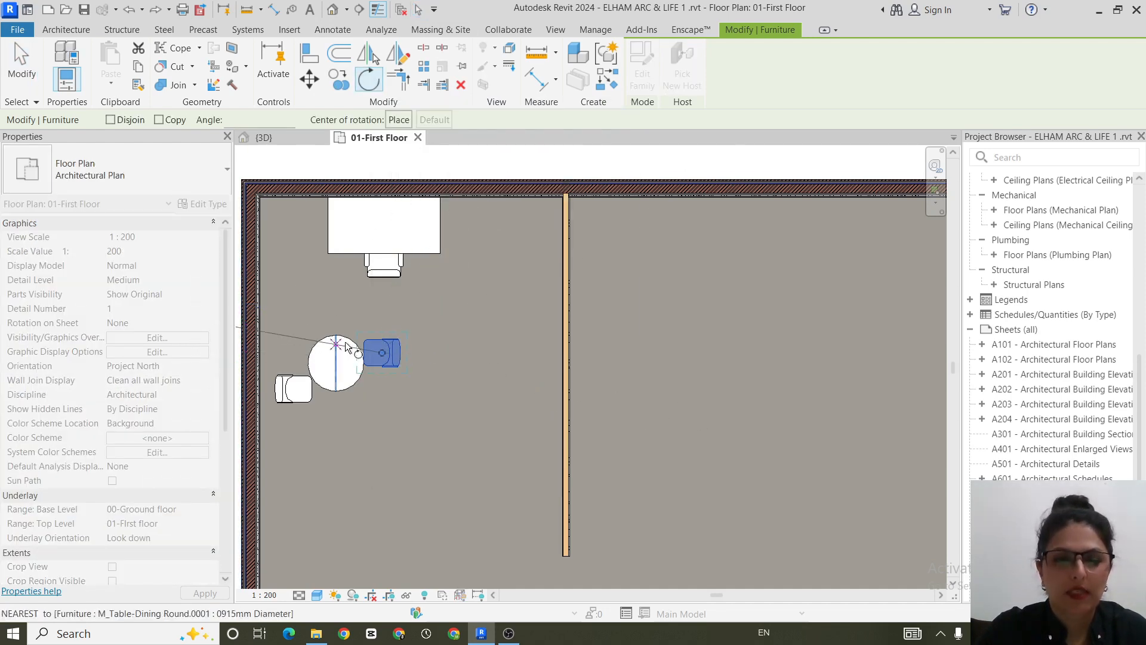
left_click(300, 355)
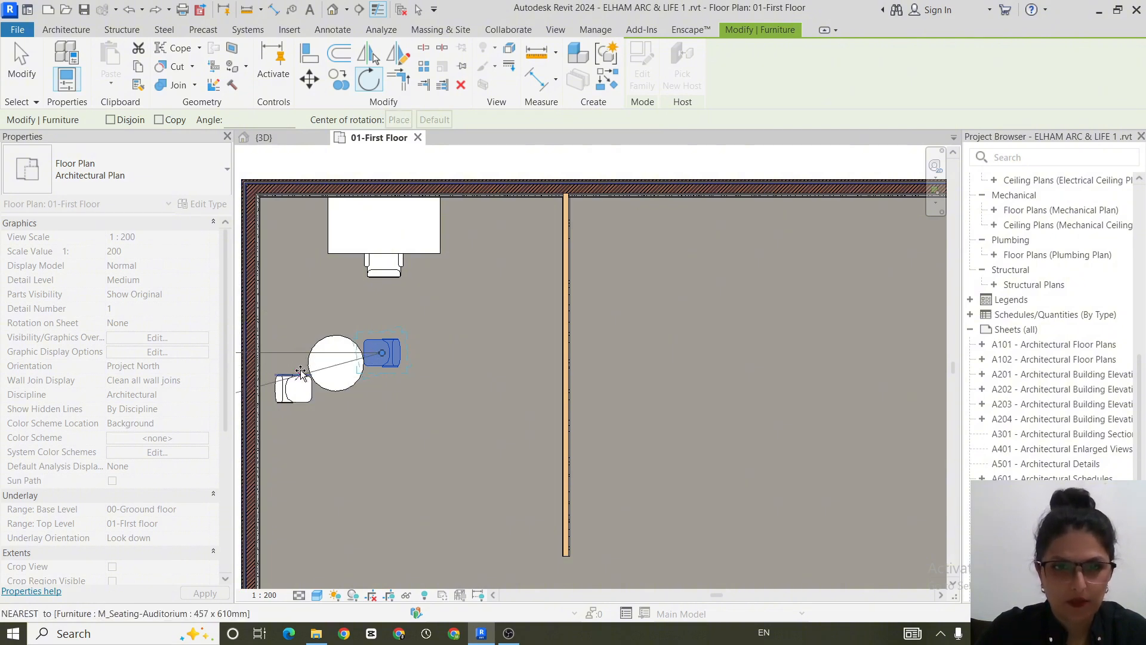
left_click(301, 373)
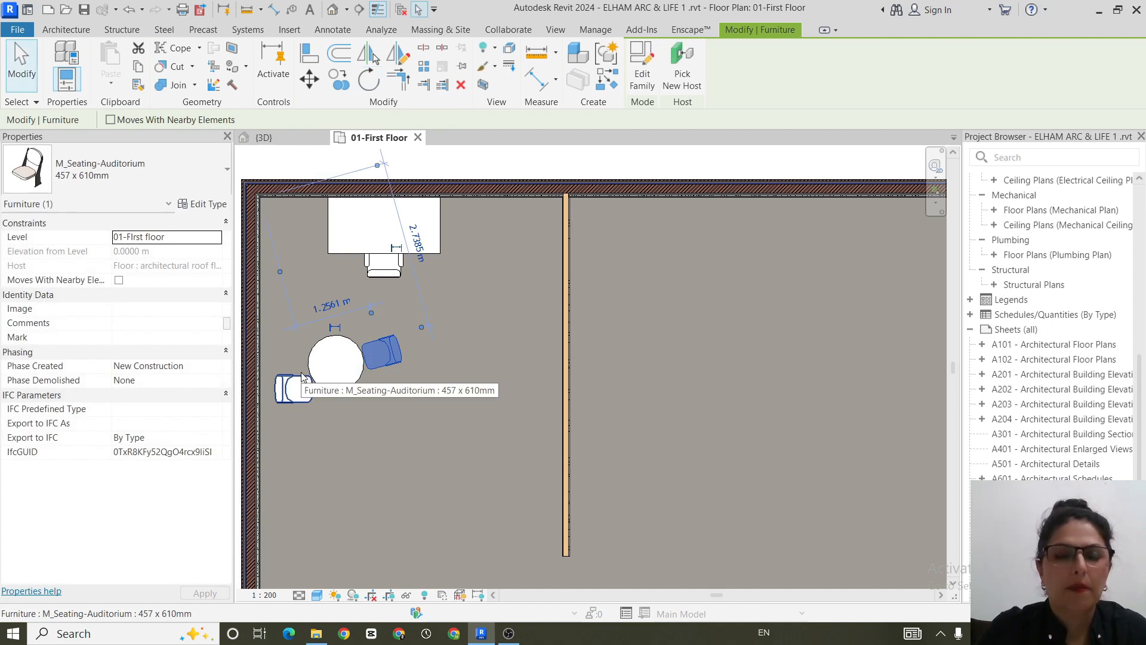
Rotate the auditorium chair at the lower left of the round table by 30 degrees towards the table
left_click(296, 399)
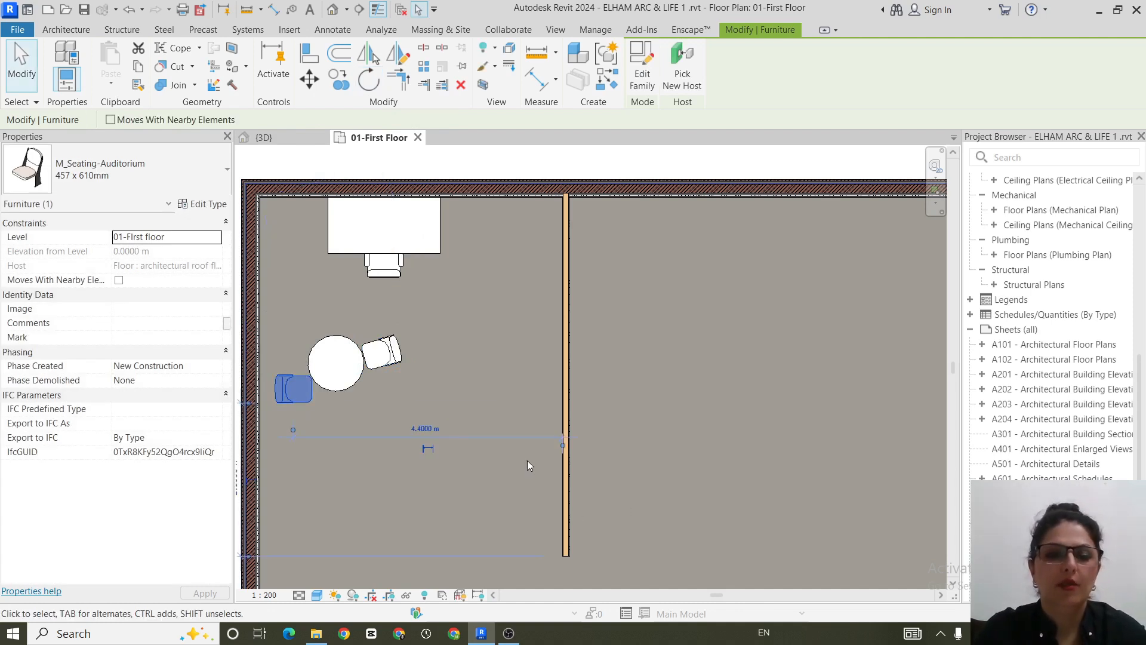
left_click(437, 415)
left_click(299, 393)
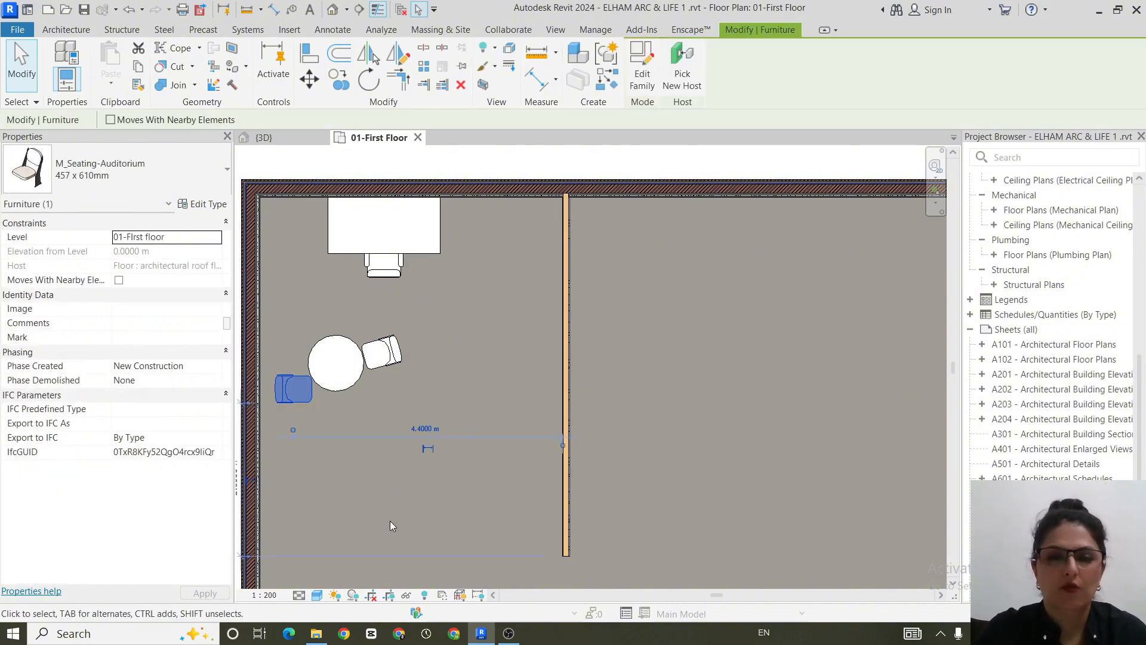
key("r")
key("o")
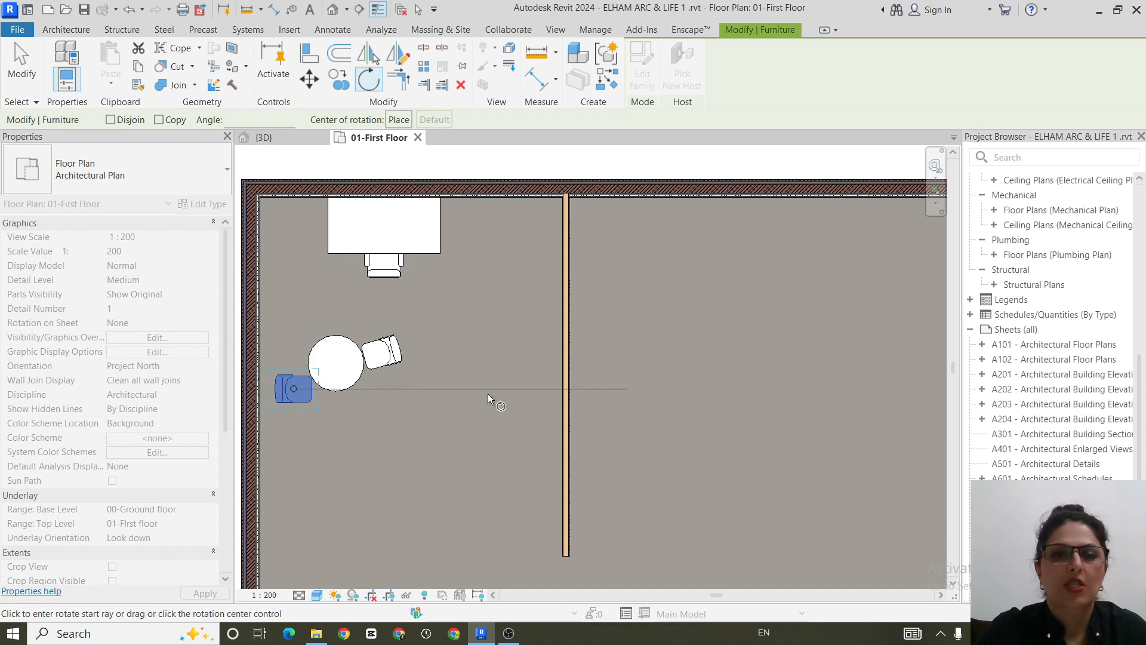
left_click(553, 397)
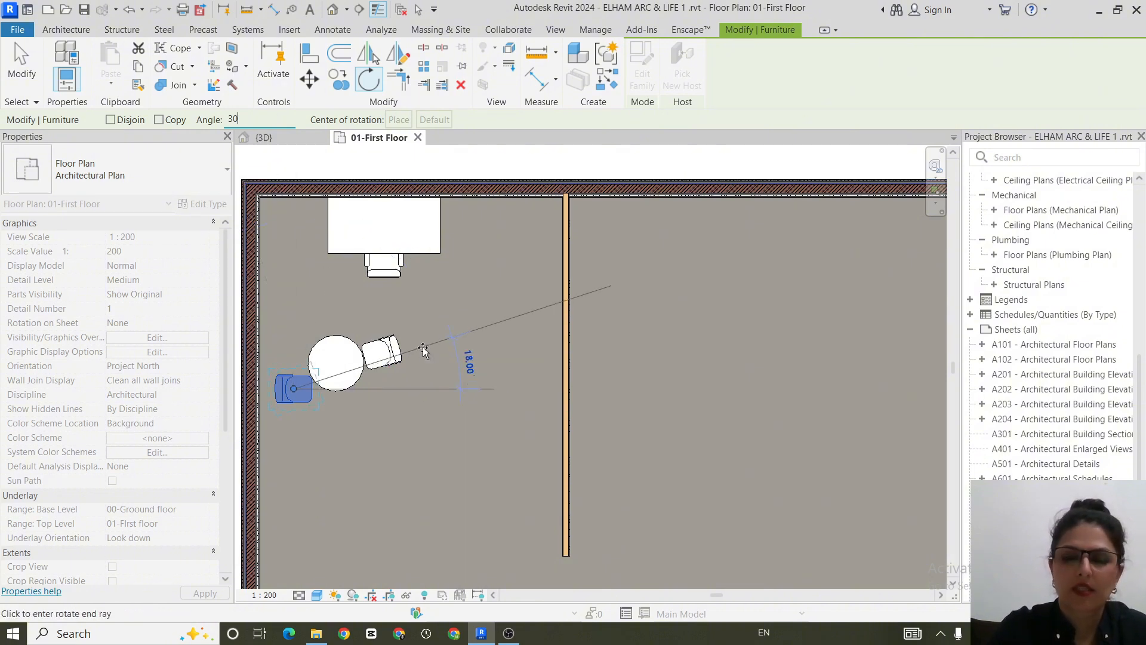
type("30")
key("Return")
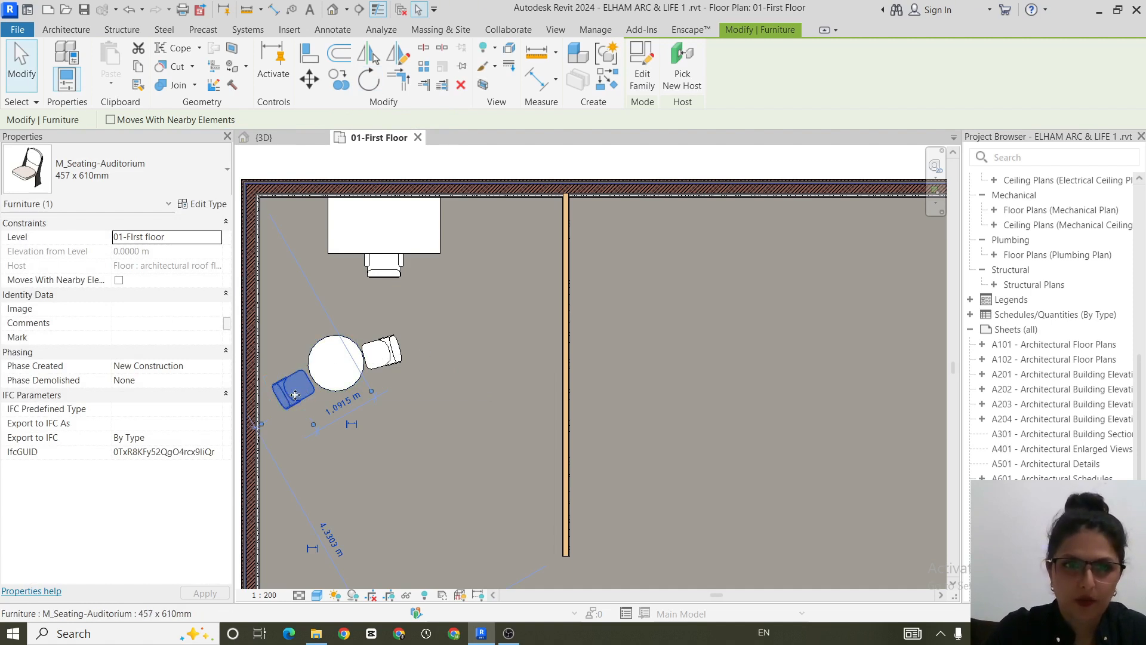
Move both auditorium chairs inward so their seats tuck under opposite sides of the round table
left_click_drag(291, 397, 323, 374)
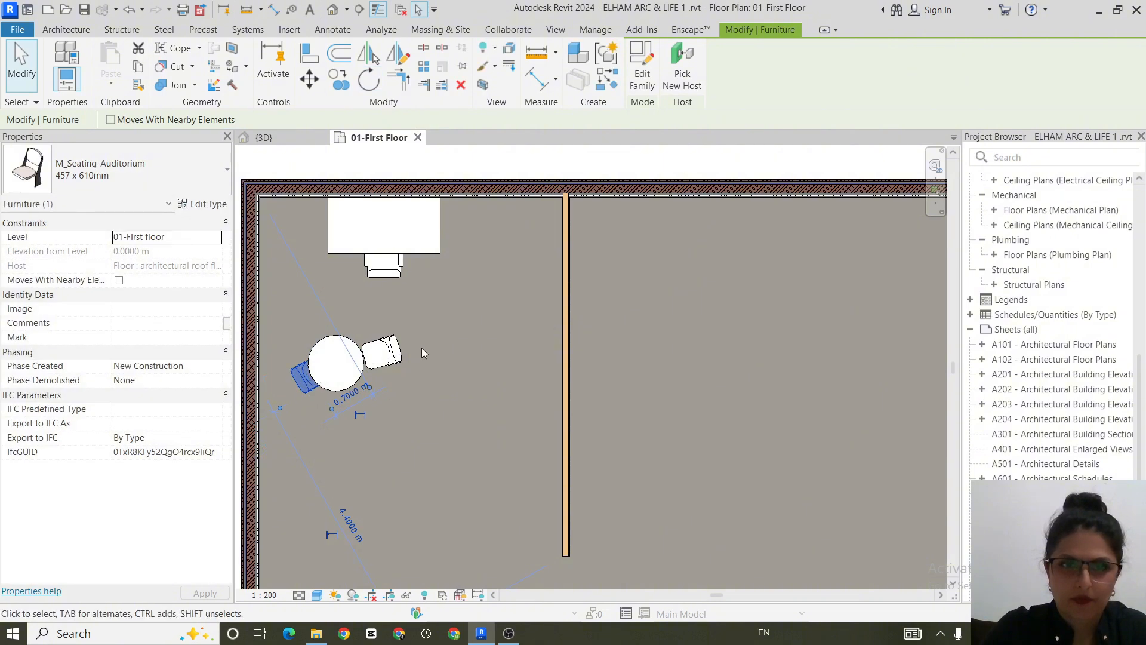
left_click(390, 346)
left_click_drag(378, 348, 354, 341)
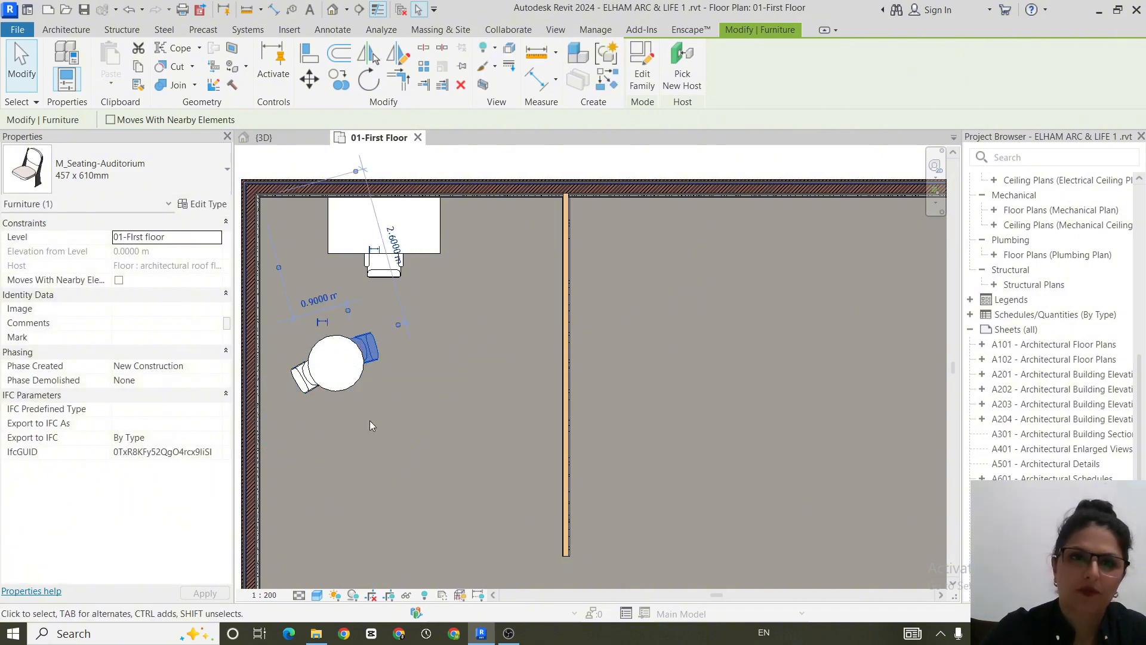
left_click(462, 416)
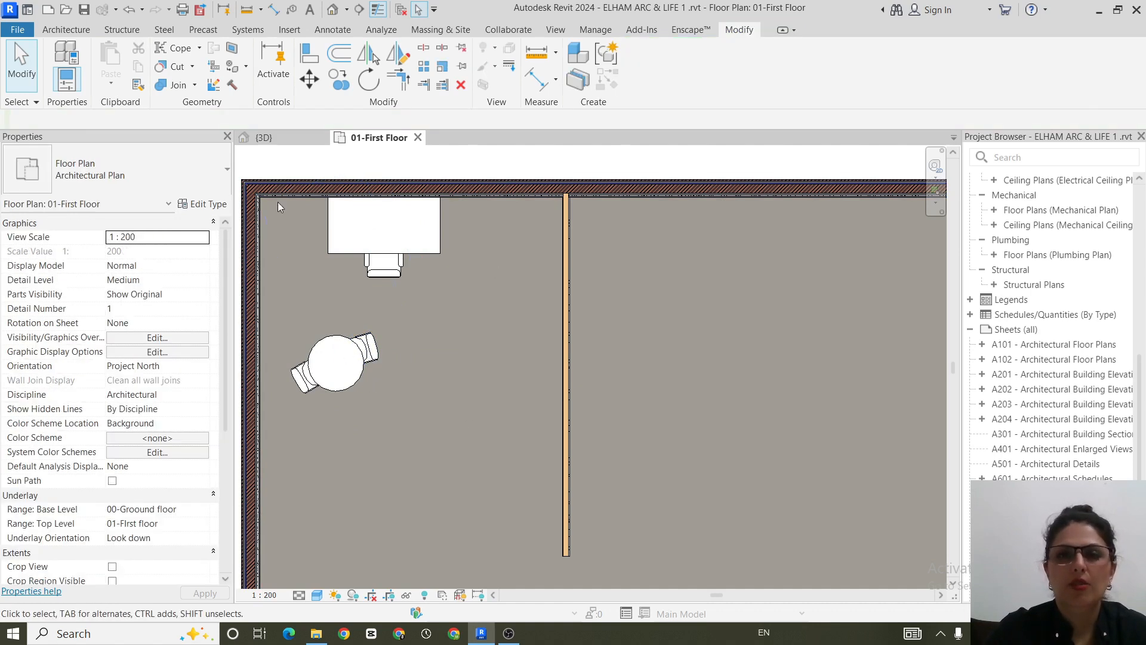
Group the desk, task chair, round table and both auditorium chairs as a model group named office set
left_click(389, 262)
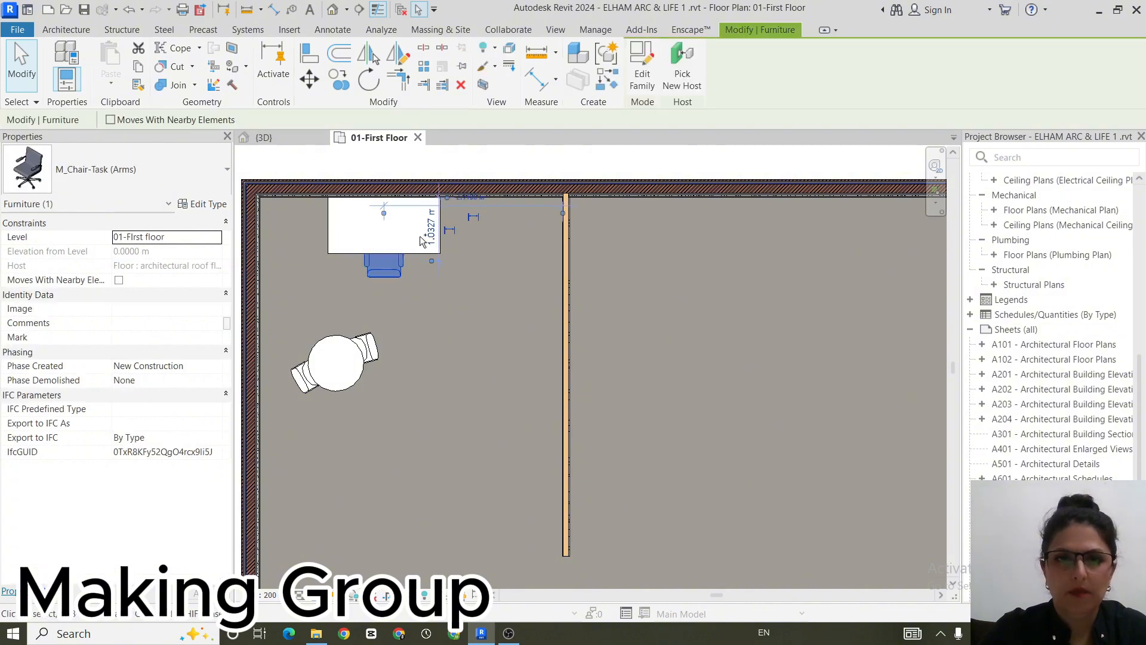
left_click(408, 229, "ctrl")
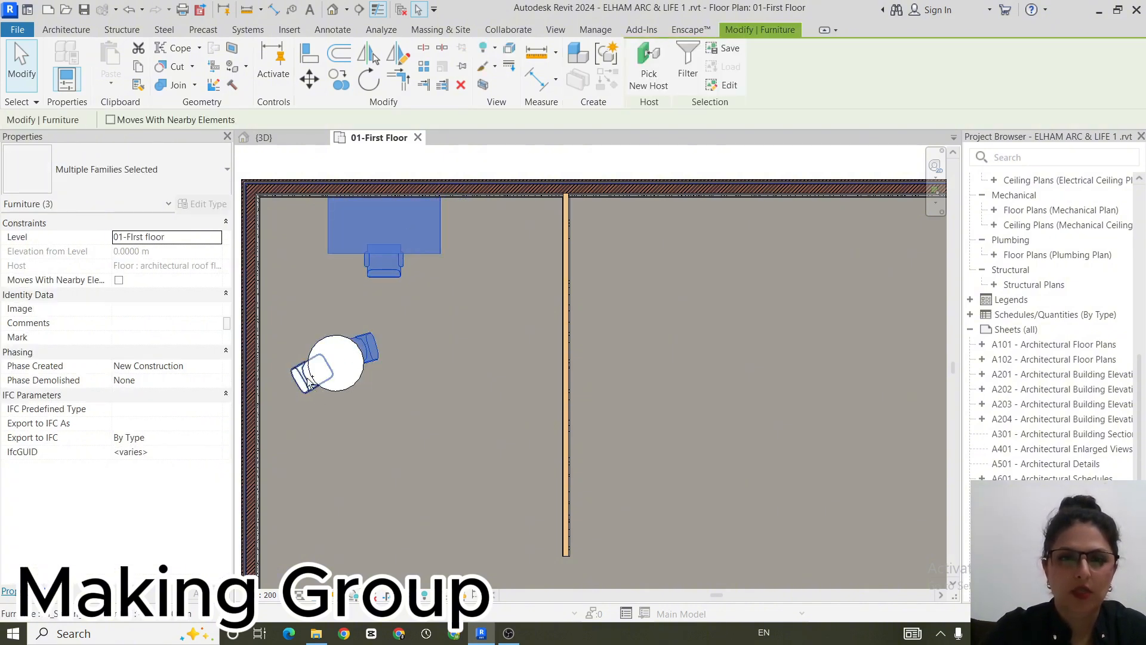
left_click(329, 342, "ctrl")
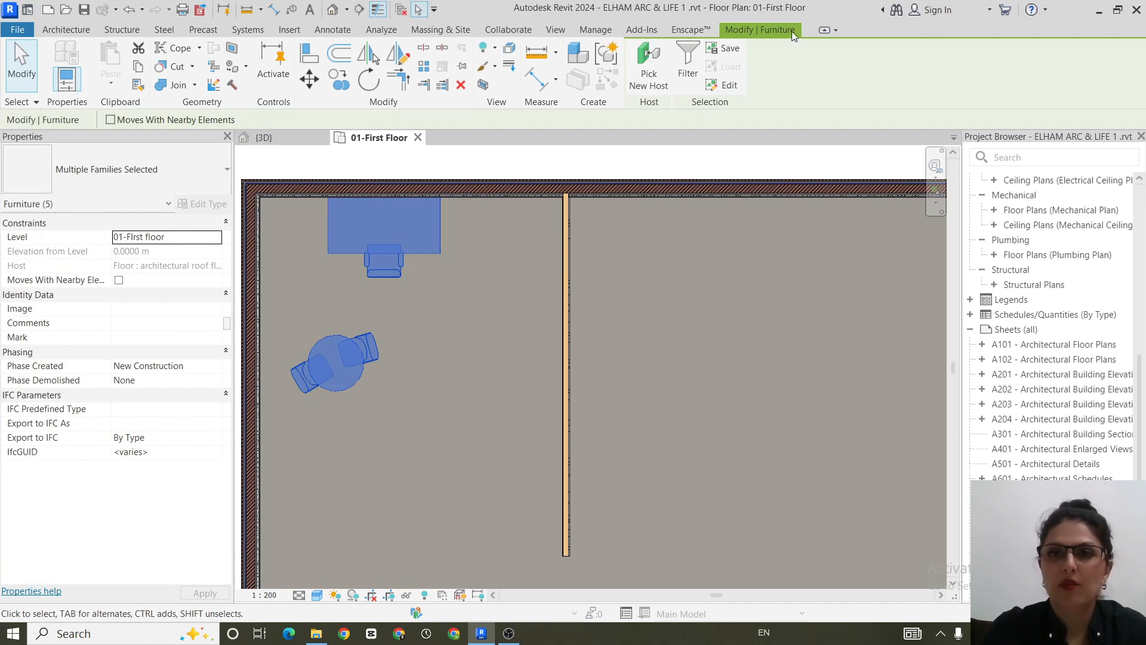
left_click(612, 55)
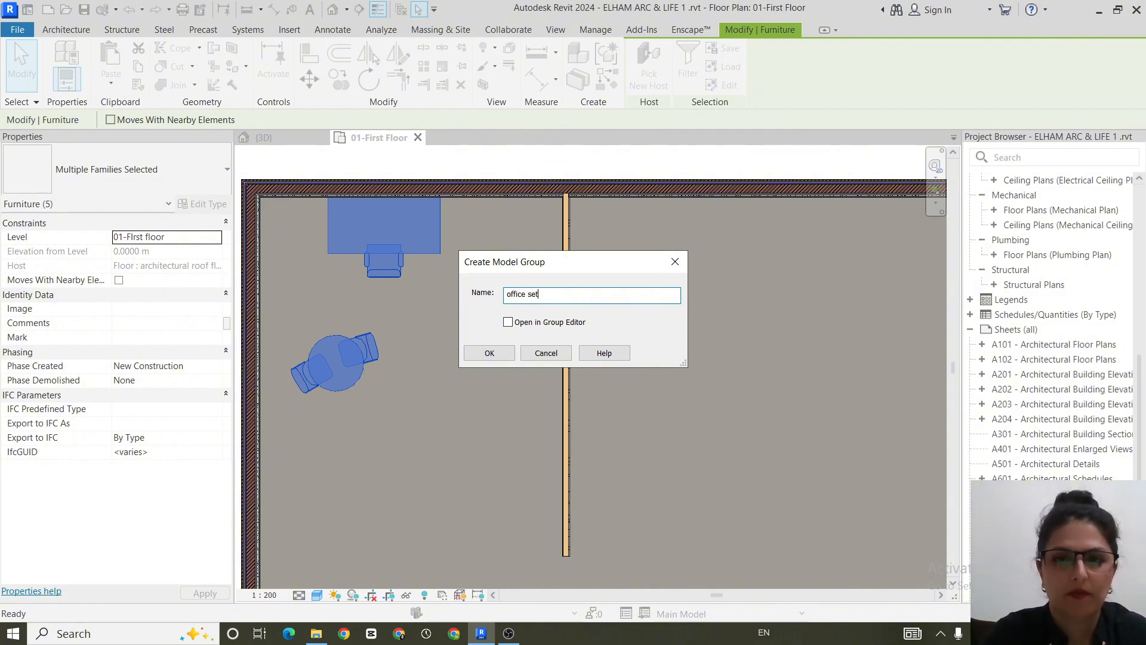
left_click(490, 353)
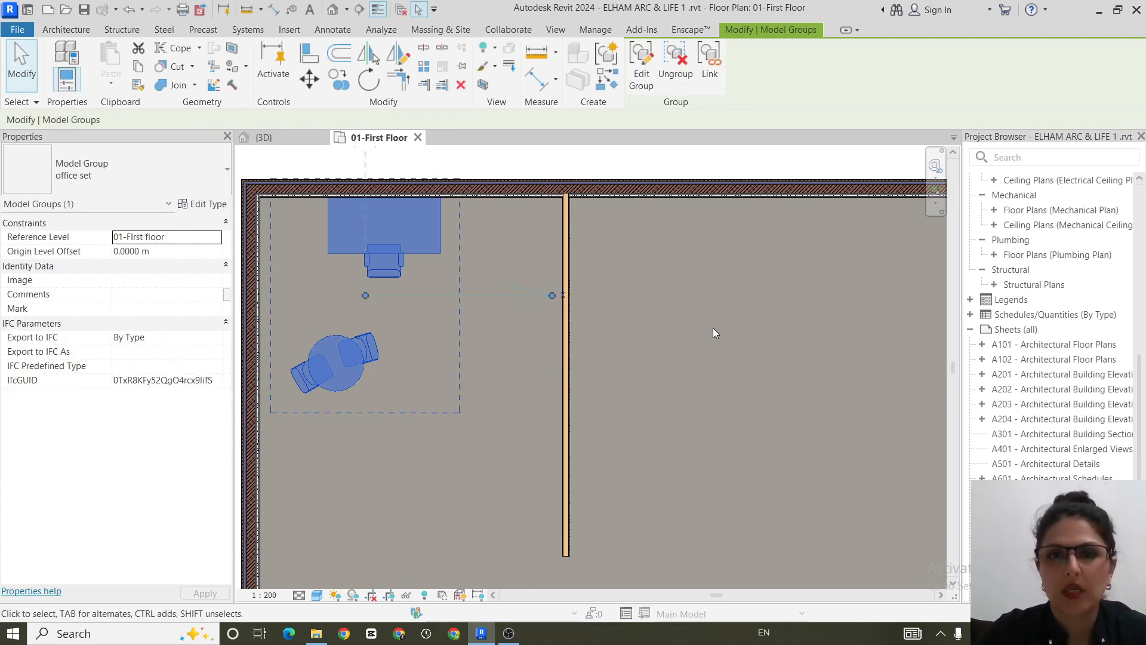
Copy the office set group from the exterior wall corner into the three other bays along the upper wall, using multiple copies
scroll(713, 328, "down", 3)
scroll(718, 366, "down", 2)
middle_click_drag(730, 371, 554, 371)
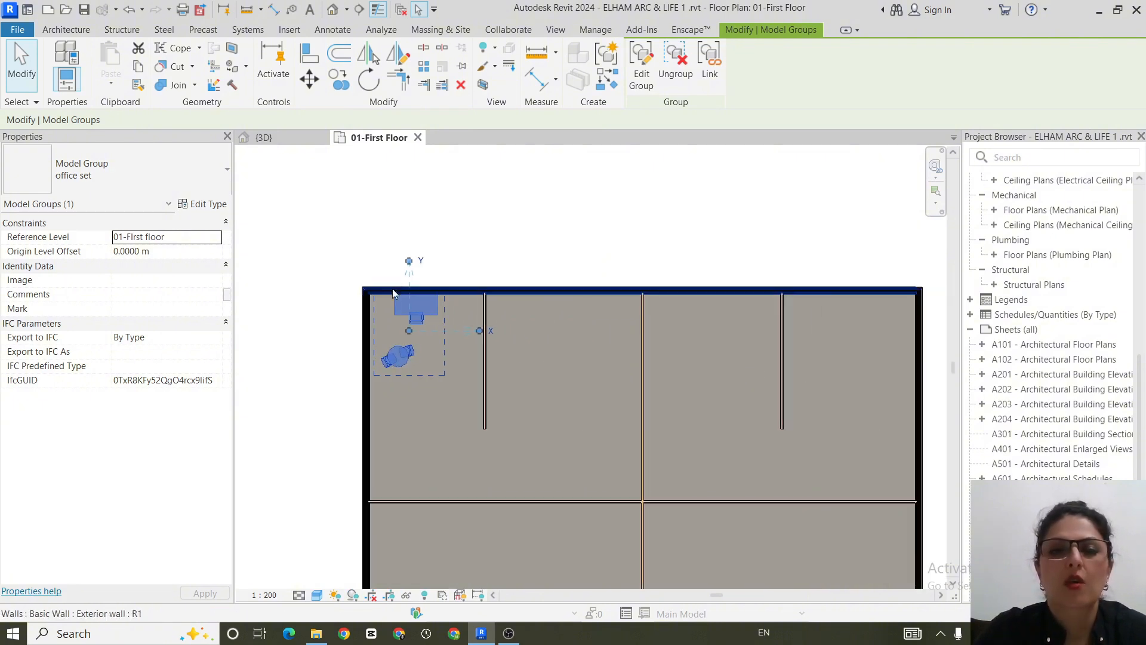
left_click(485, 247)
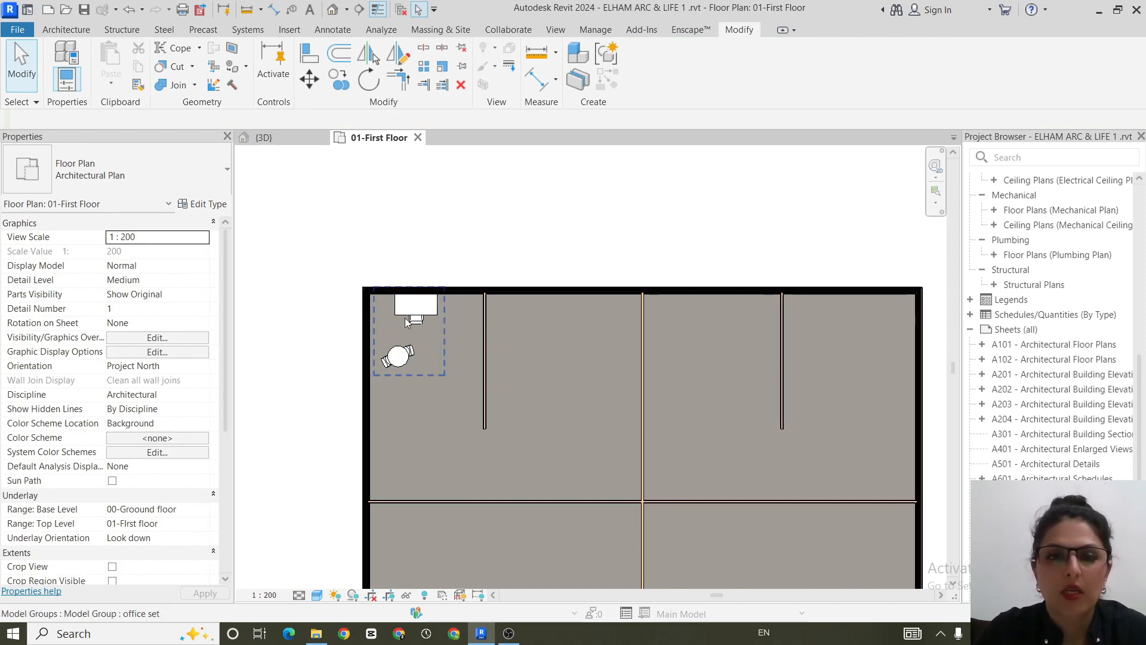
left_click(428, 329)
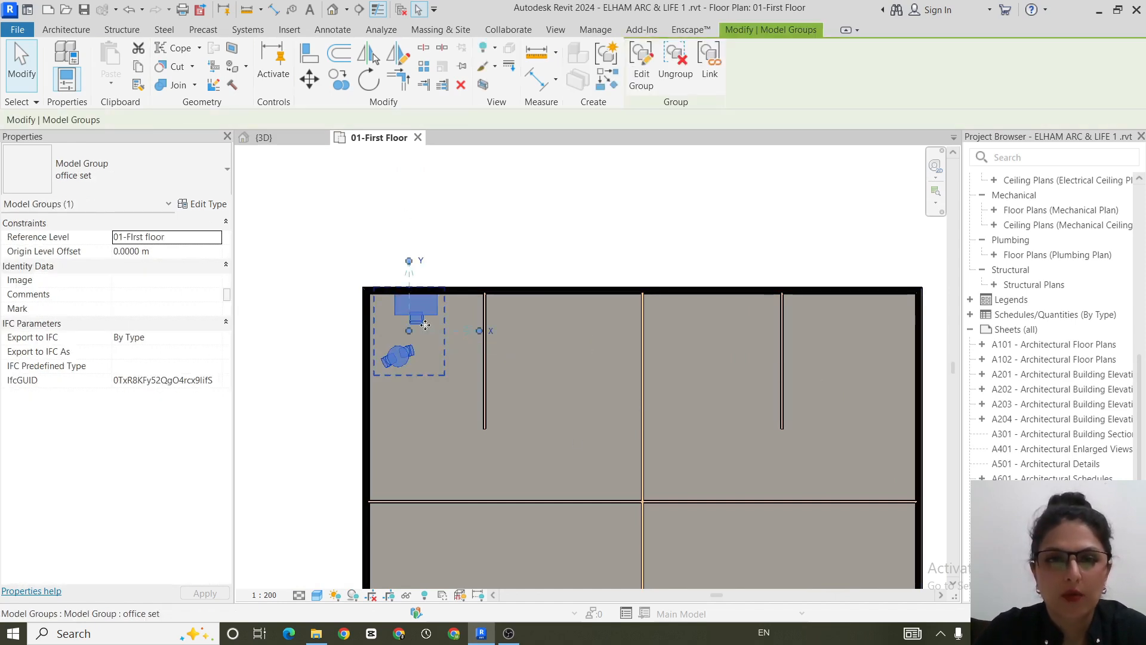
left_click(340, 81)
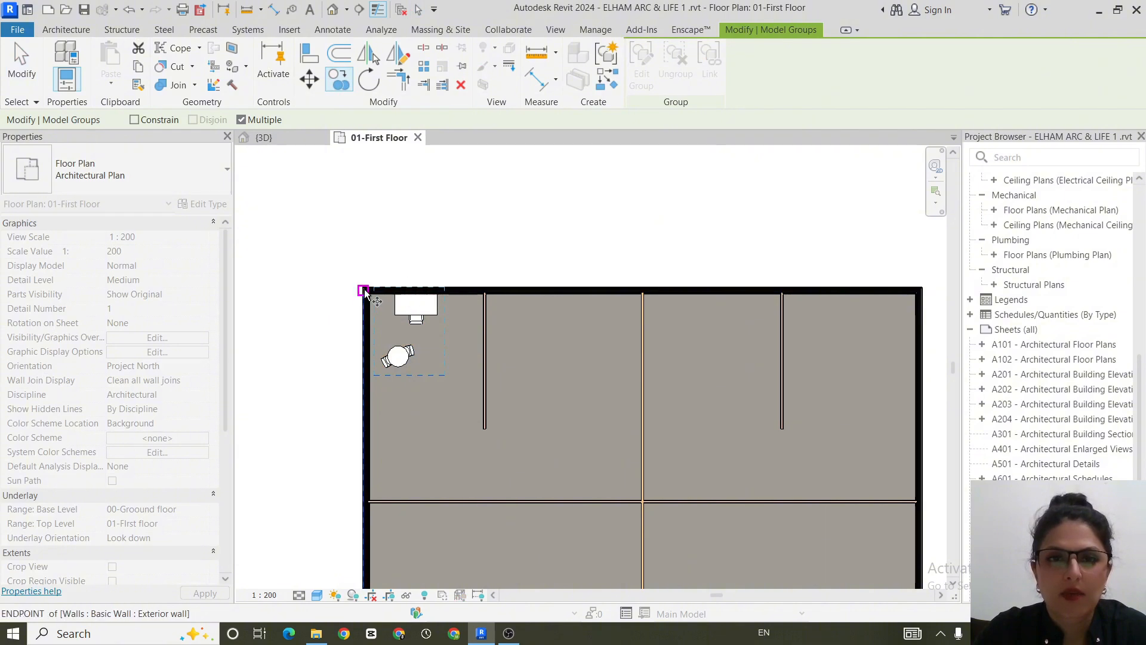
left_click(366, 288)
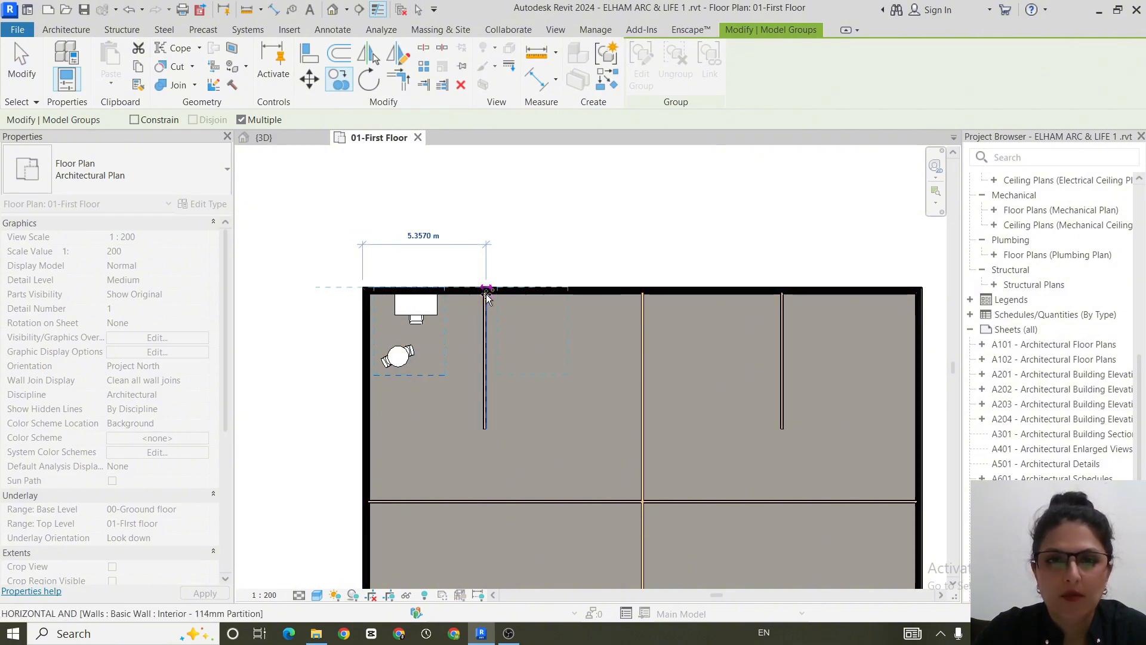
left_click(487, 294)
left_click(645, 291)
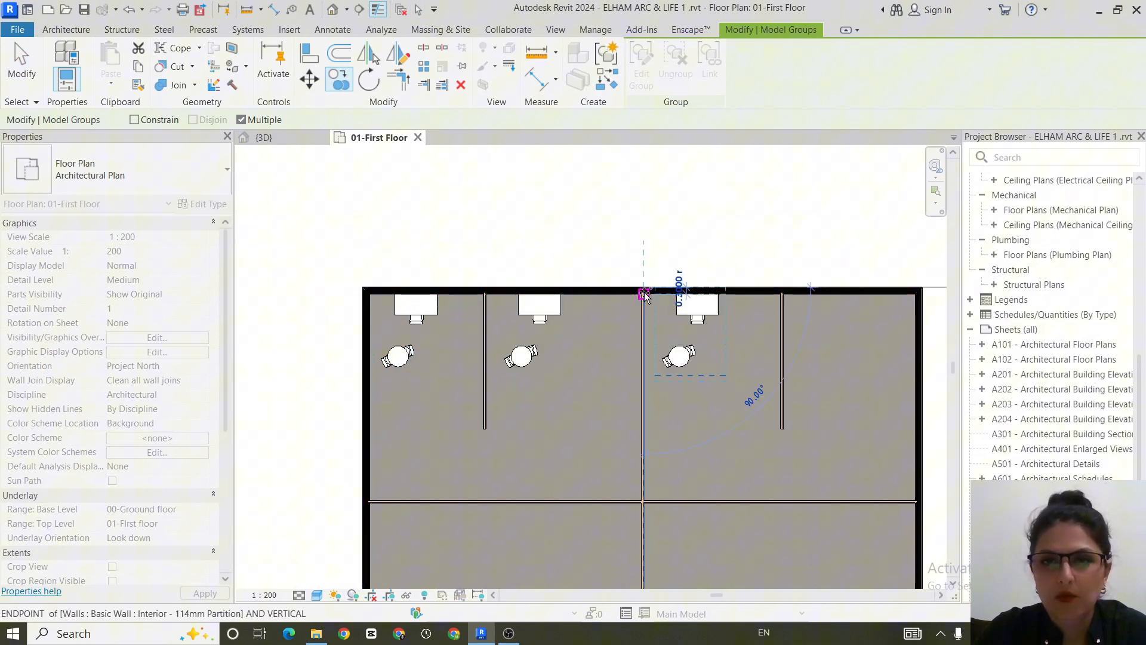
left_click(794, 294)
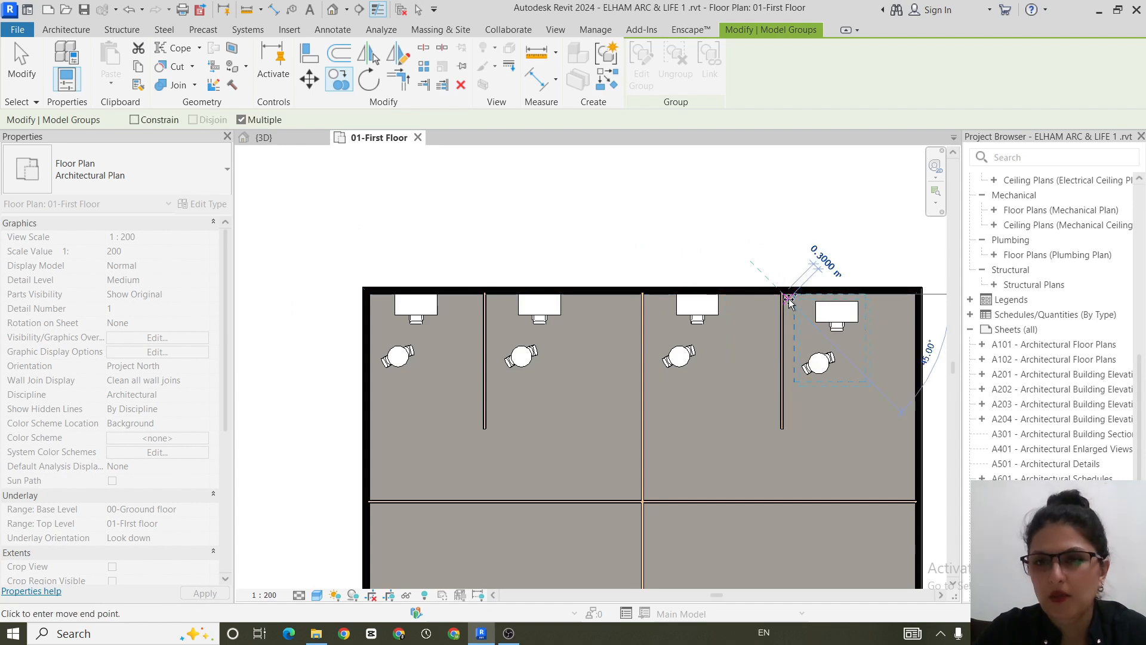
key("Escape")
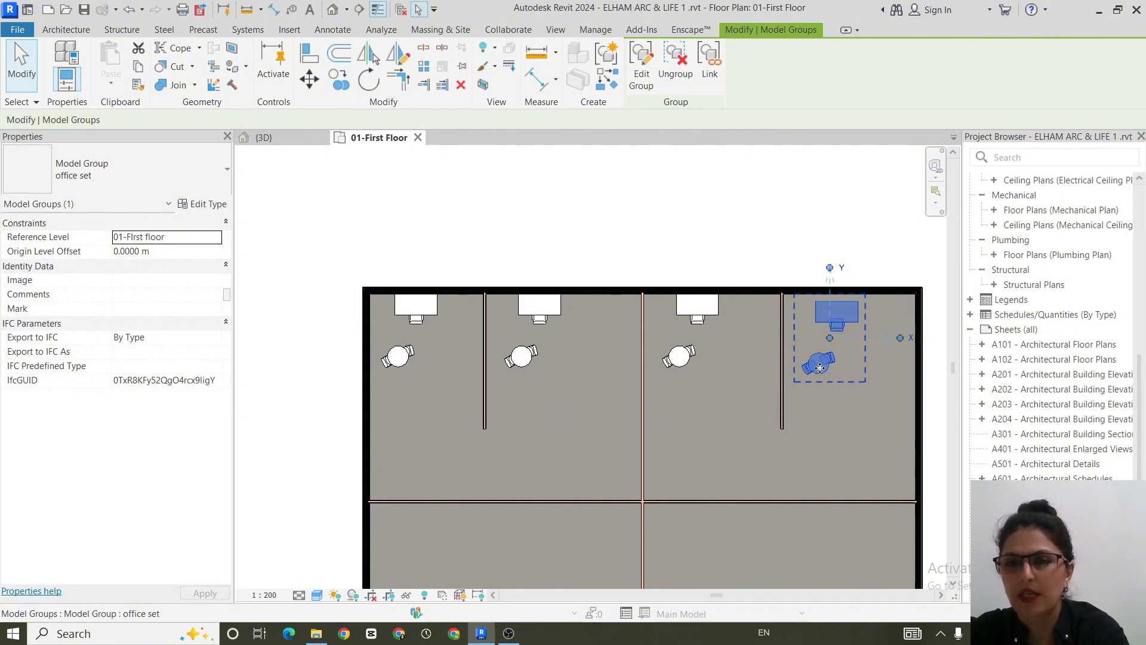
Nudge the far-right office set copy up against the exterior wall and left towards its partition
key("Up")
key("Up")
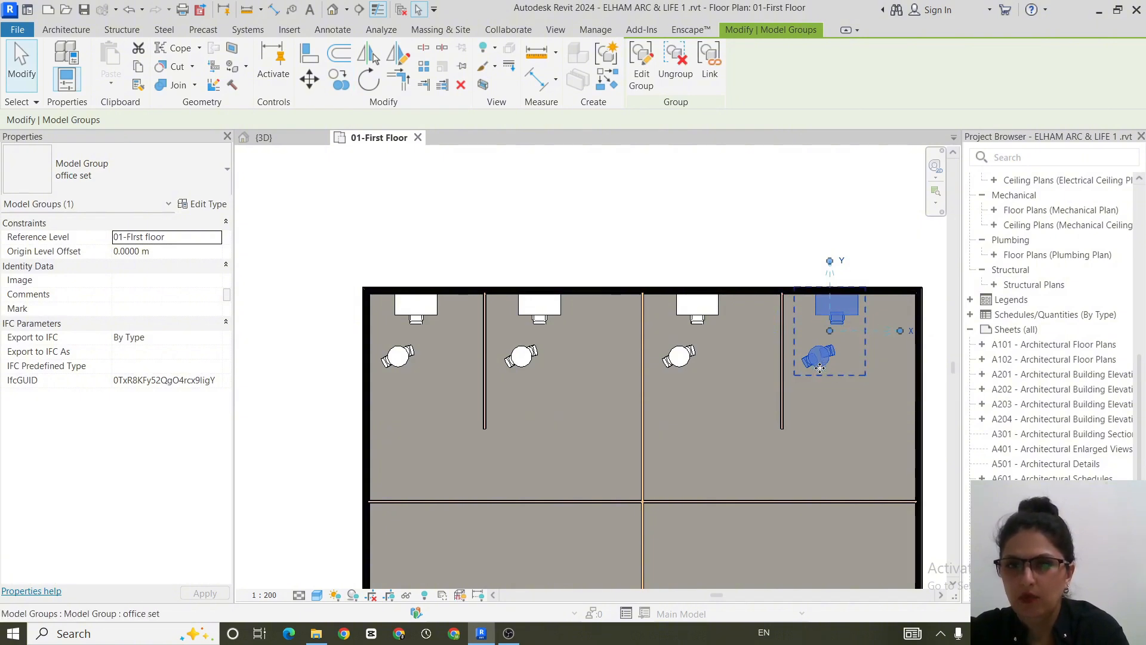
key("Left")
key("Left")
key("Left")
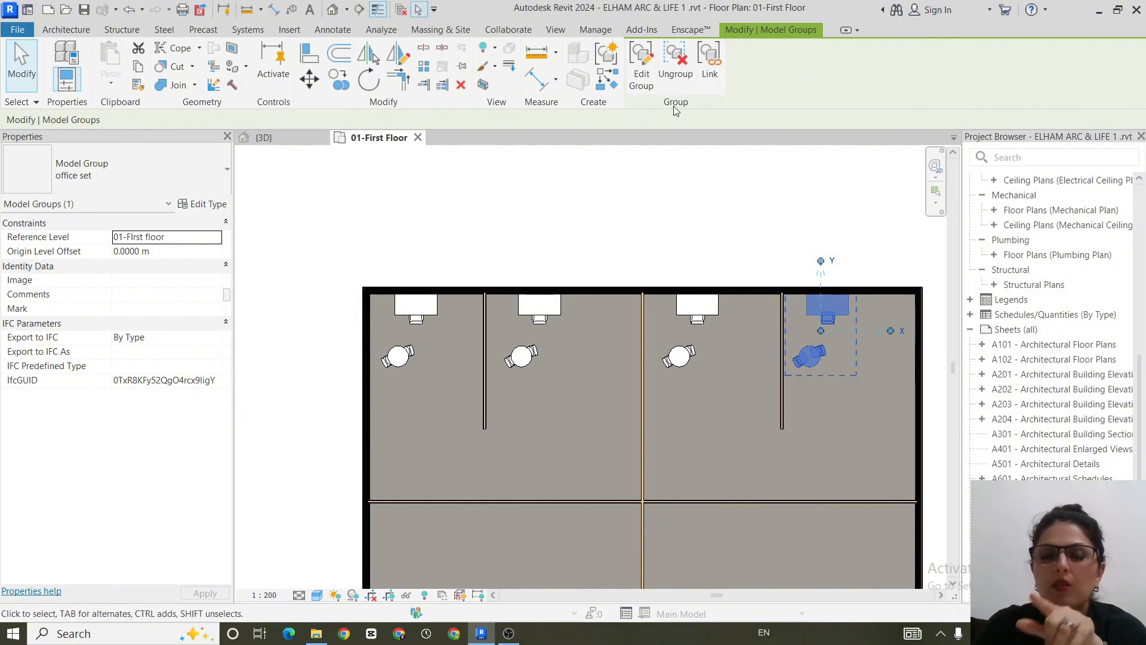
Edit the far-right office set group, remove the auditorium chair right of the round table from it, and finish editing
left_click(644, 66)
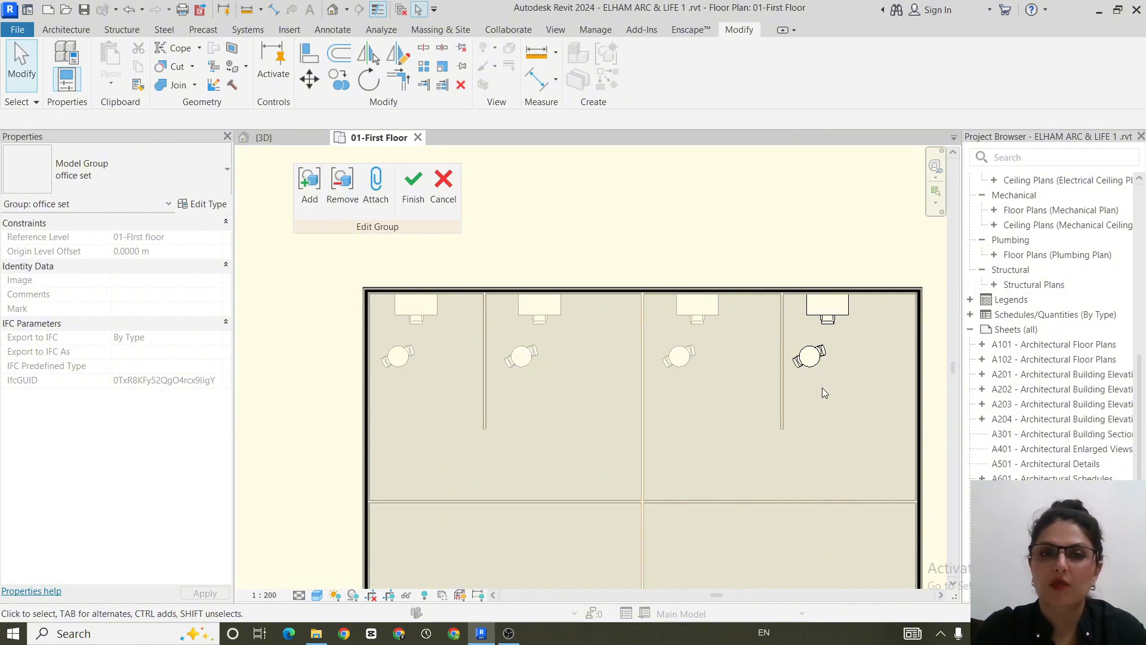
left_click(341, 189)
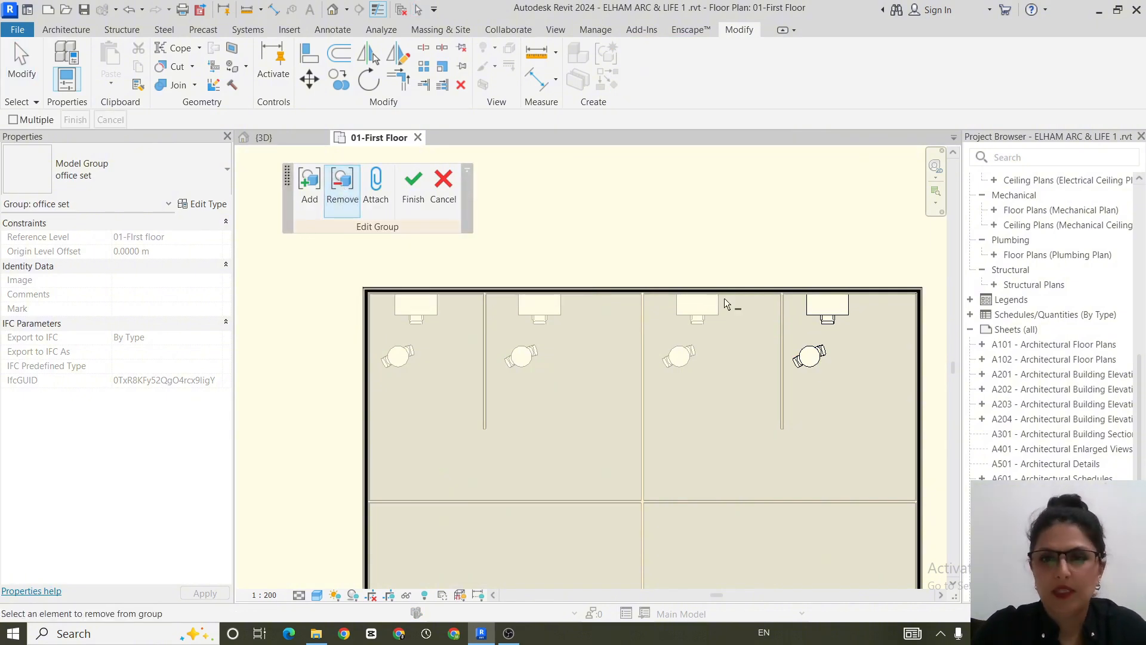
scroll(832, 360, "up", 6)
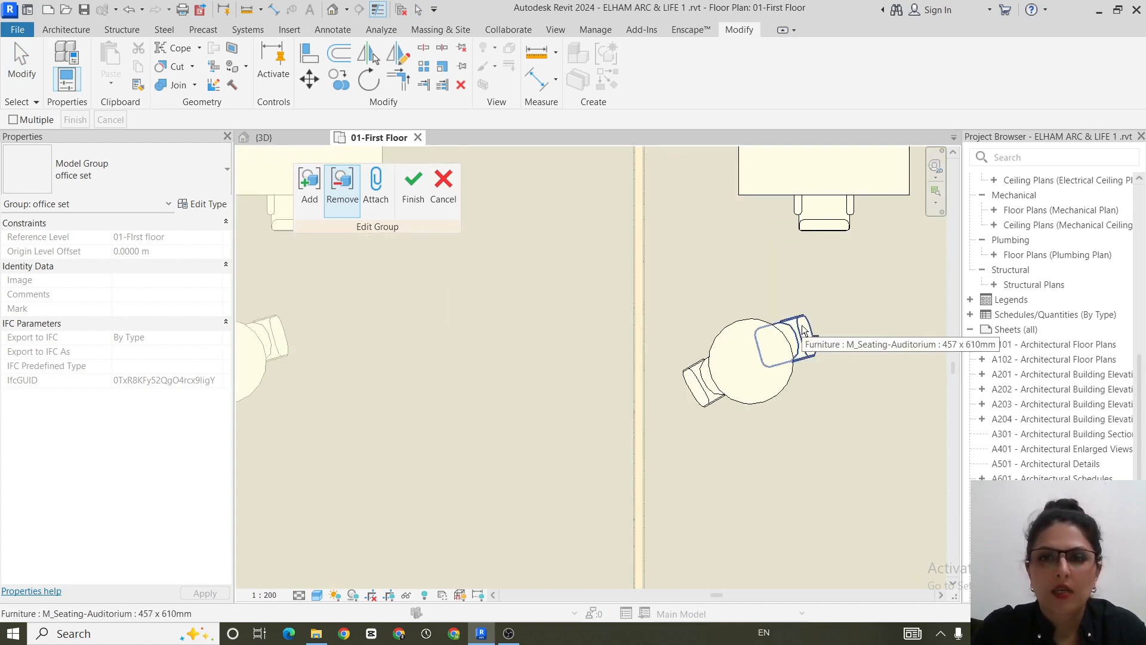
left_click(803, 330)
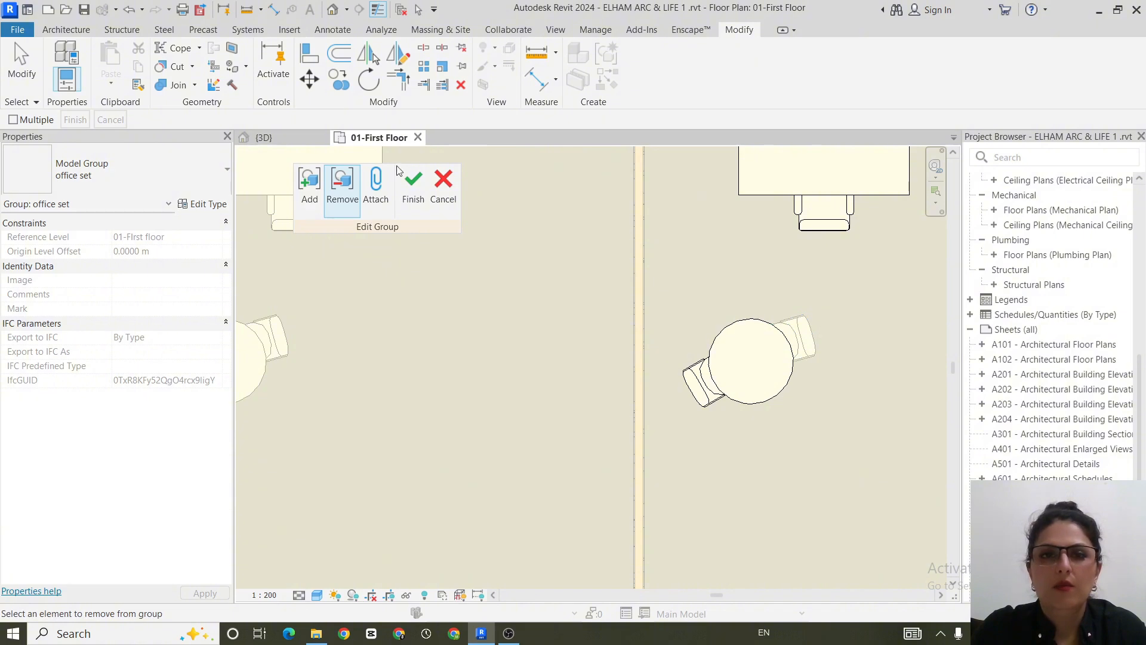
left_click(409, 181)
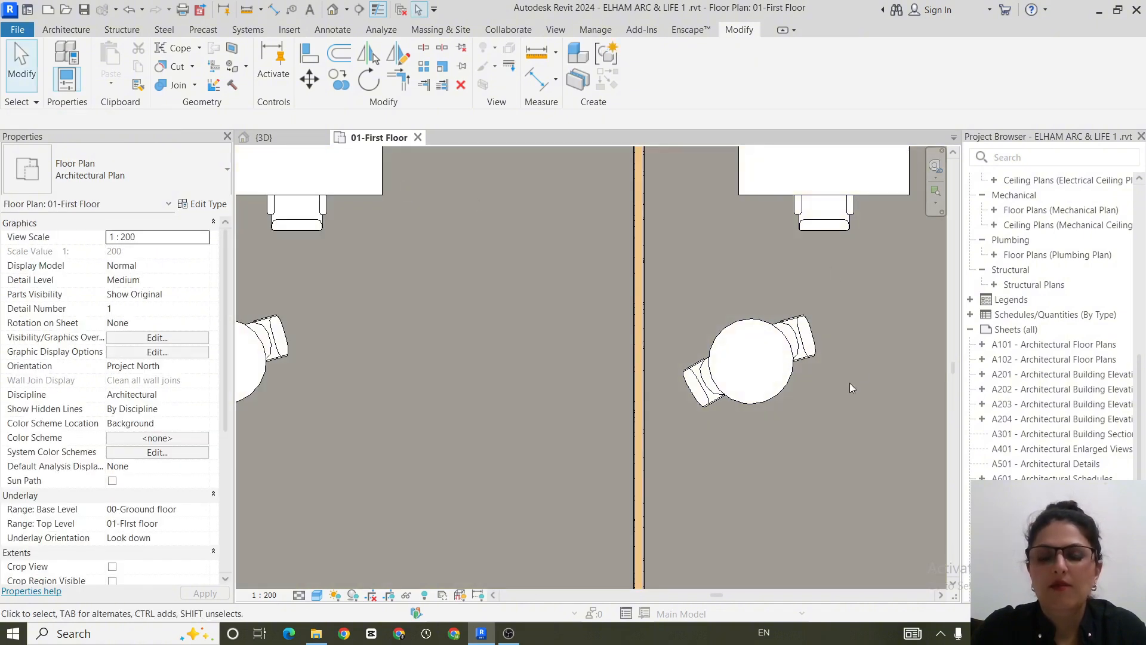
Copy the far-right office set group from its desk's upper-right corner down to the right exterior wall in the lower-right bay
scroll(836, 349, "down", 2)
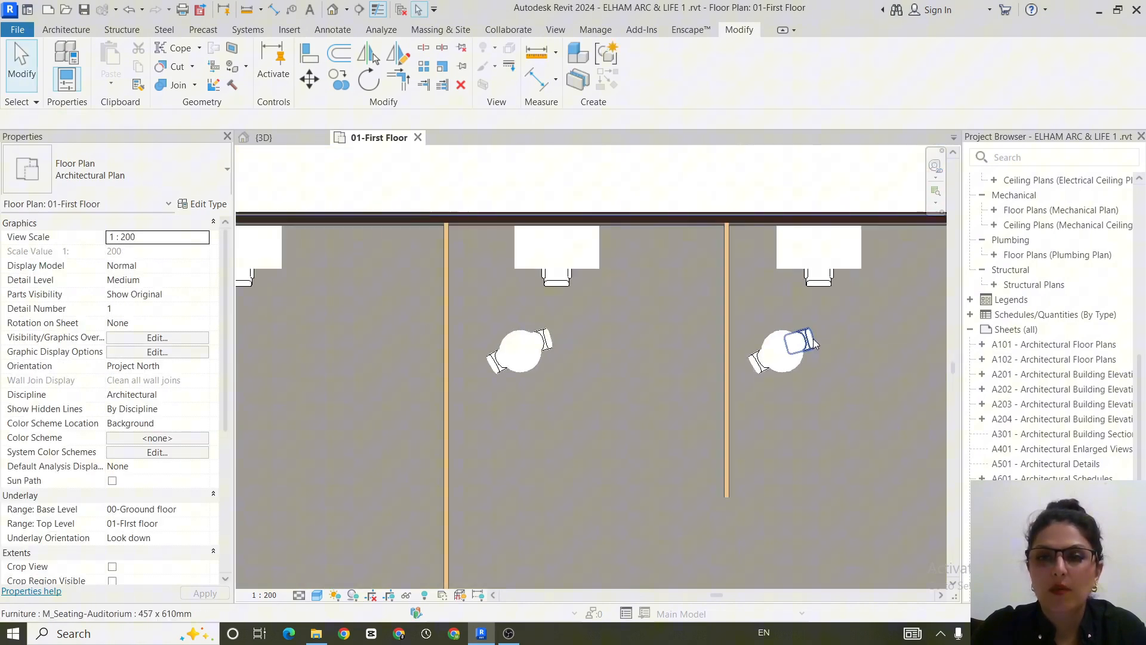
left_click(809, 252)
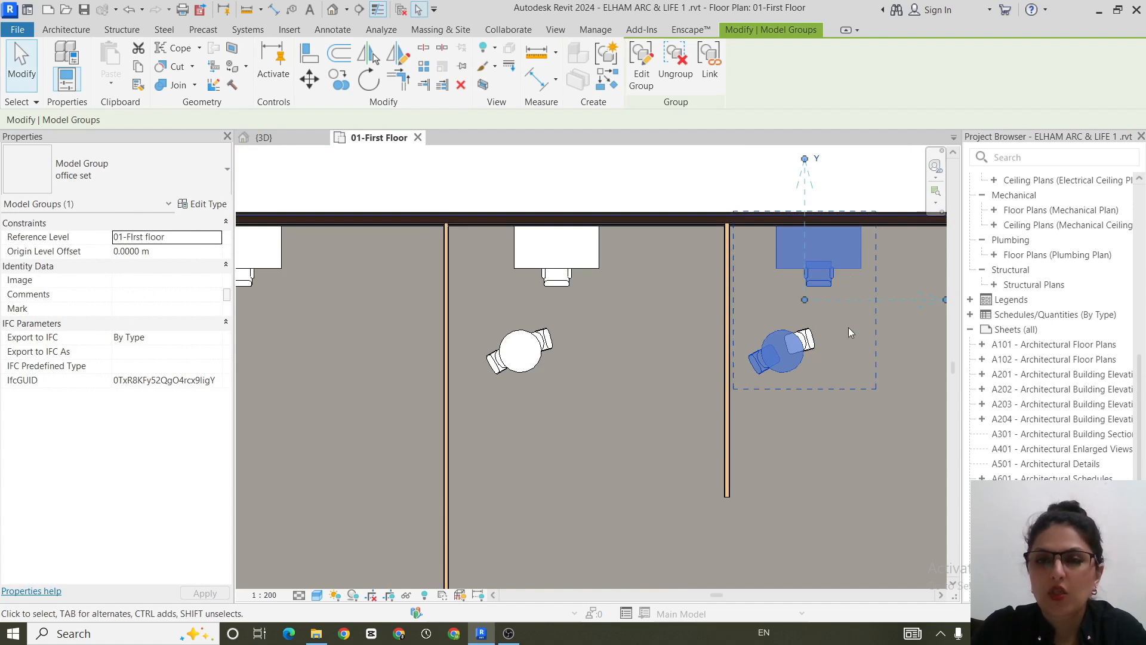
scroll(803, 341, "down", 3)
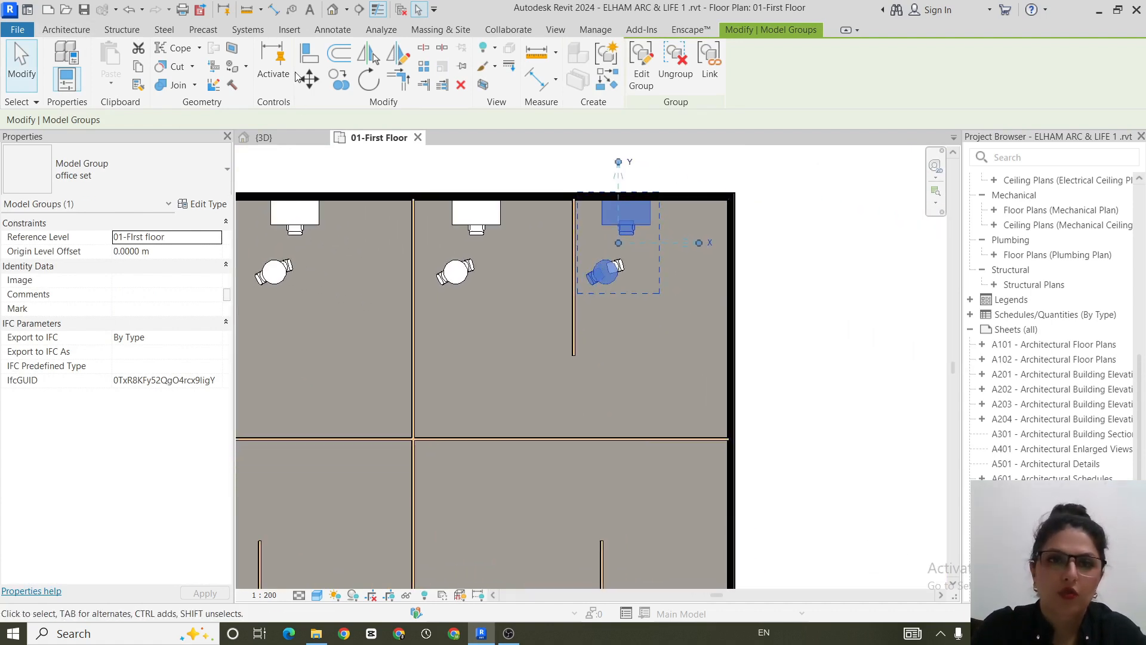
left_click(338, 79)
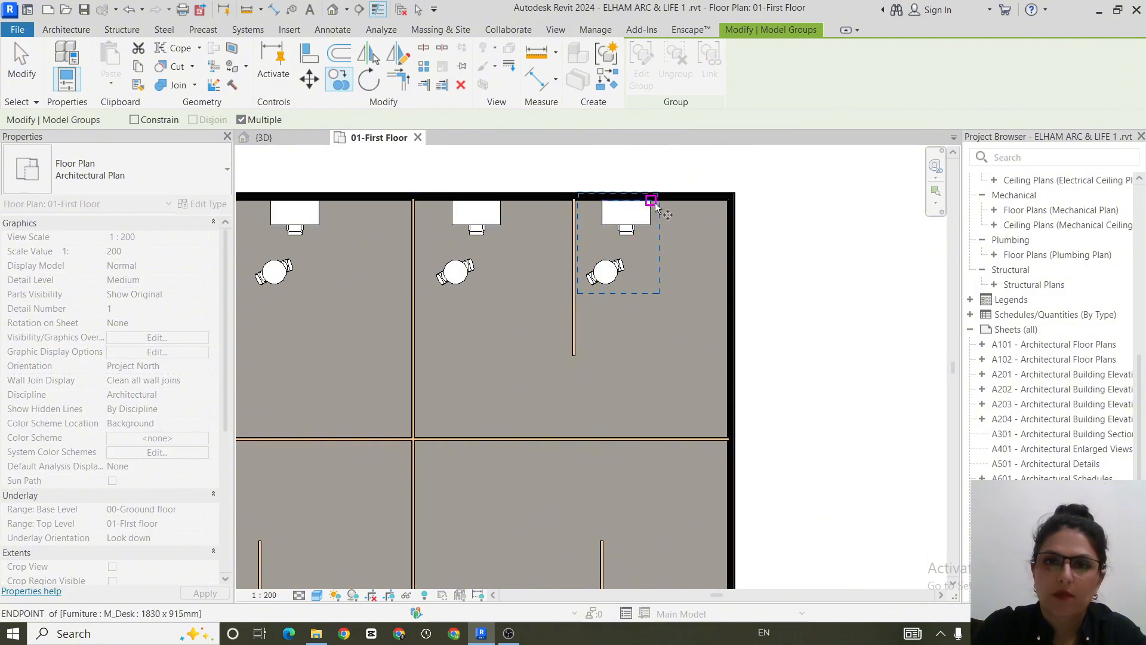
left_click(653, 203)
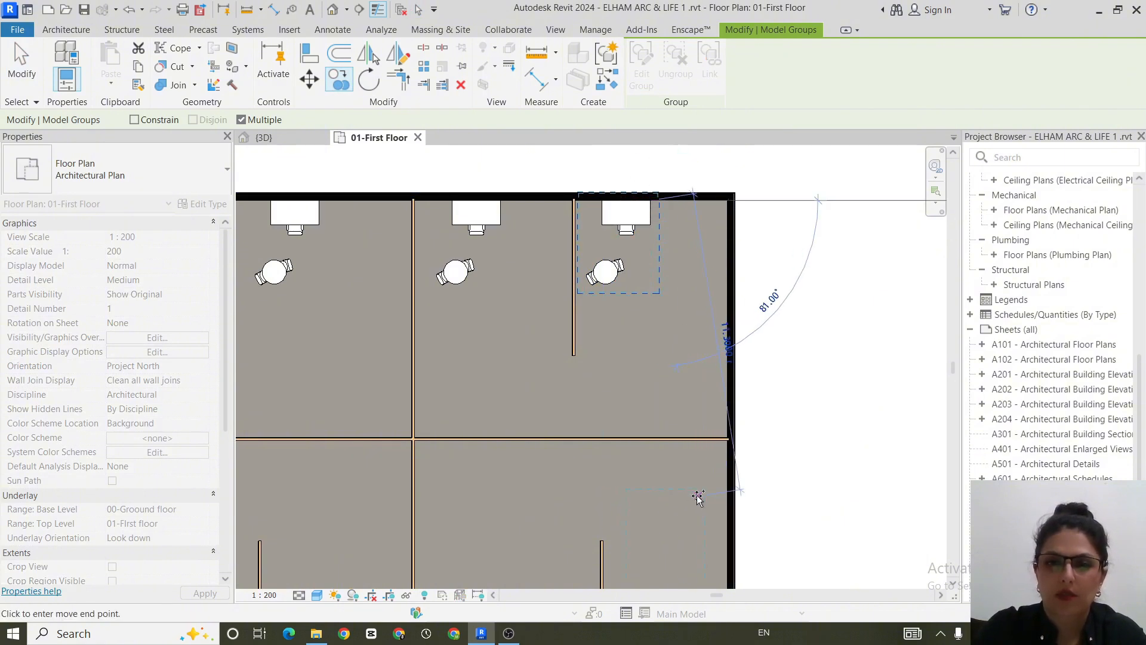
scroll(696, 495, "down", 2)
middle_click_drag(709, 494, 672, 344)
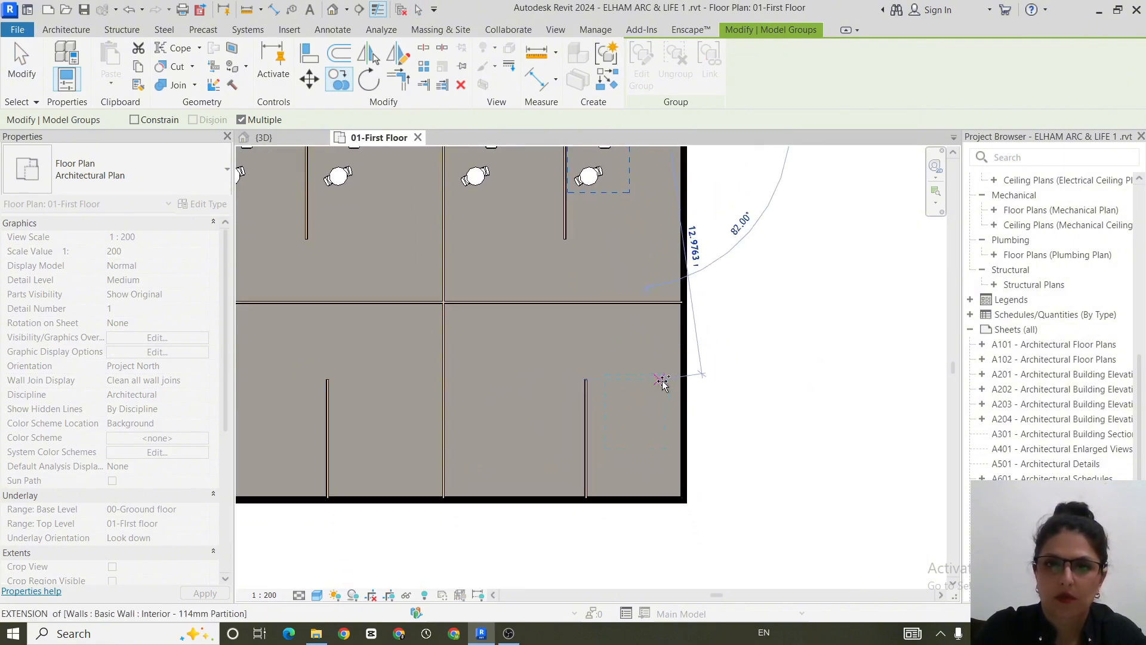
left_click(679, 391)
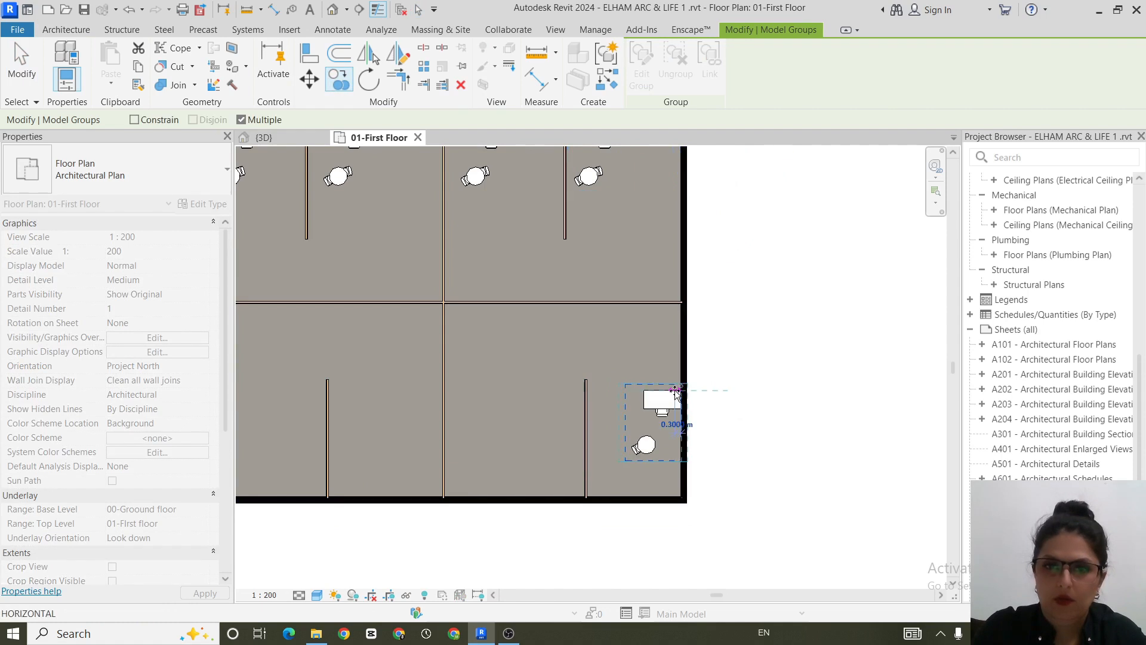
key("Escape")
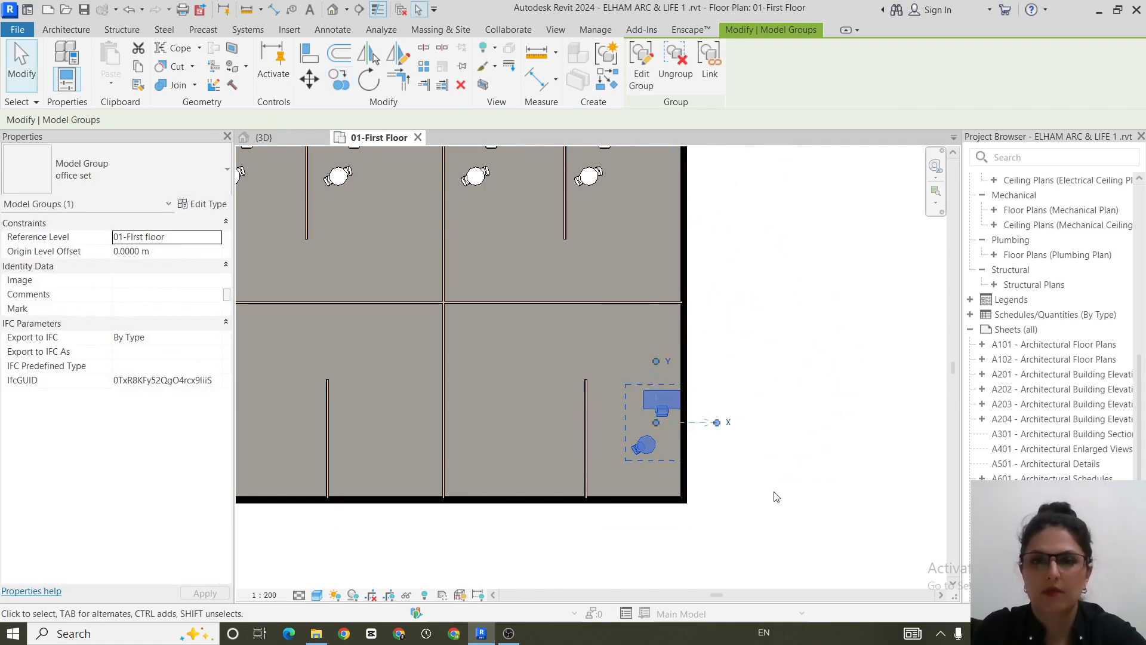
Copy the loose auditorium chair beside the far-right round table to a spot just above the horizontal partition near the right exterior wall
key("Tab")
left_click(600, 172)
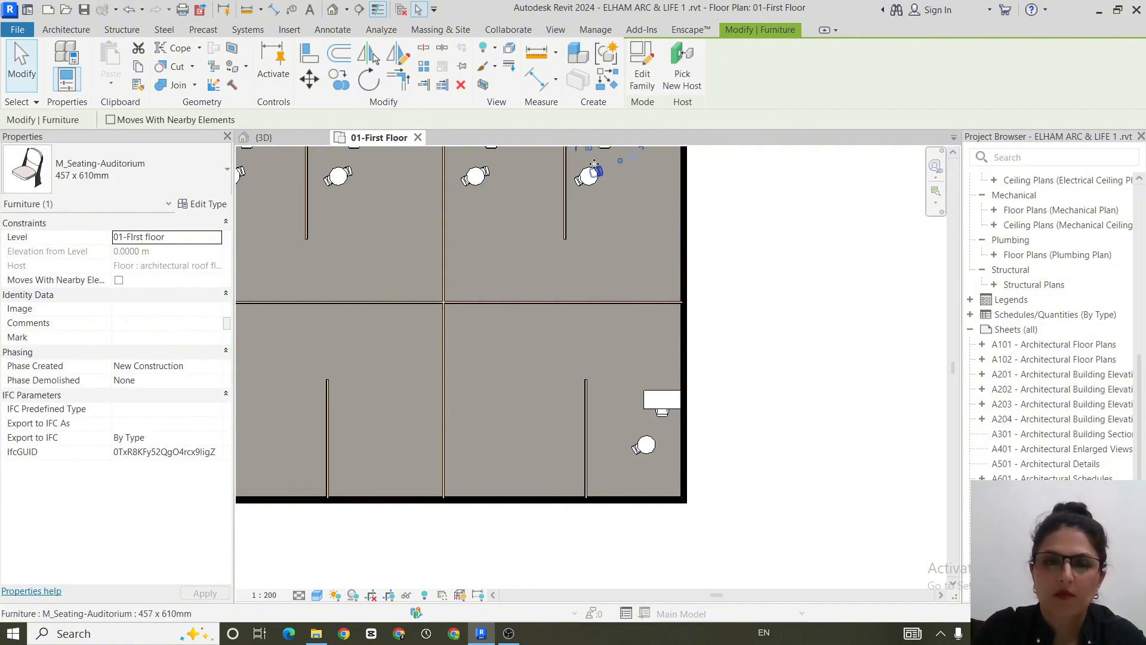
left_click(338, 79)
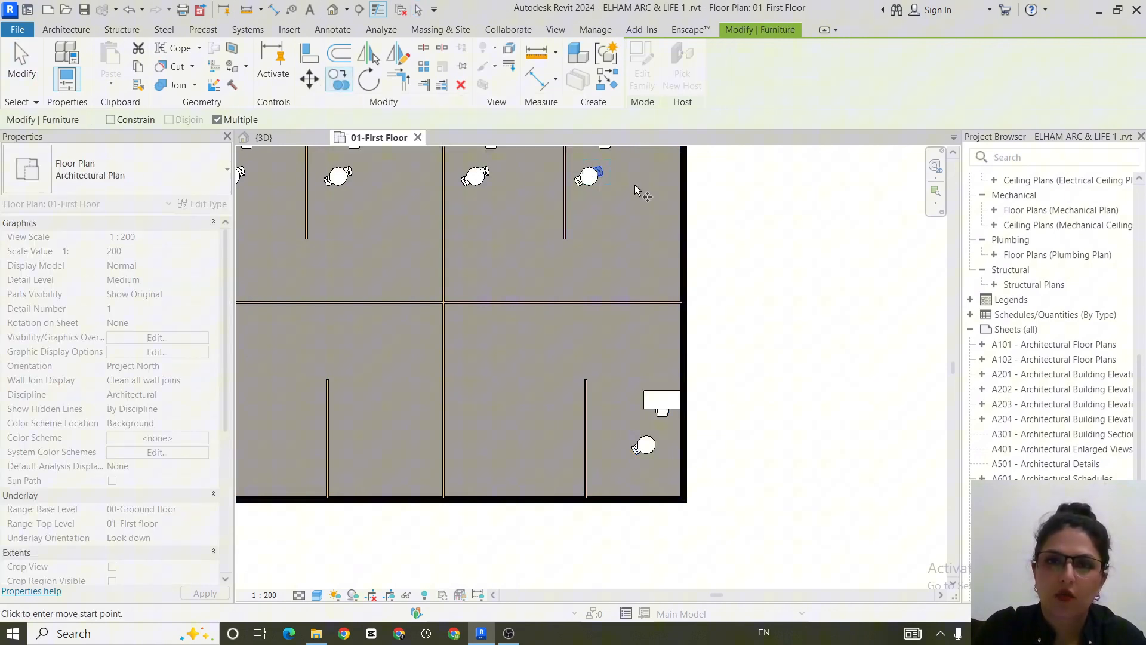
left_click(599, 171)
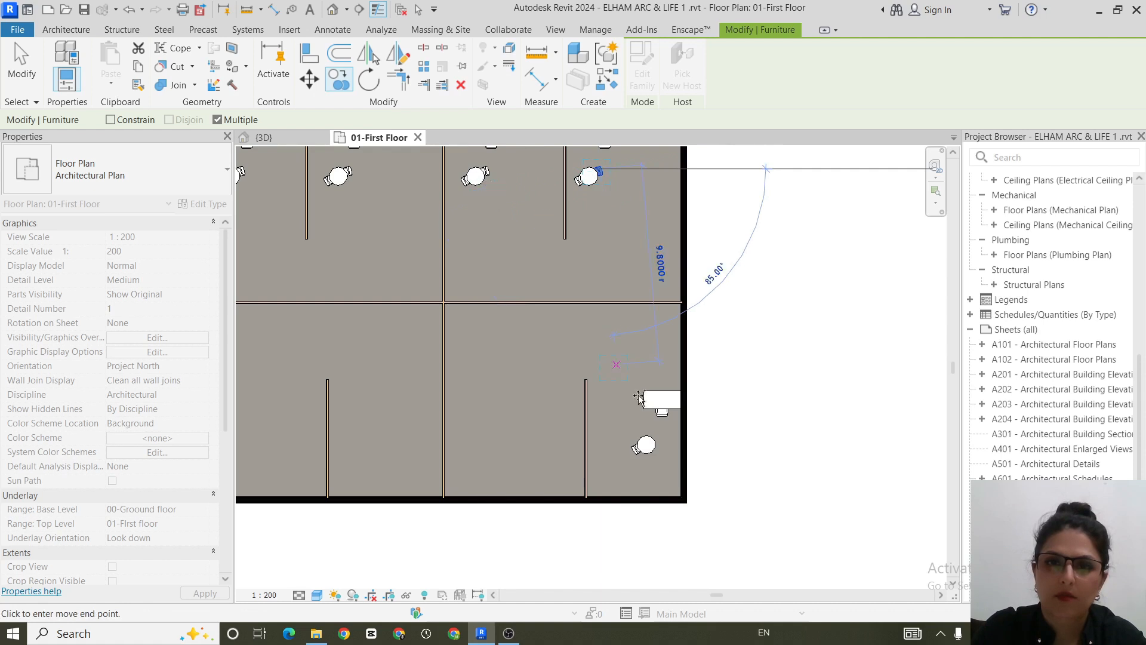
left_click(658, 289)
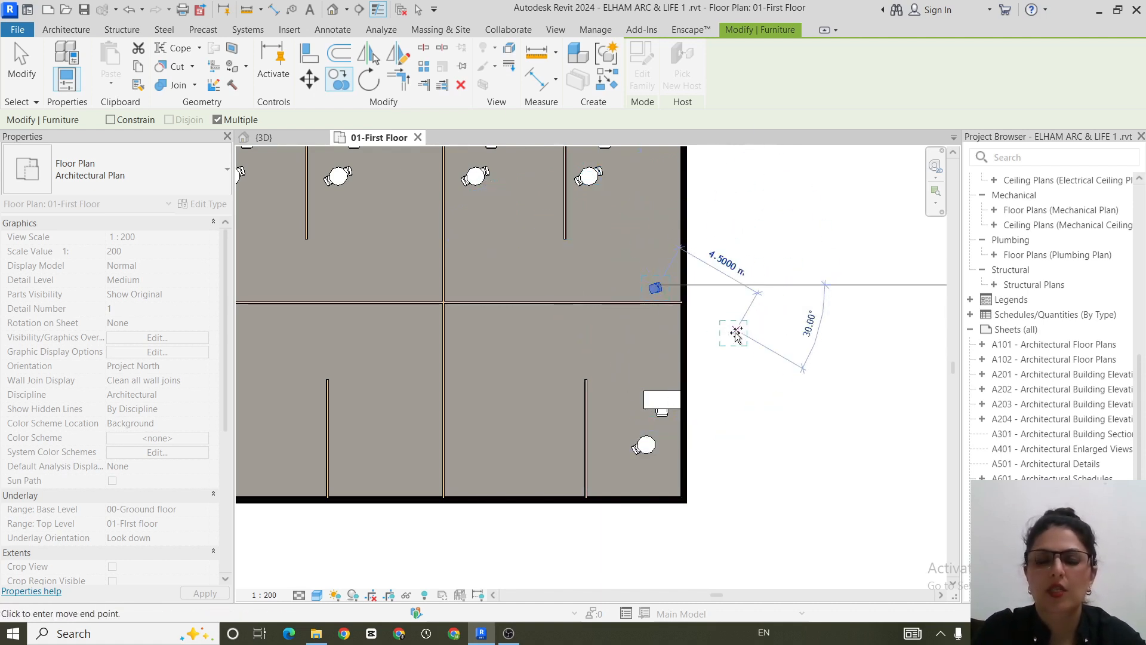
key("Escape")
Select the office set copies along the upper wall in turn, and ungroup the far-left one
scroll(607, 268, "down", 2)
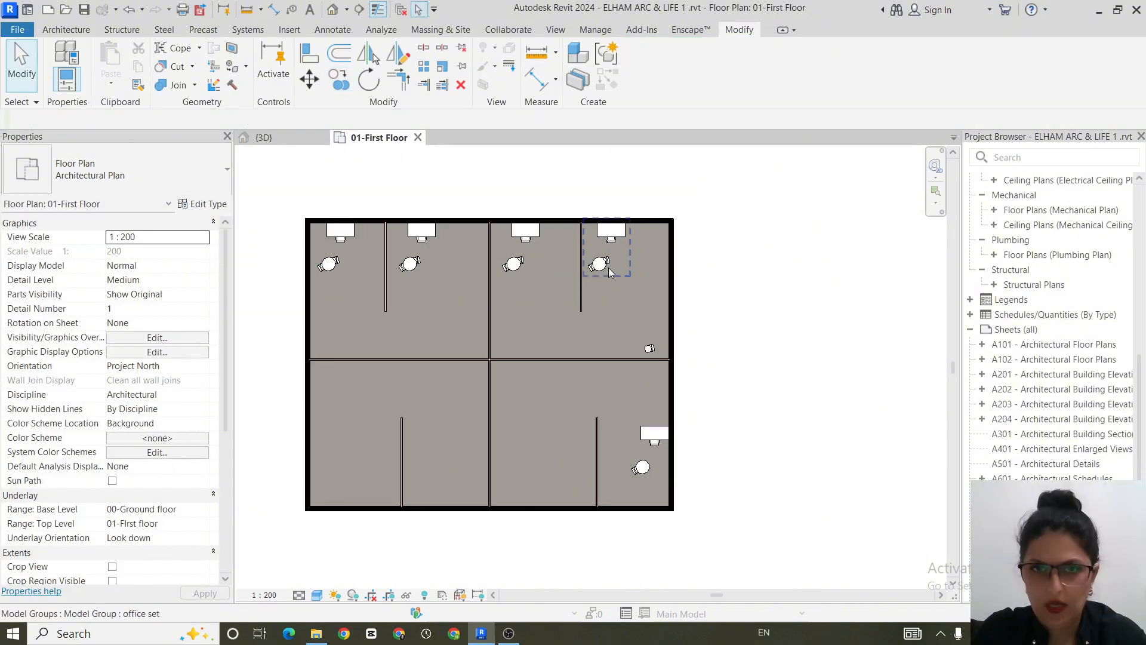
left_click(607, 267)
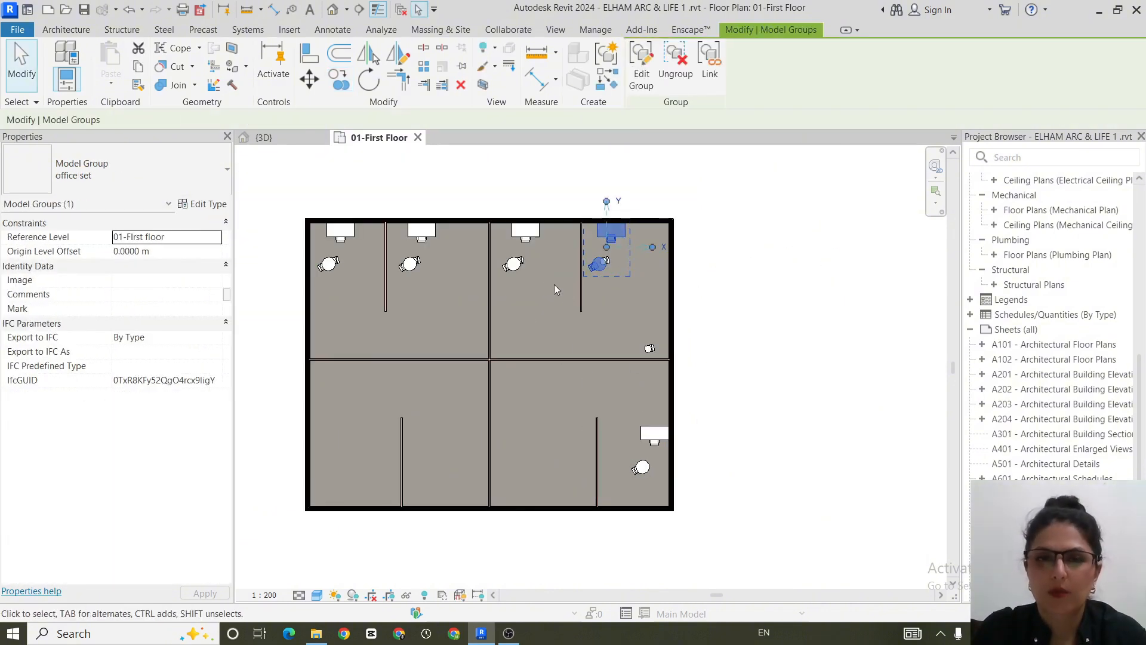
left_click(511, 272)
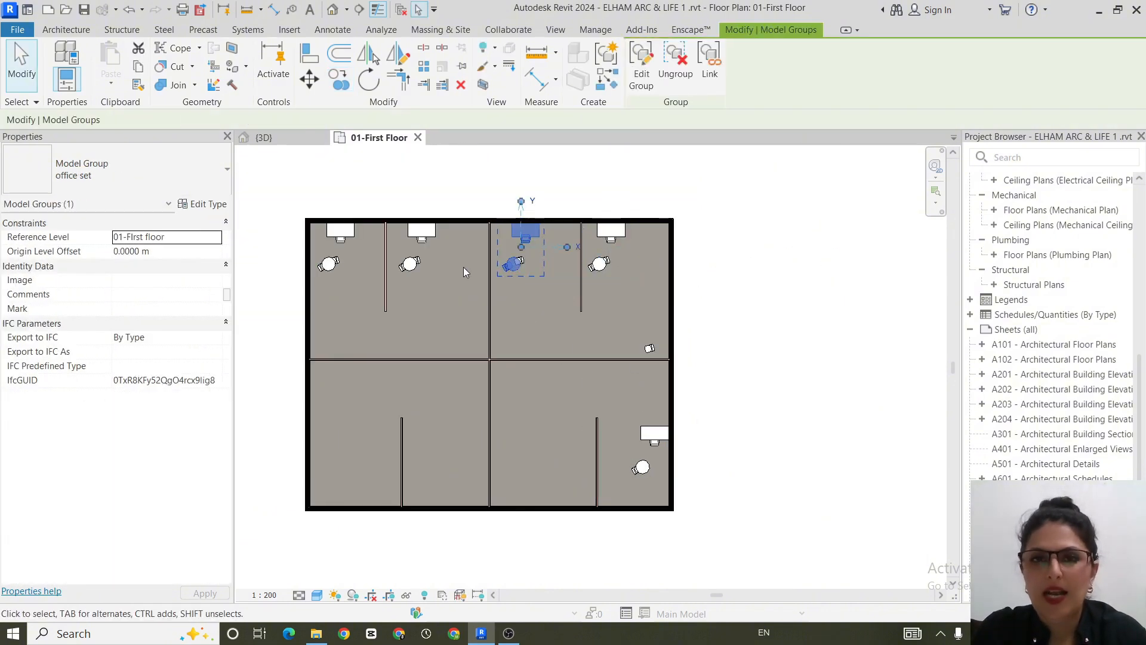
left_click(428, 259)
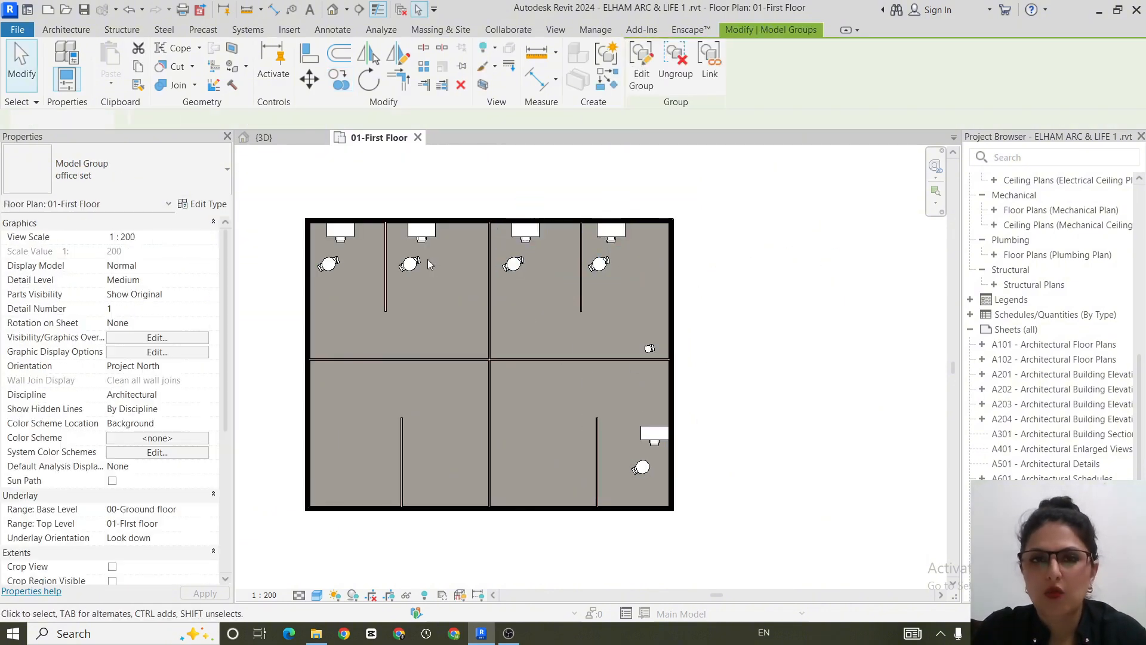
left_click(328, 265)
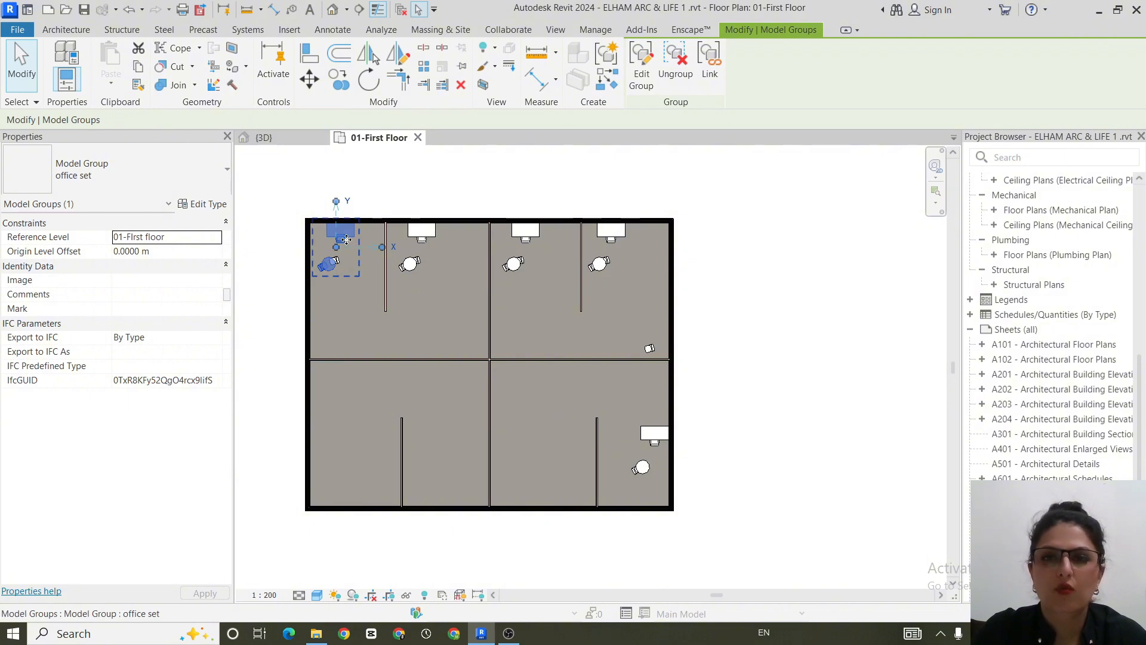
left_click(675, 67)
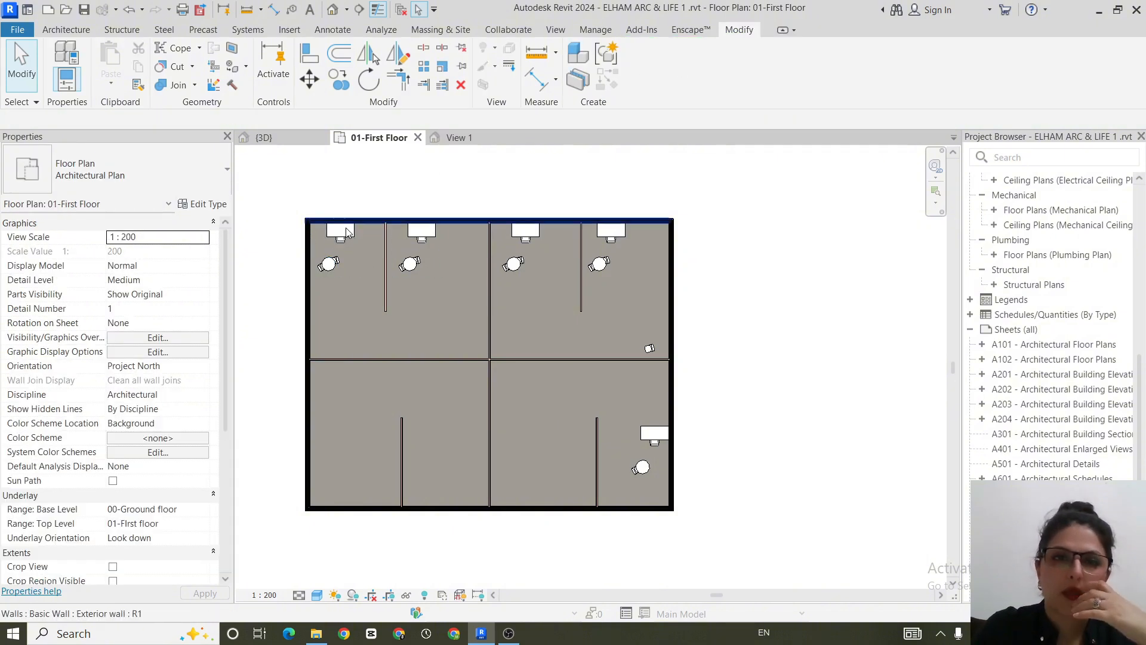
Move the ungrouped desk down beside the round table and its right auditorium chair below the desk, then select the two neighbouring office sets for comparison
left_click_drag(349, 235, 372, 271)
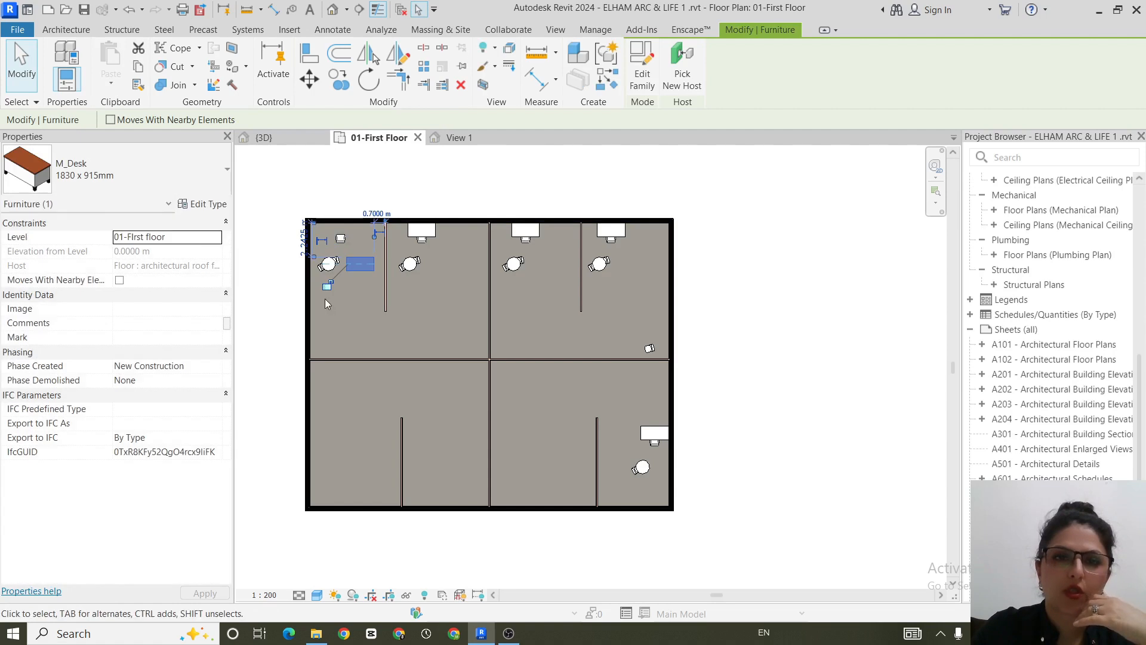
left_click(330, 267)
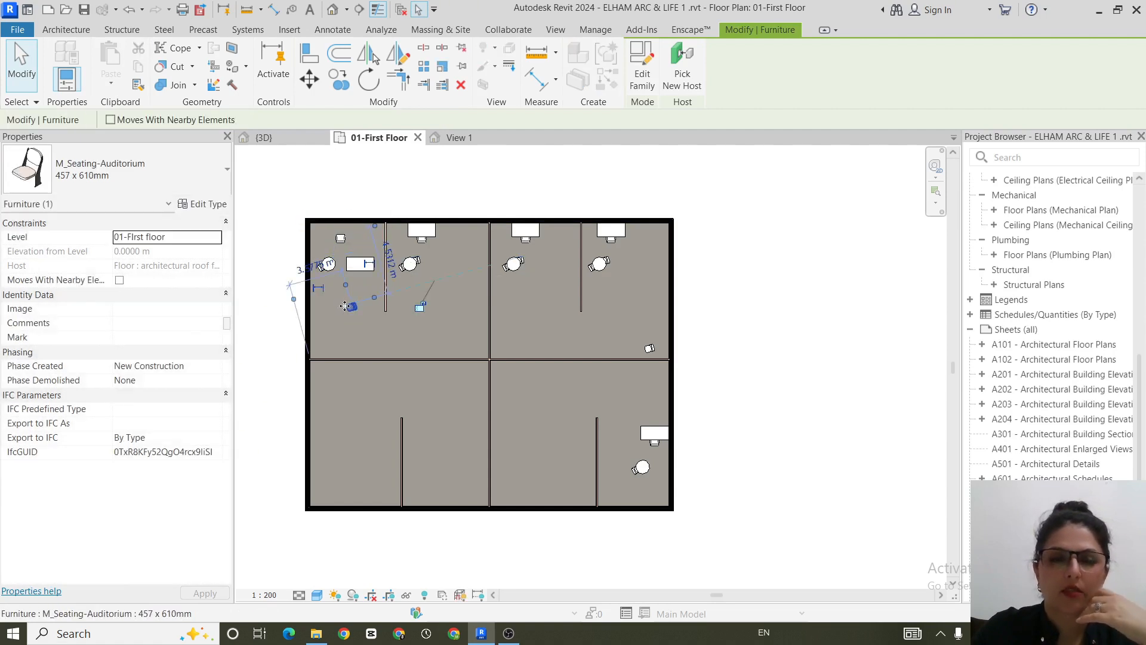
left_click(420, 232)
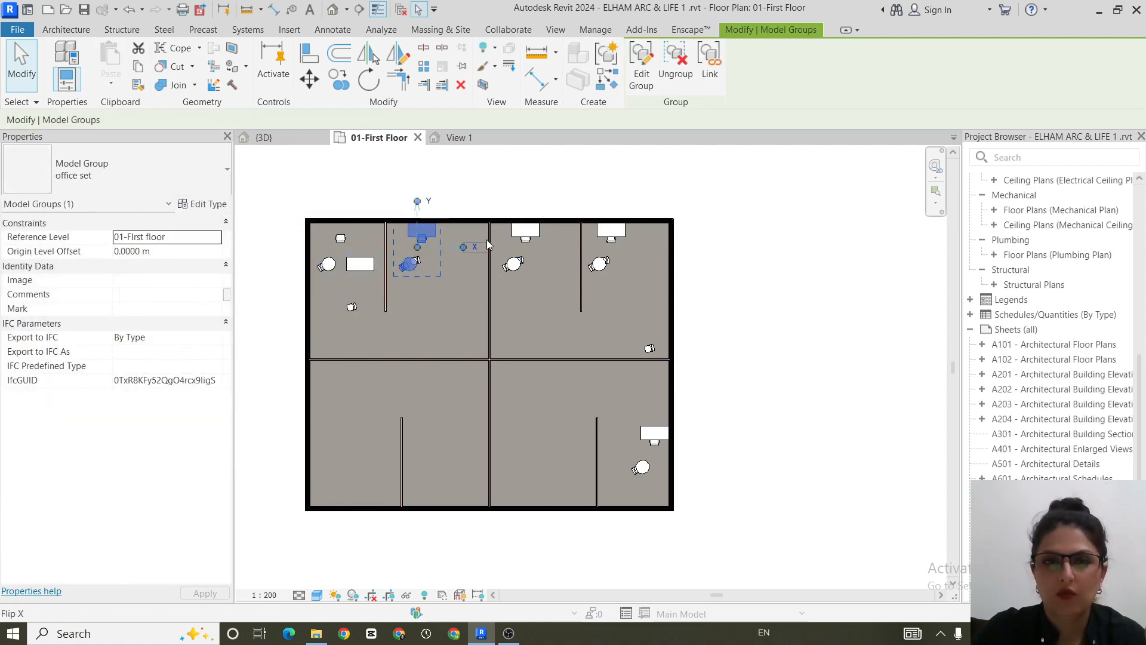
left_click(536, 230)
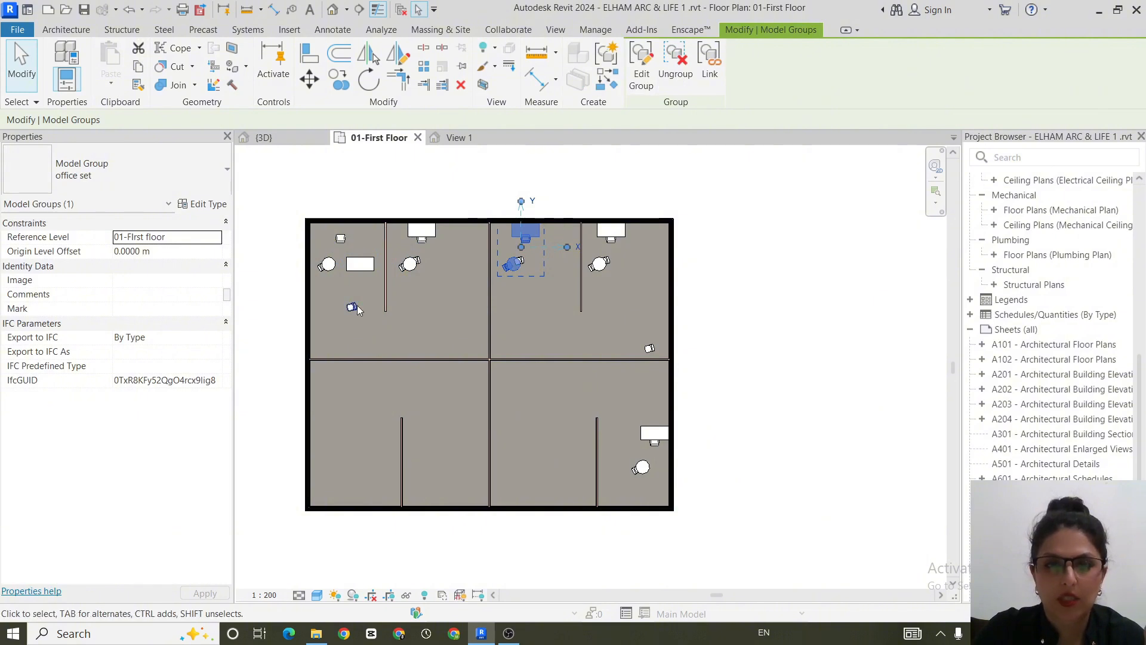